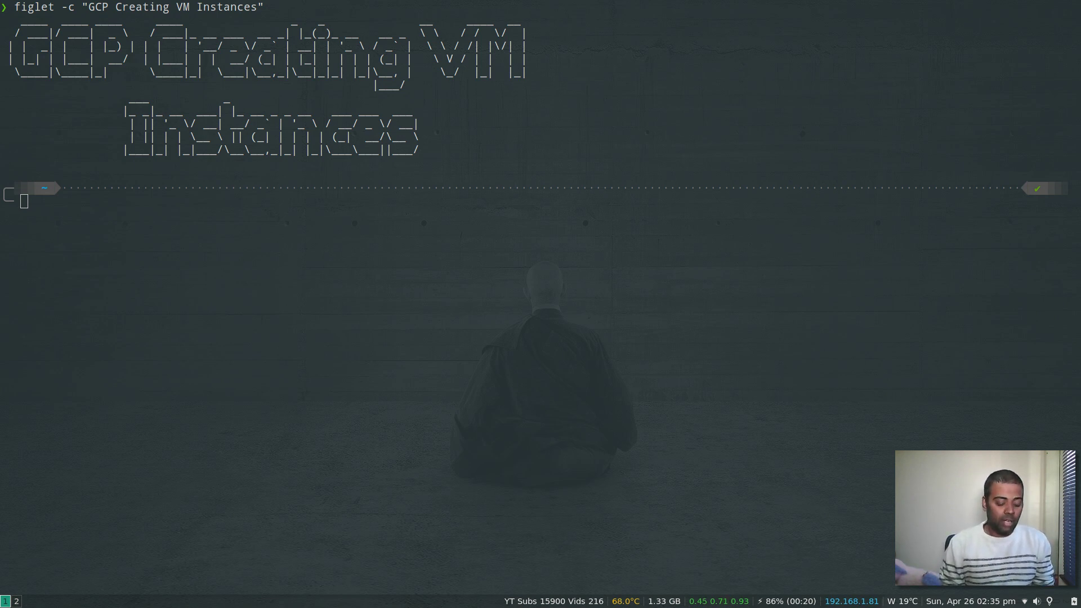
- Switch to the Google Cloud Platform console and check the list of selectable projects, keeping Just Me Testing
key("super+2")
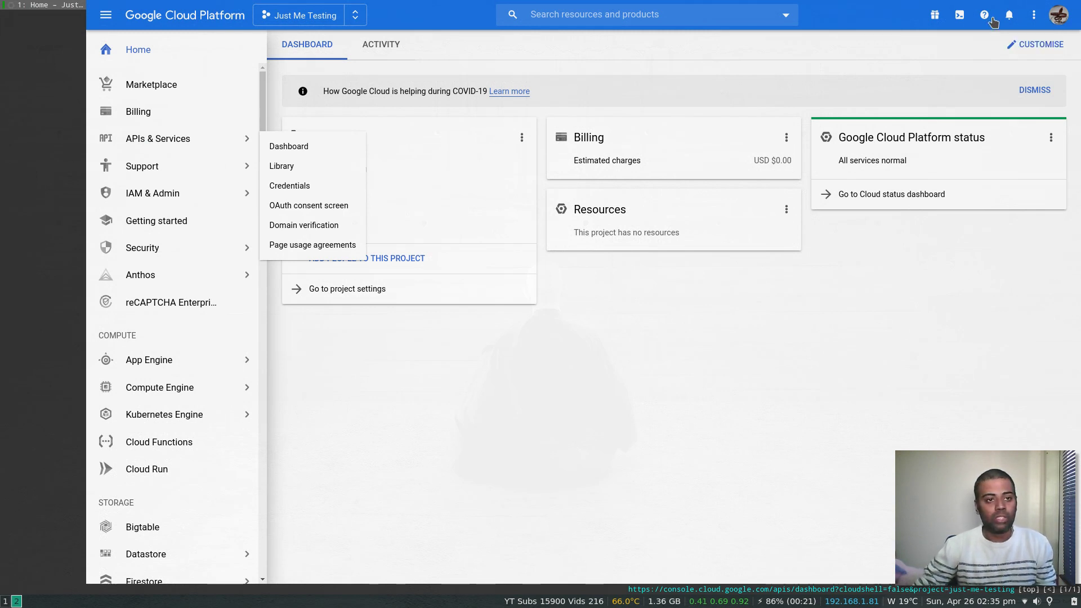
left_click(318, 26)
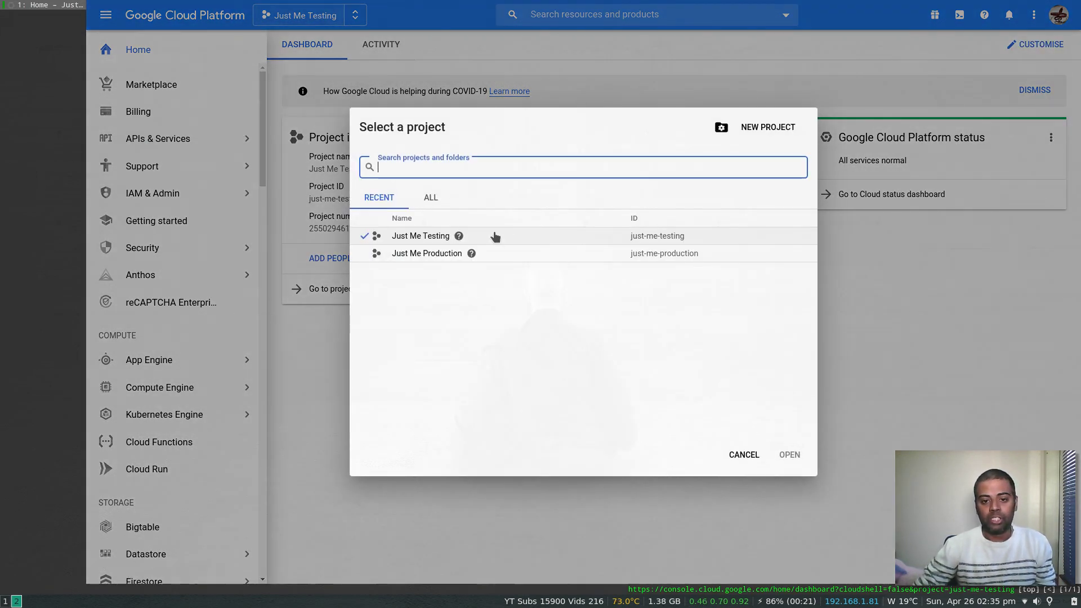
left_click(749, 457)
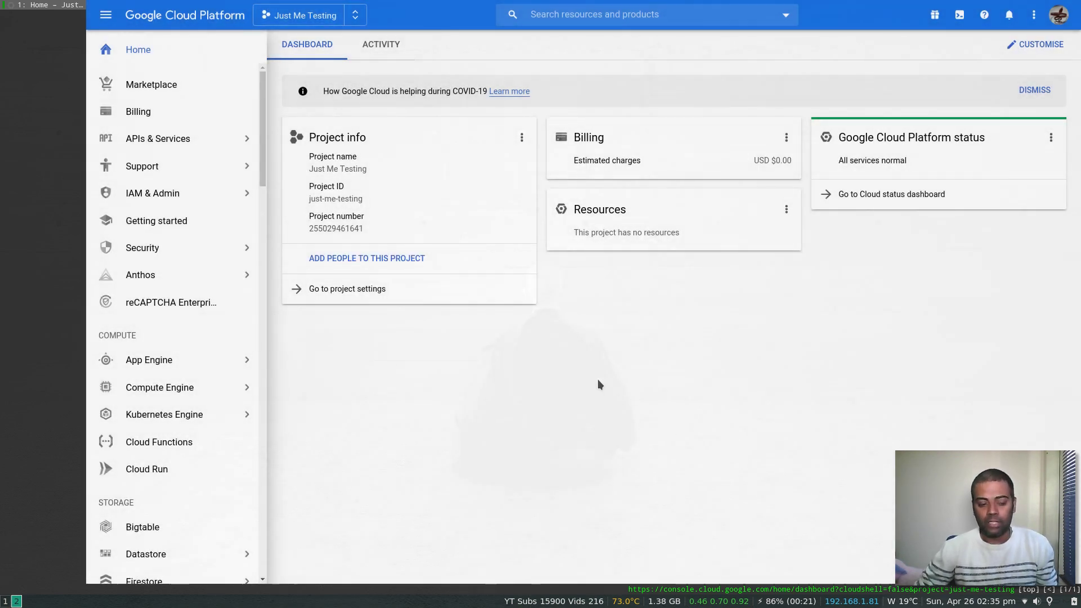
- Pin Compute Engine to the top of the console's product navigation
left_click(152, 138)
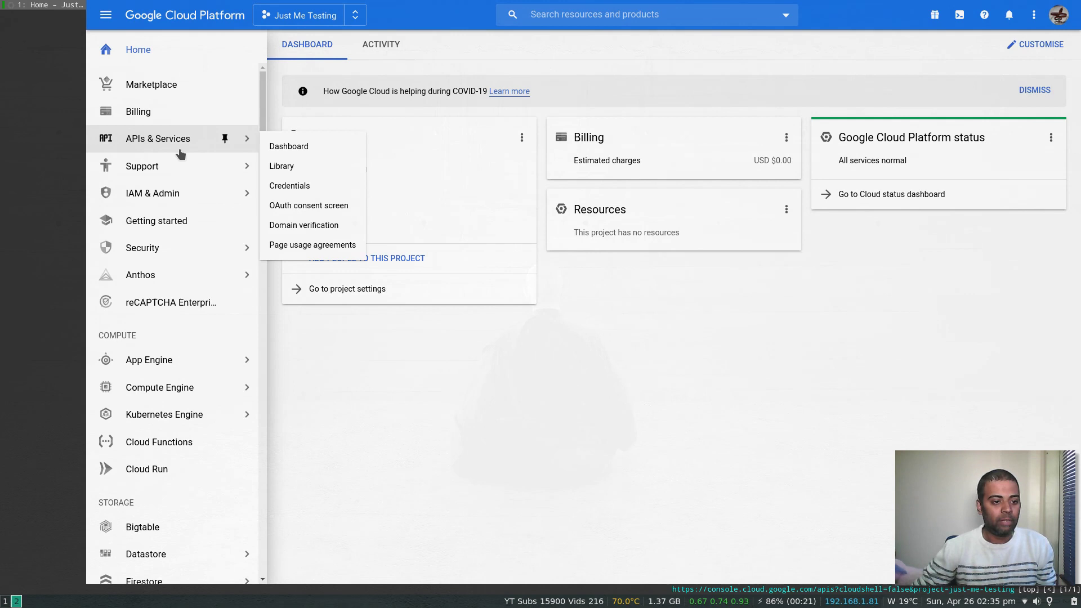
scroll(174, 249, "down", 2)
mouse_move(179, 298)
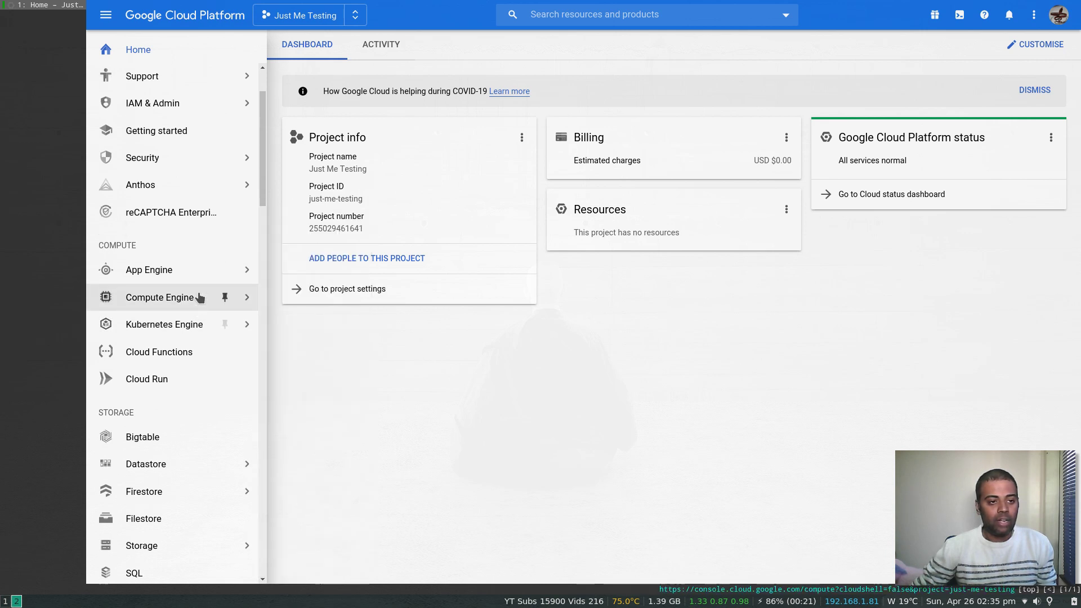
scroll(200, 297, "up", 2)
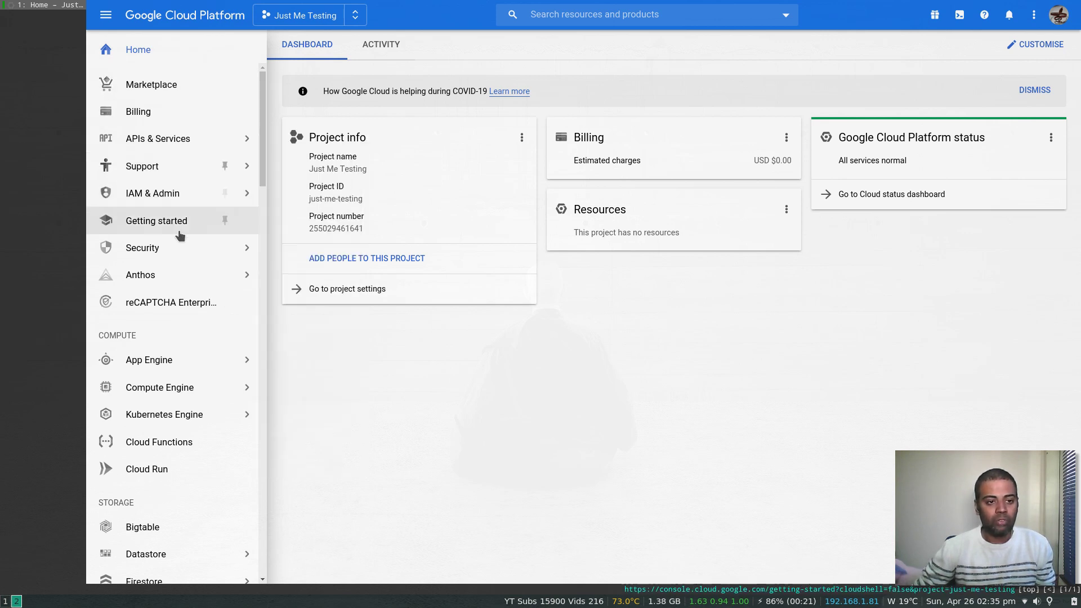
scroll(178, 234, "down", 3)
scroll(178, 234, "up", 4)
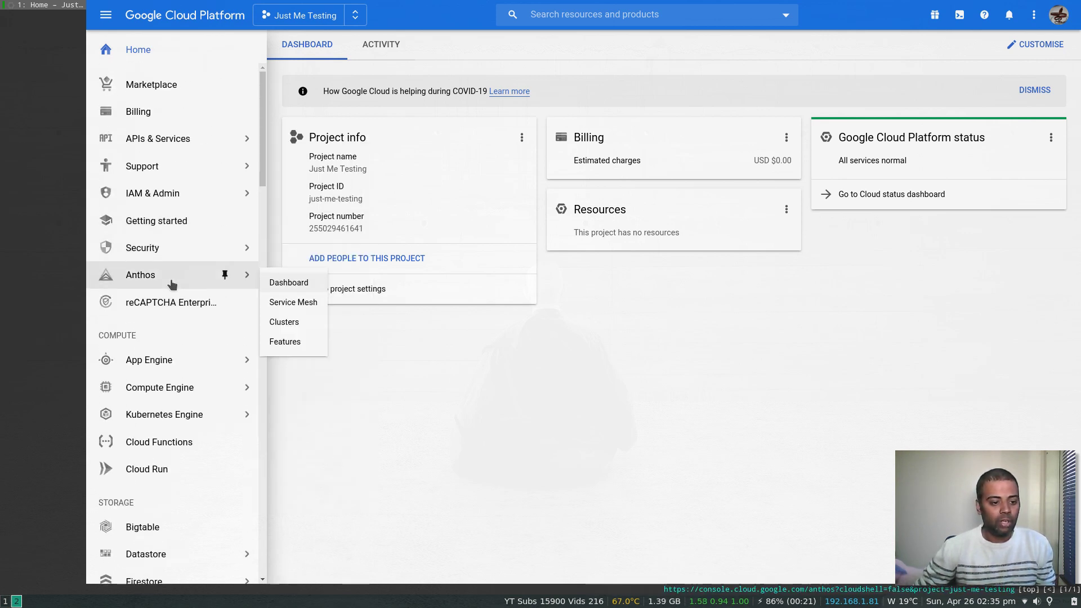
mouse_move(161, 388)
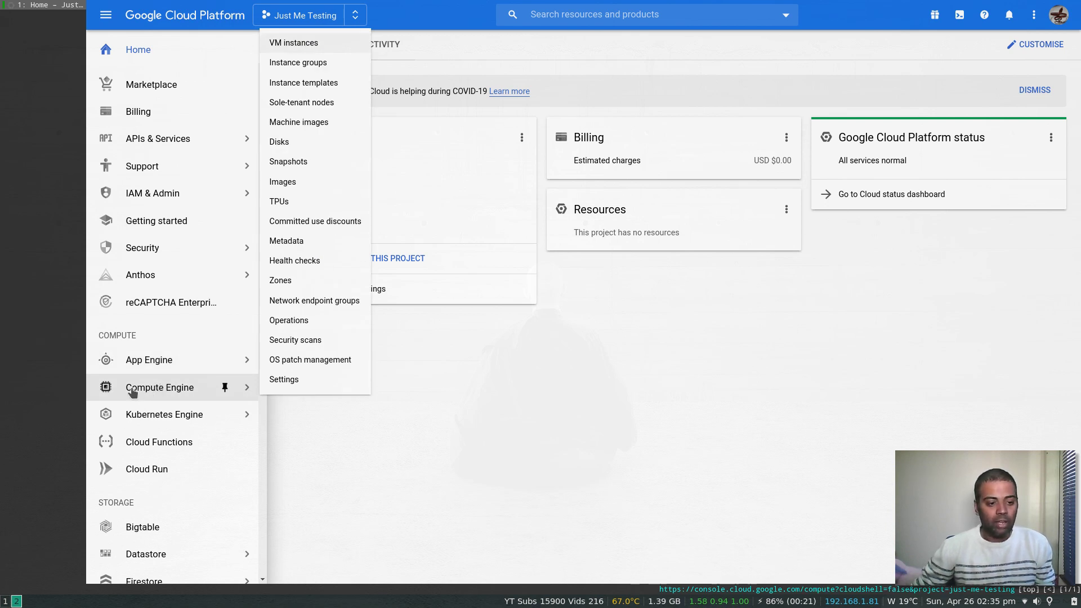
left_click(225, 387)
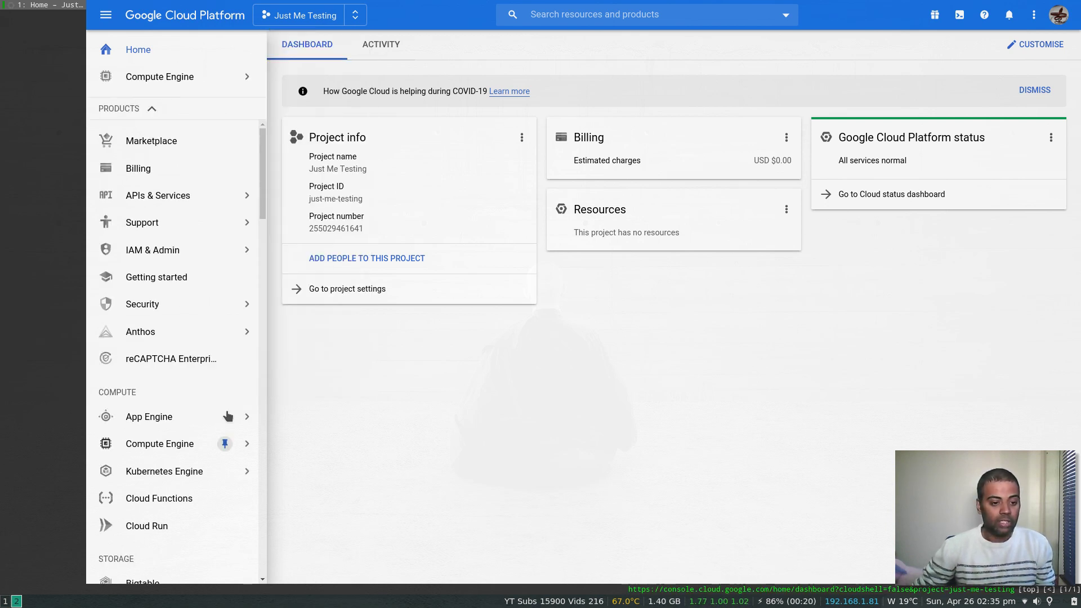
- Search the console for "vm instances" and open the Compute Engine Instances page
mouse_move(210, 224)
mouse_move(161, 83)
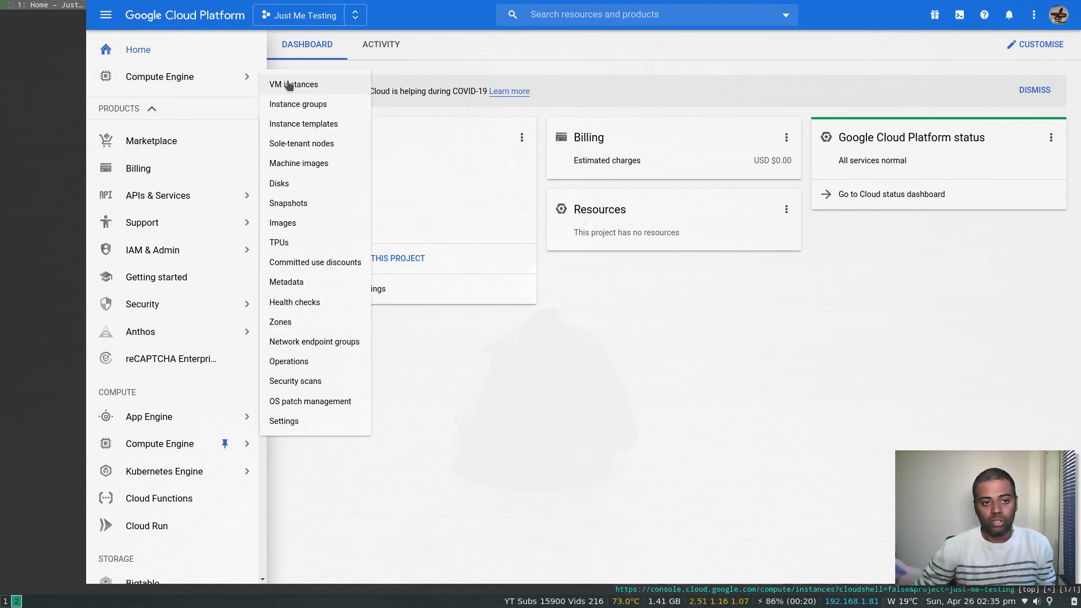
left_click(574, 17)
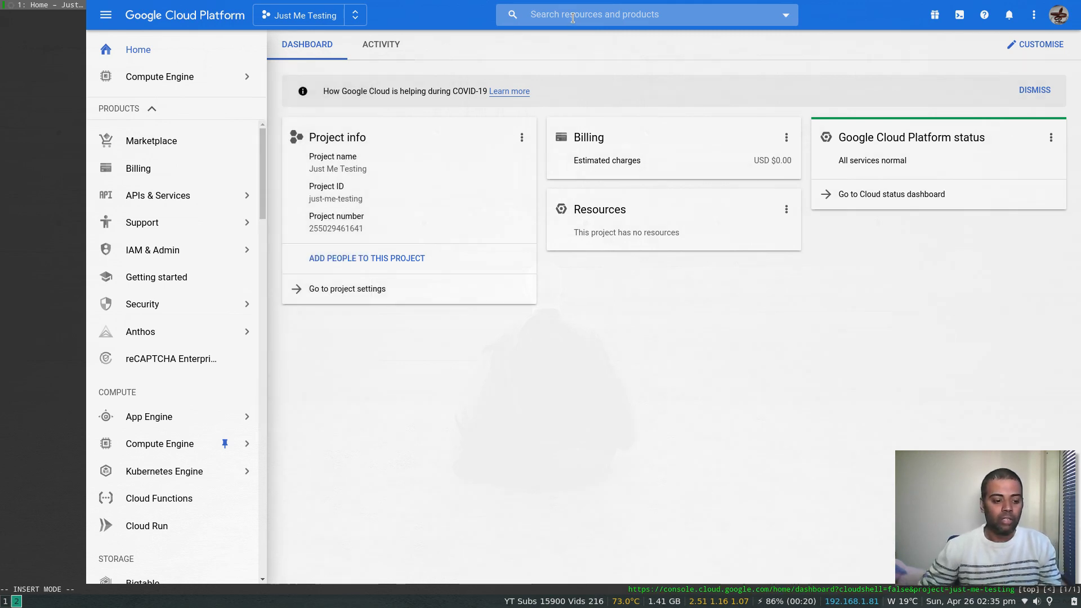
left_click(574, 17)
type("vm")
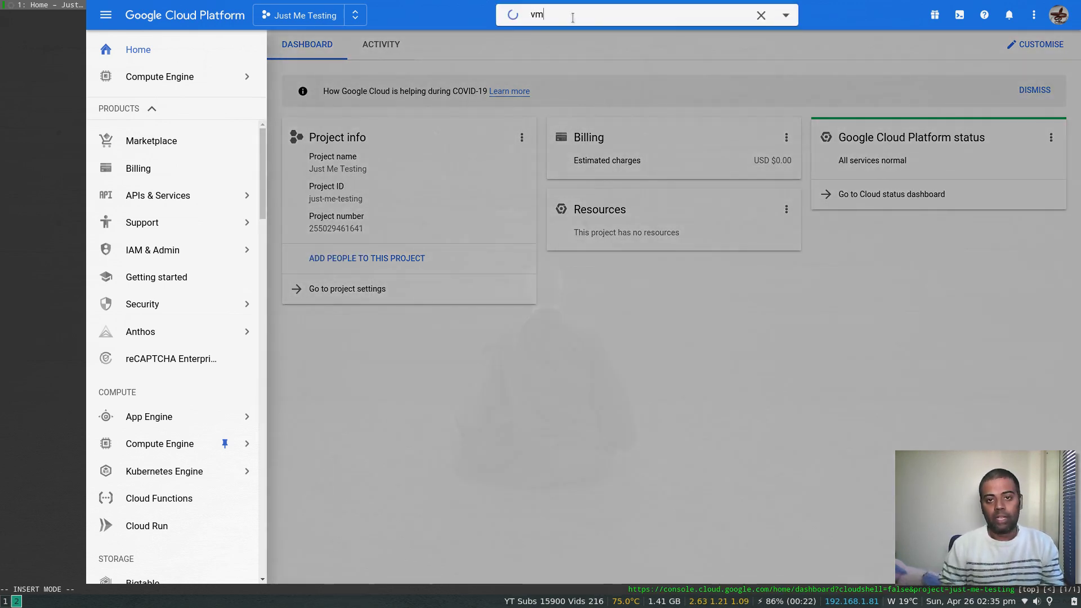
type(" instances")
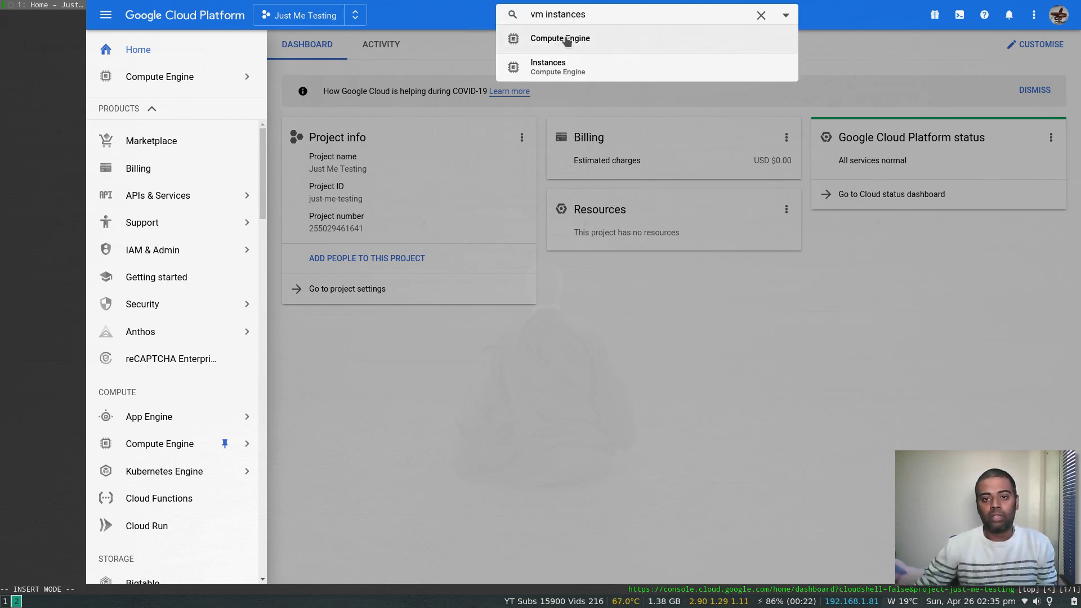
left_click(554, 67)
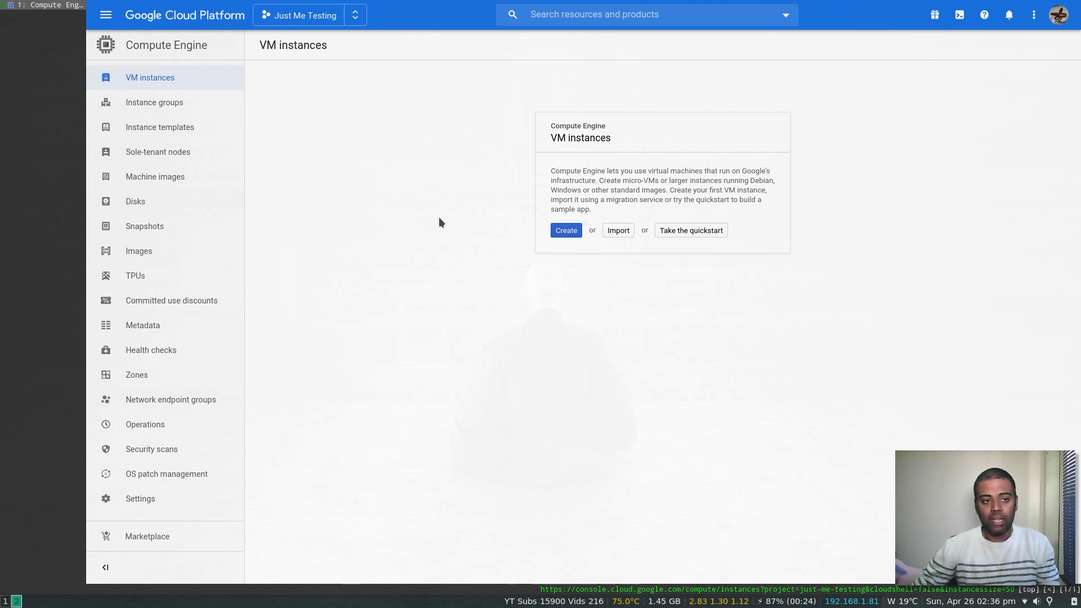
- Look through the Compute Engine Disks, Snapshots and Images pages, dismissing the Disks tutorial
left_click(143, 212)
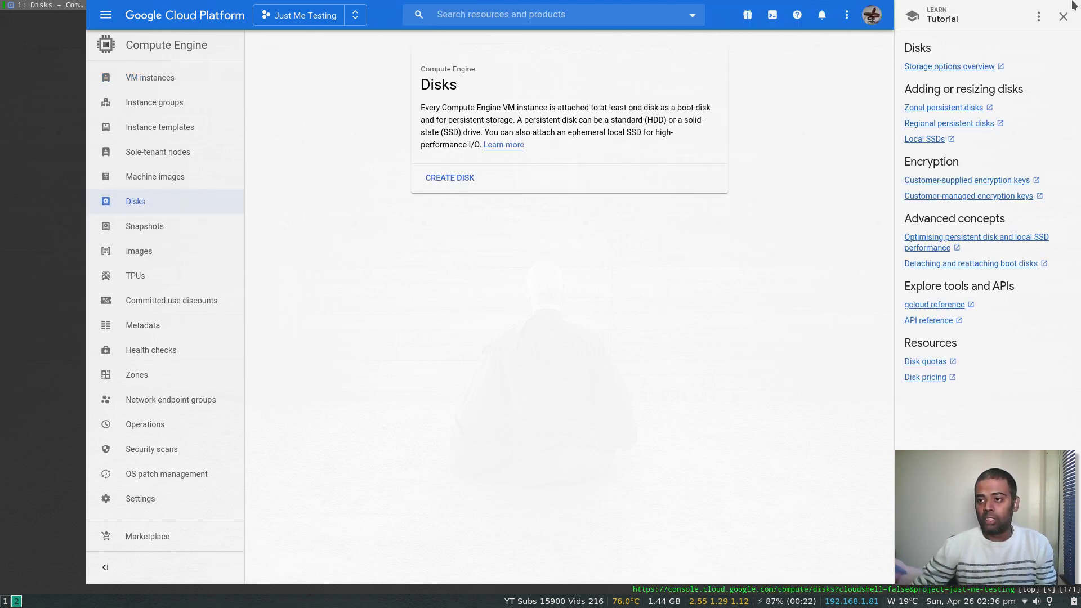
left_click(1064, 17)
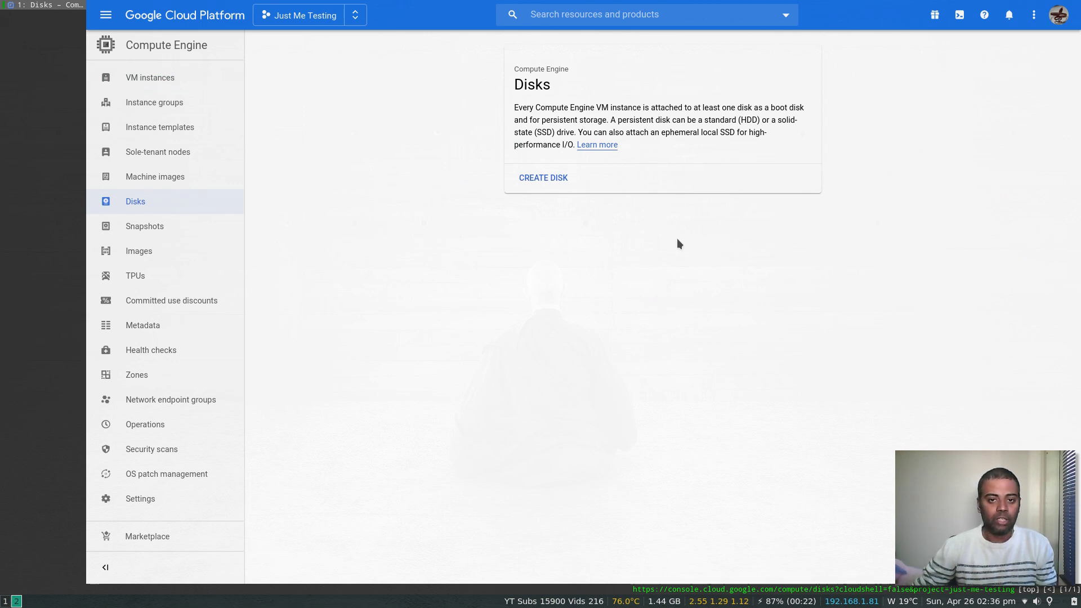
left_click(174, 237)
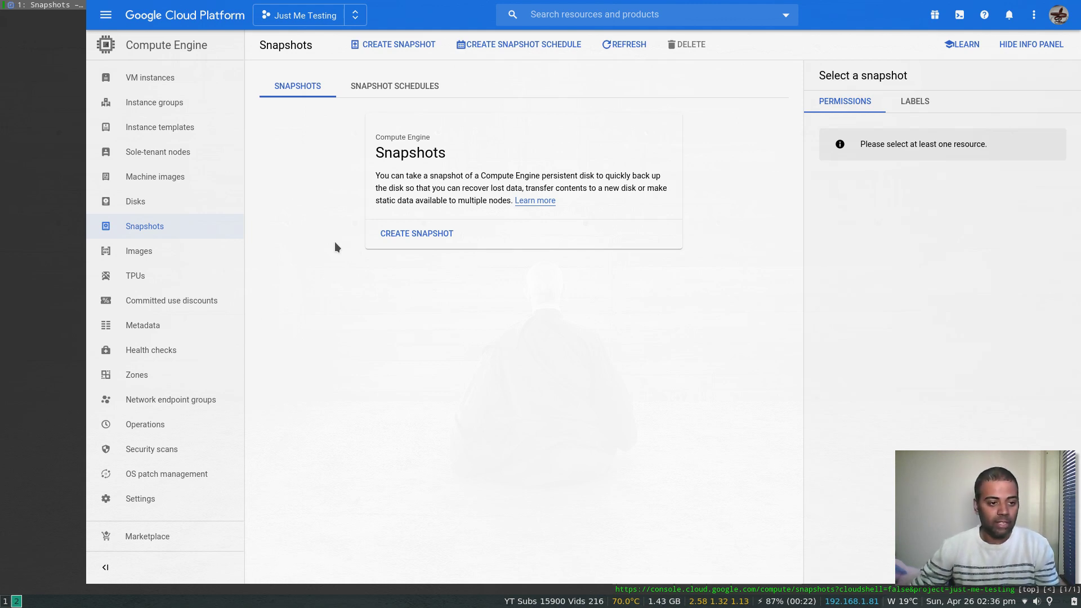
left_click(176, 251)
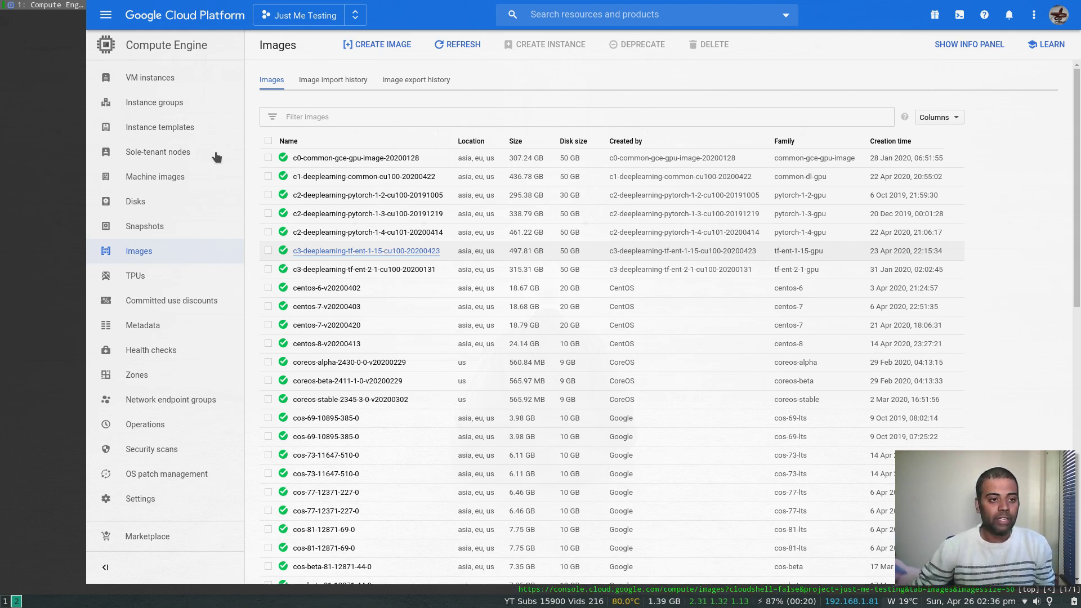
- Return to VM instances and start creating a new VM instance, keeping the name instance-1
left_click(142, 78)
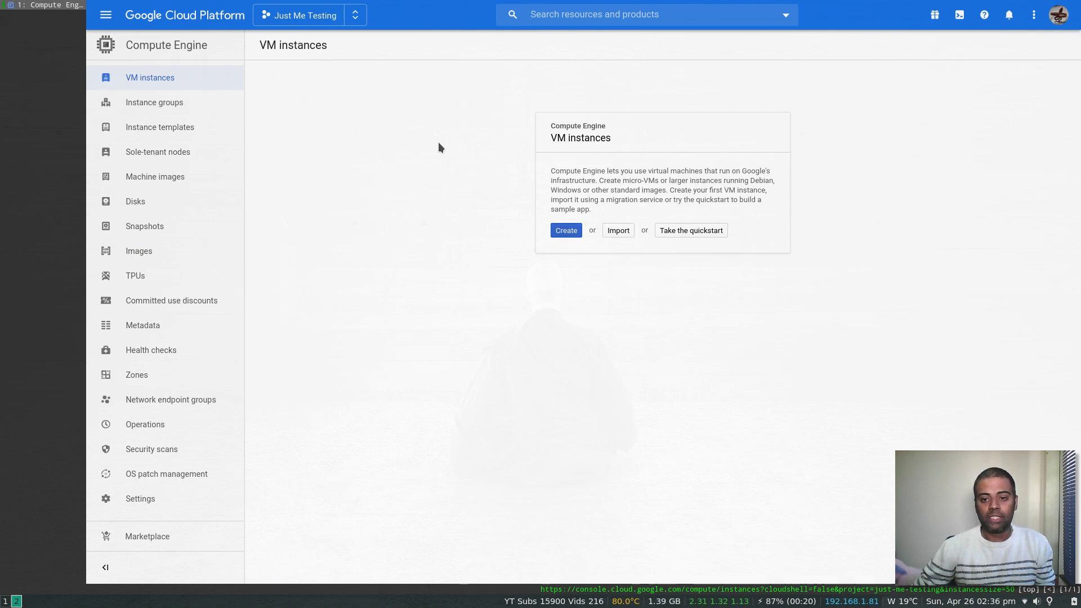
left_click(561, 231)
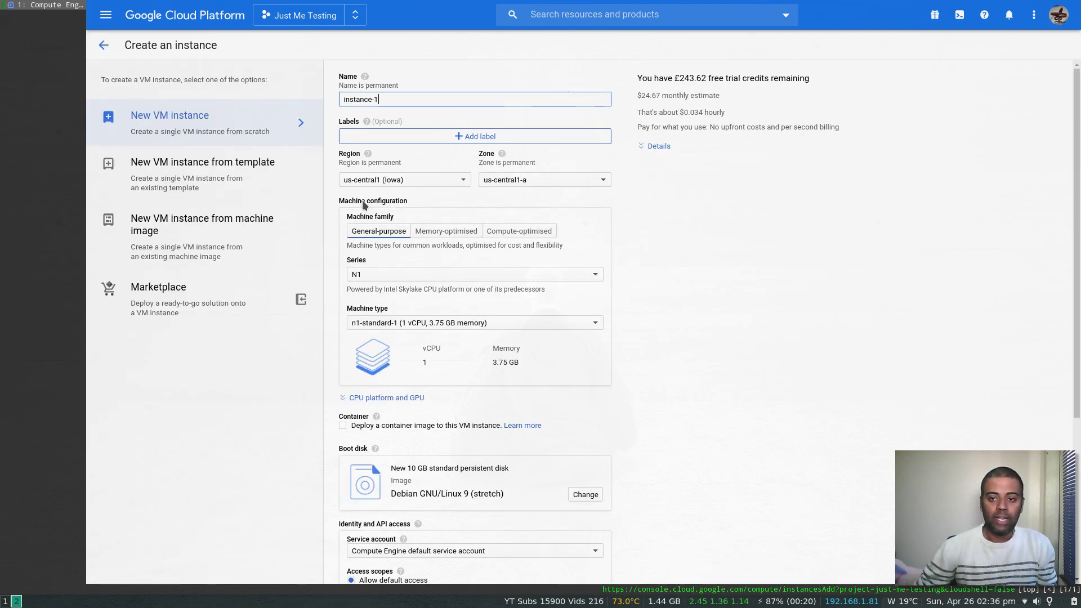
triple_click(434, 100)
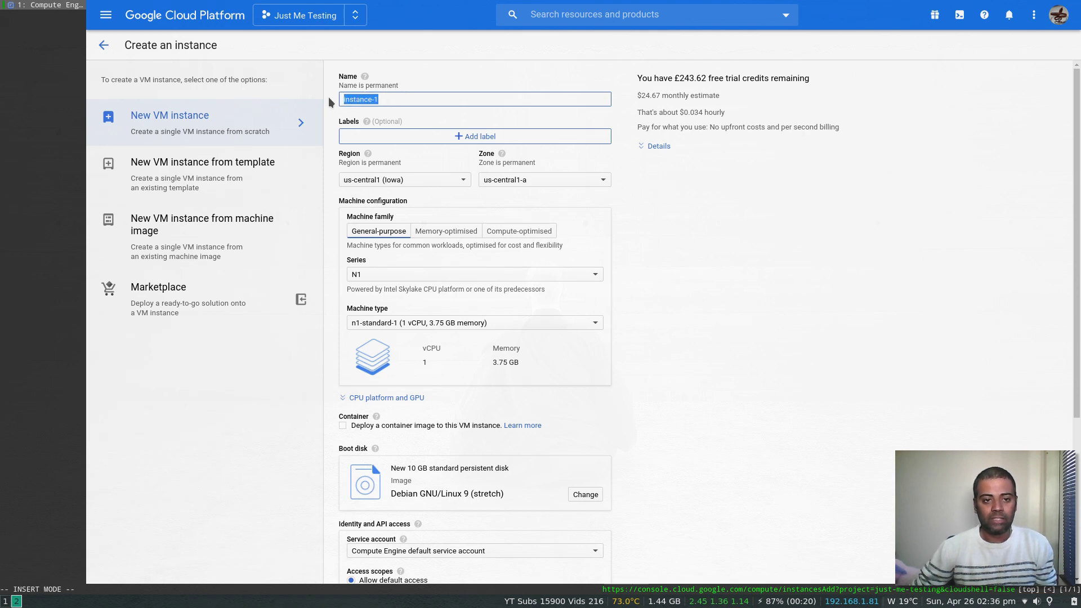
left_click(434, 101)
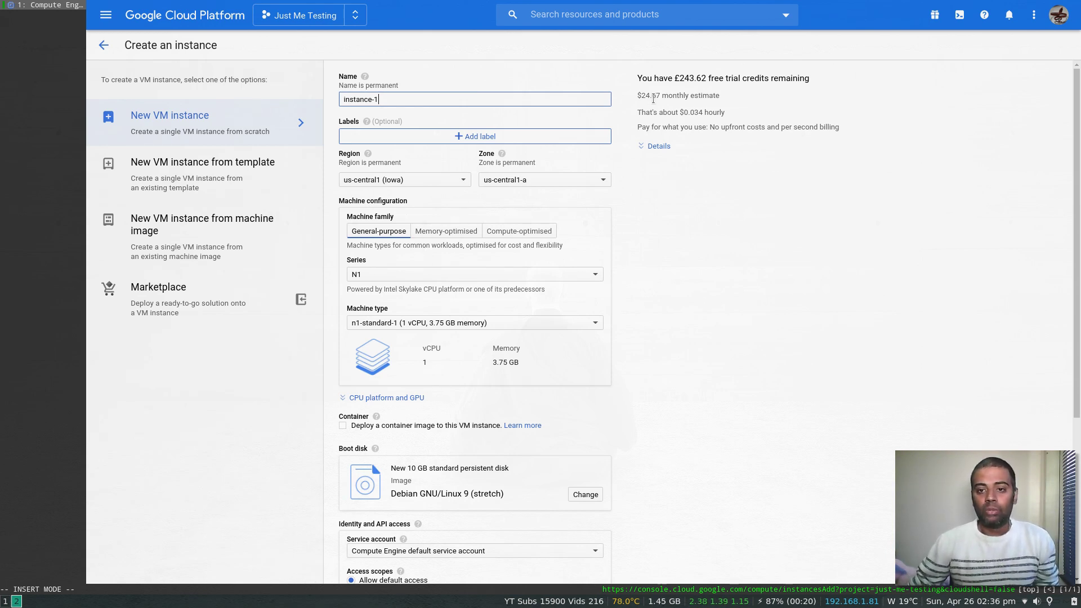
- Examine the remaining trial credits and the monthly cost estimate, and expand the itemised cost details
left_click_drag(637, 97, 711, 96)
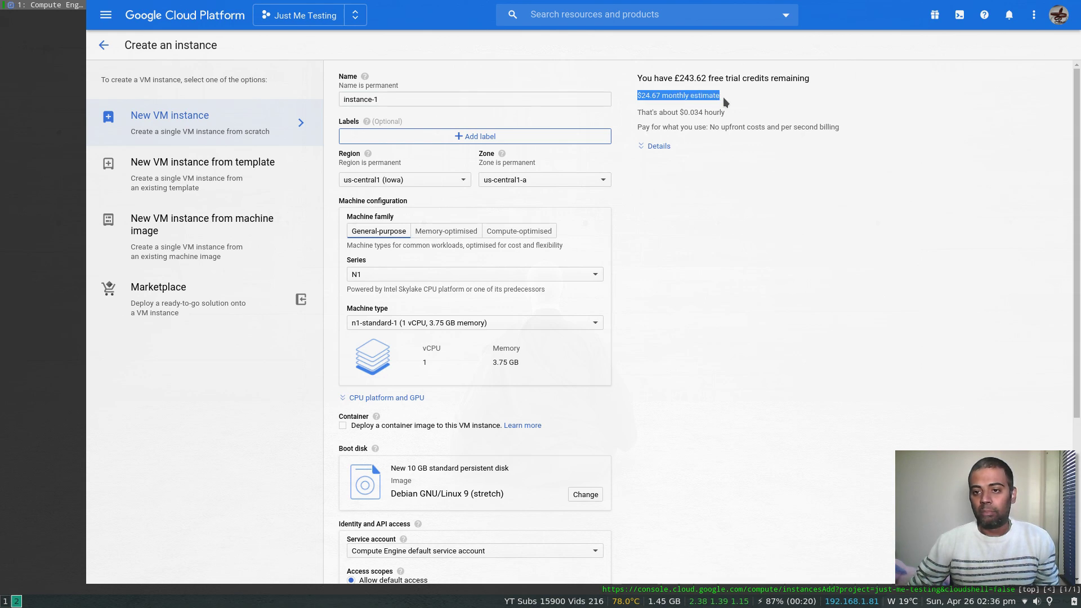
left_click(724, 97)
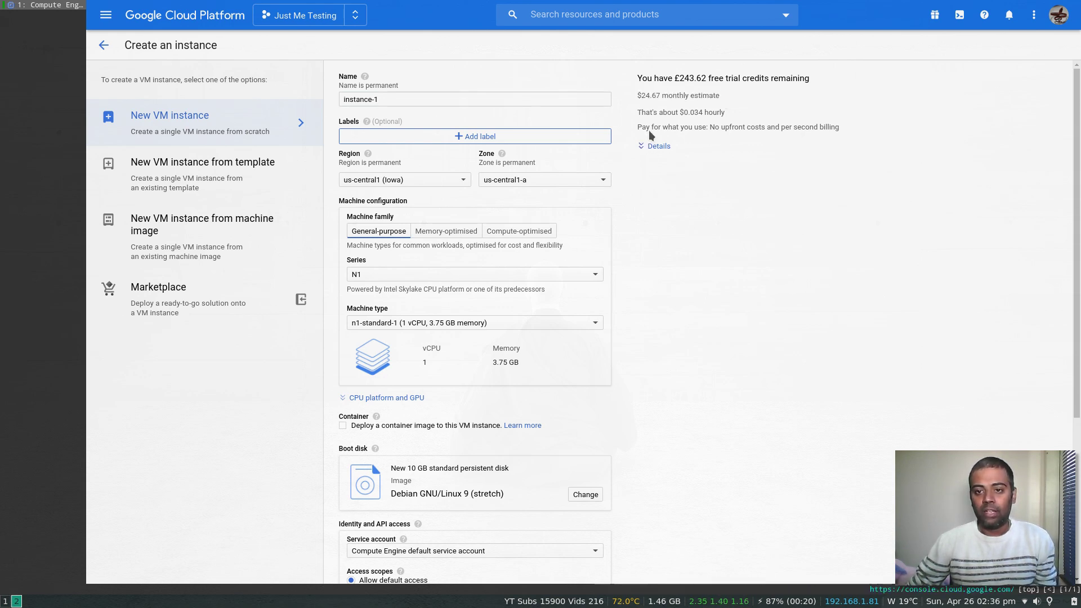
left_click_drag(642, 80, 800, 79)
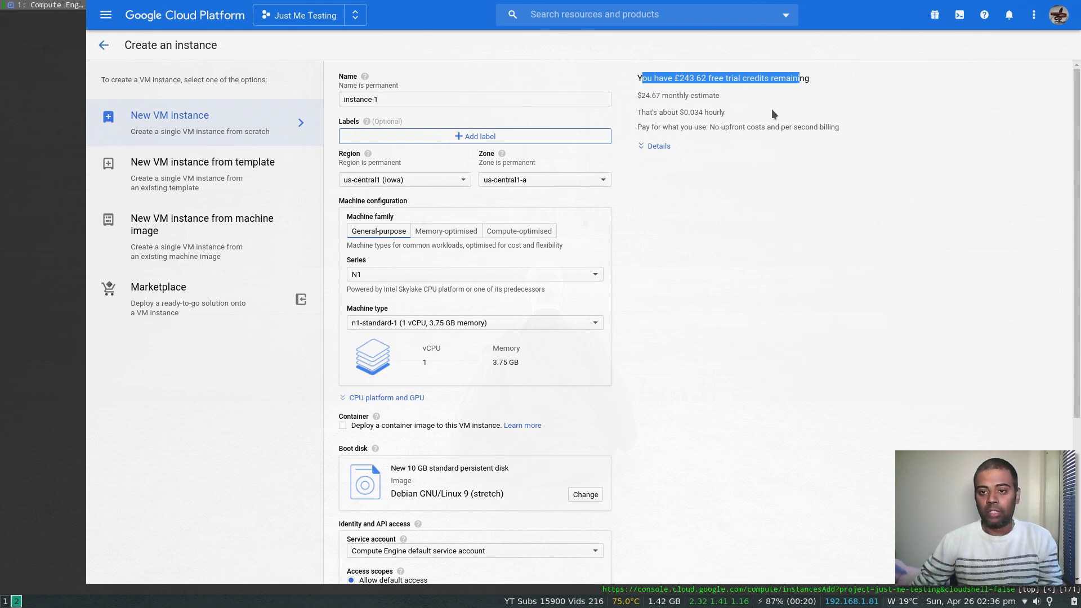
left_click_drag(637, 95, 738, 100)
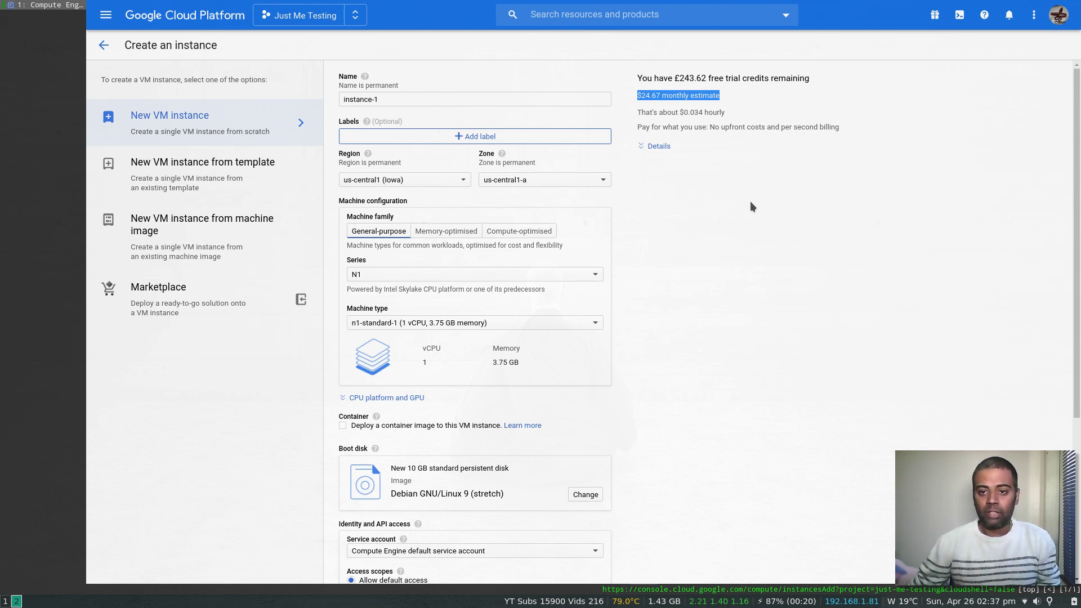
left_click(678, 177)
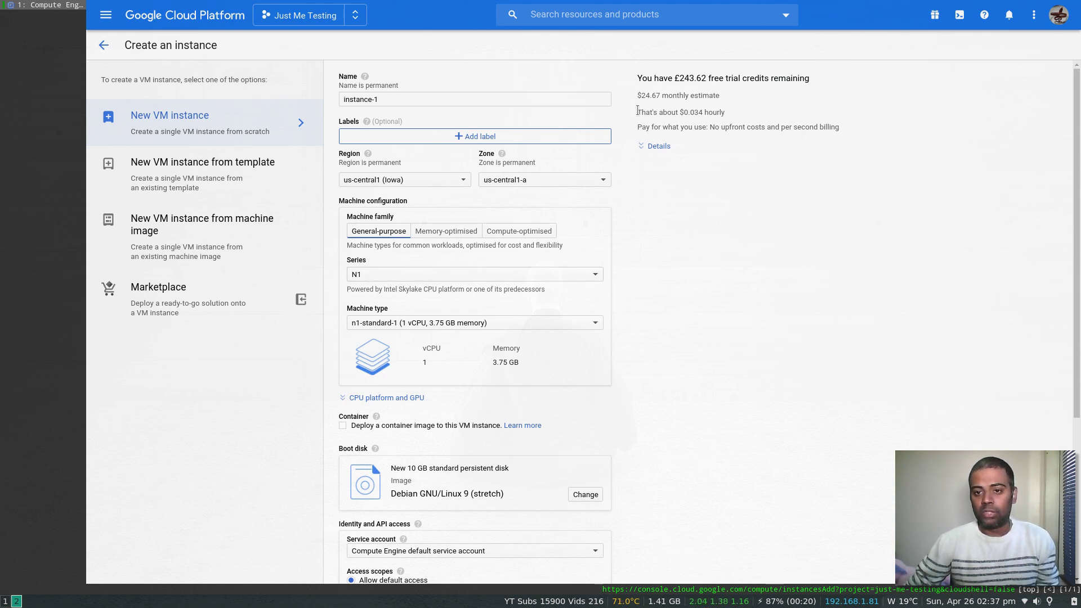
left_click(674, 144)
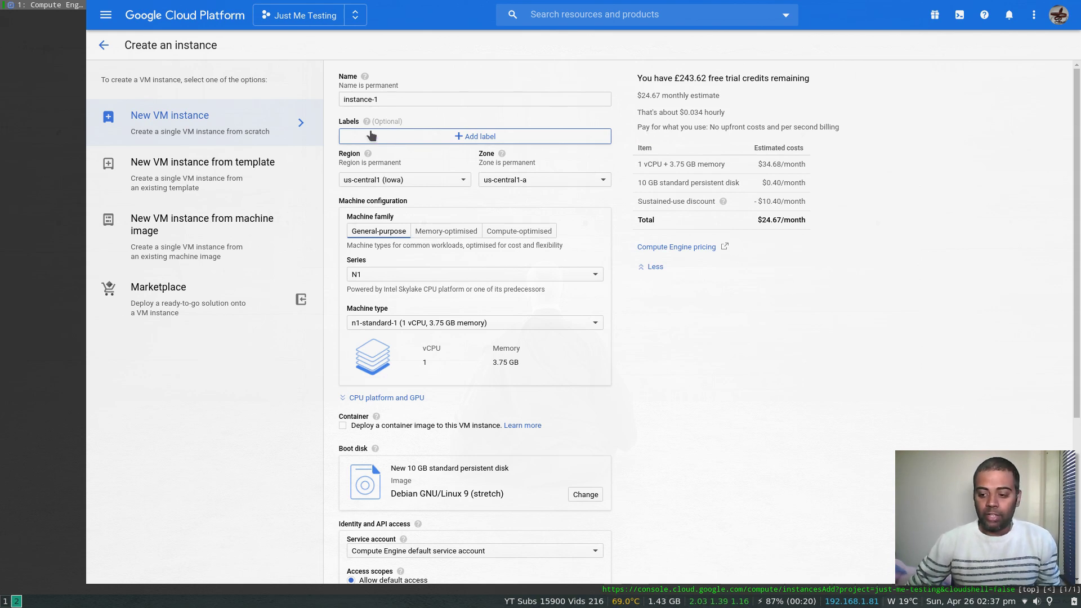
- Add a label to the new instance with the key environment and the value testing
left_click(369, 101)
key("ctrl+a")
left_click(439, 142)
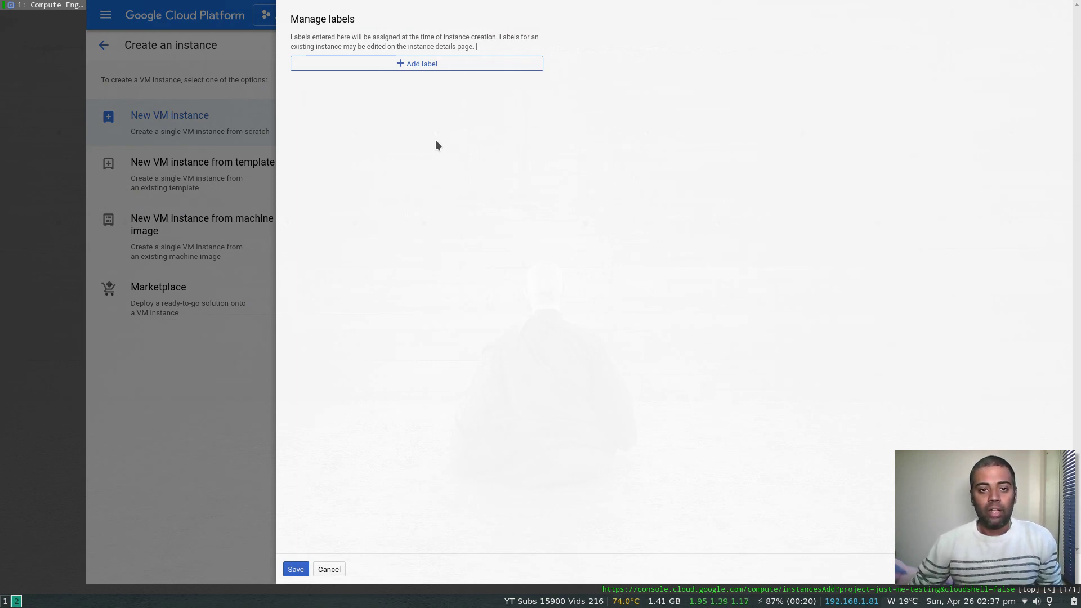
left_click(424, 63)
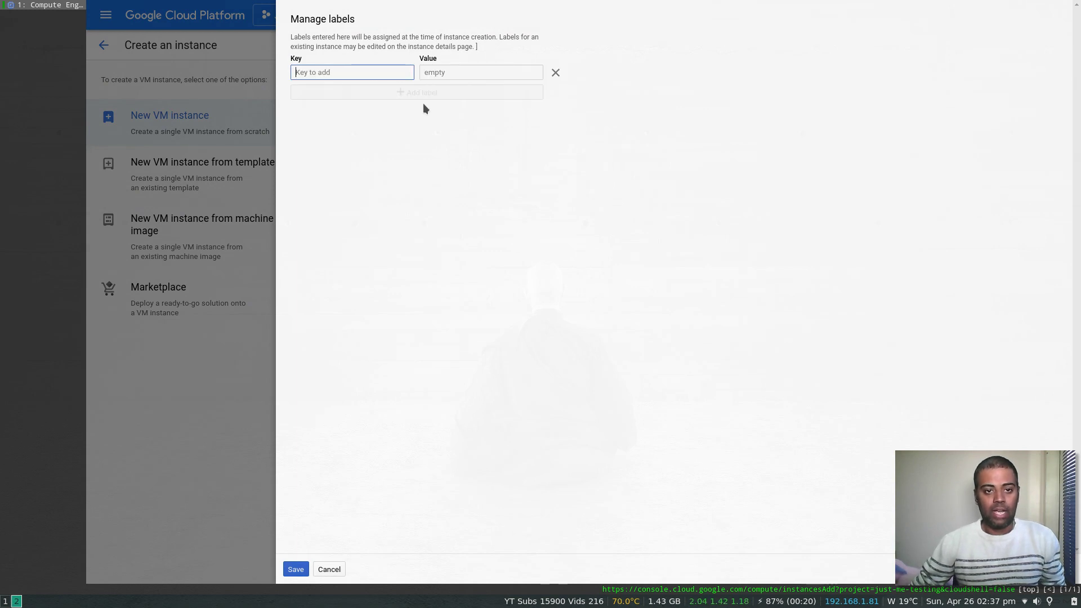
type("je")
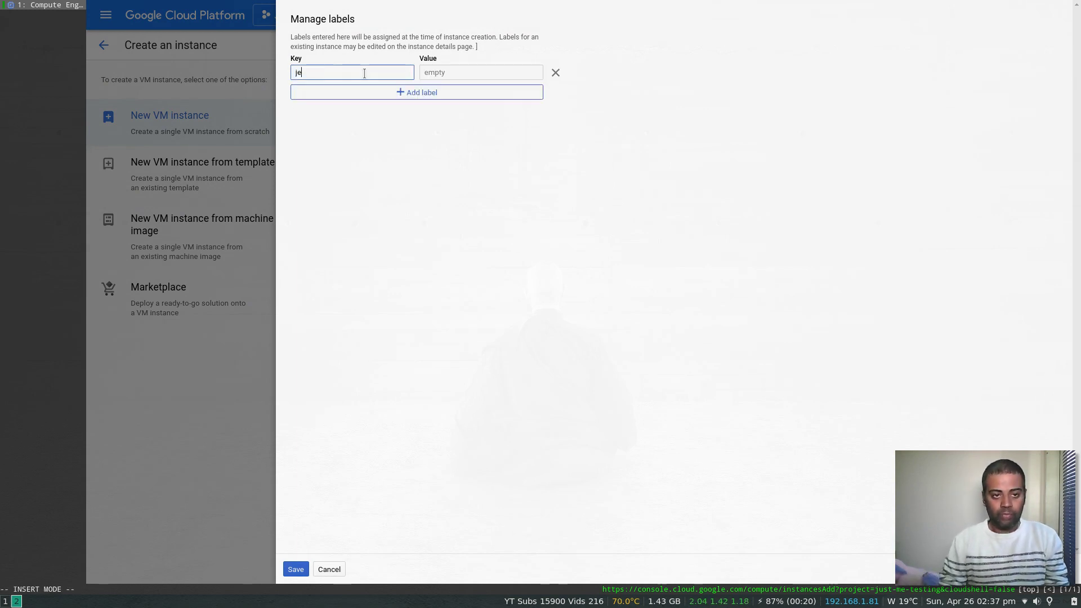
type("vironem")
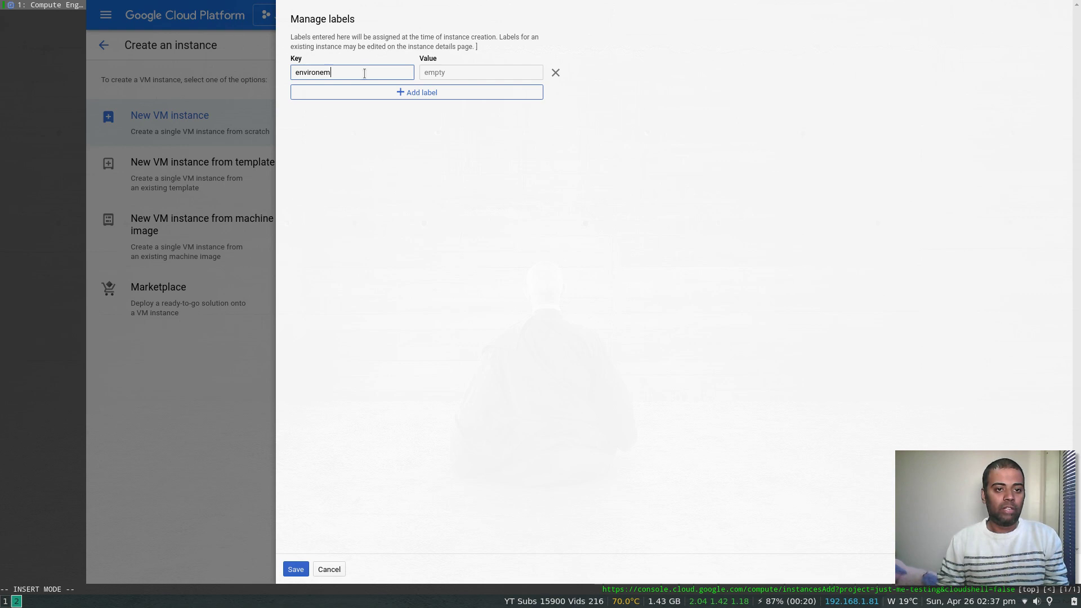
type("ment")
key("Tab")
type("testing")
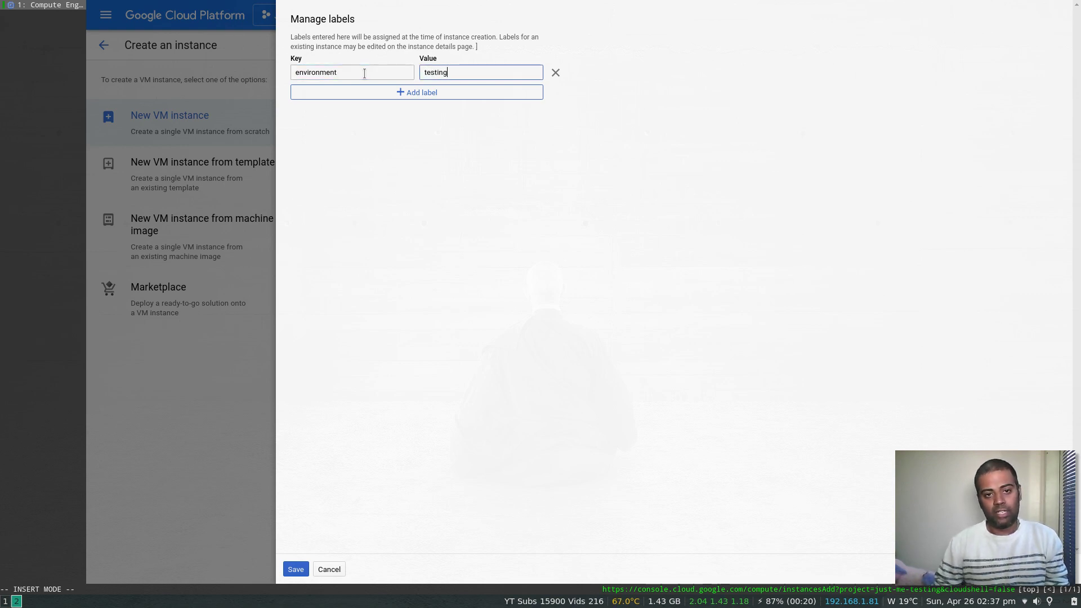
- Add a second instance label with the key app and the value web
left_click(406, 92)
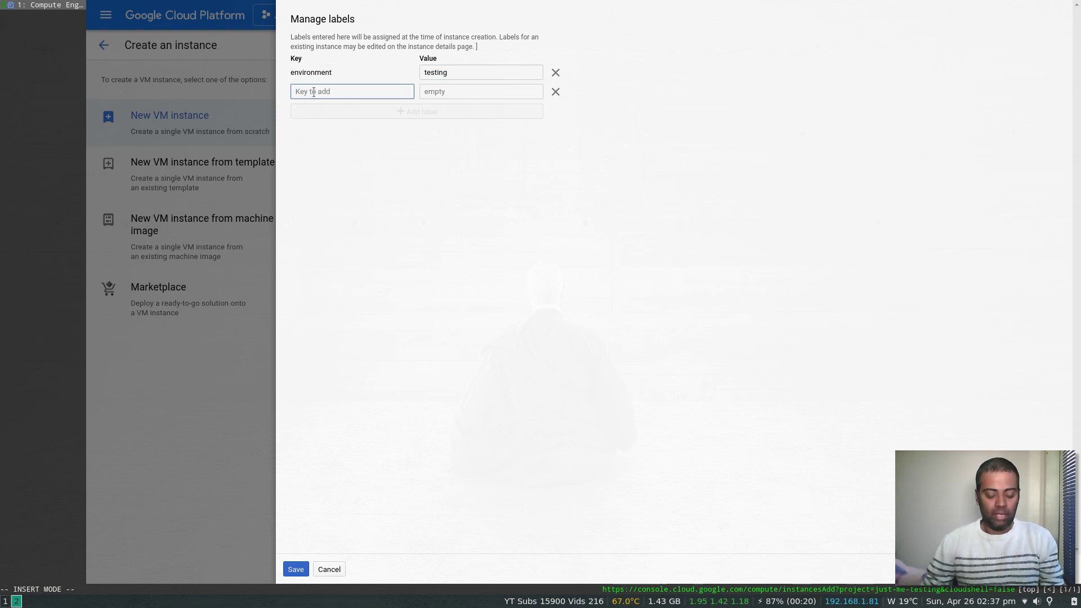
type("app")
key("Tab")
type("web")
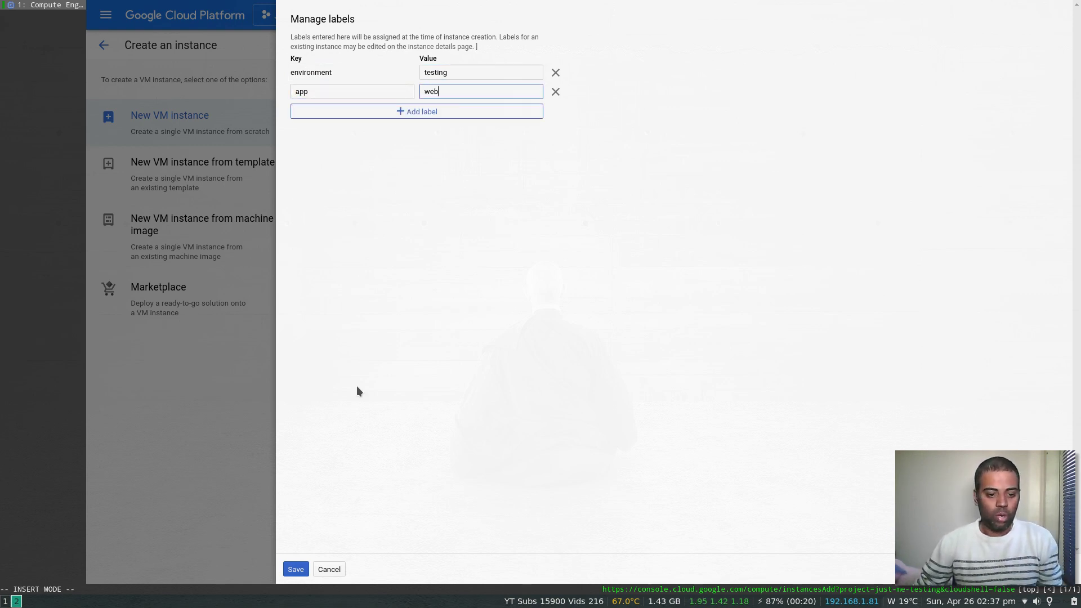
- Save both instance labels and set the region to europe-west2 (London) with zone europe-west2-a
left_click(294, 570)
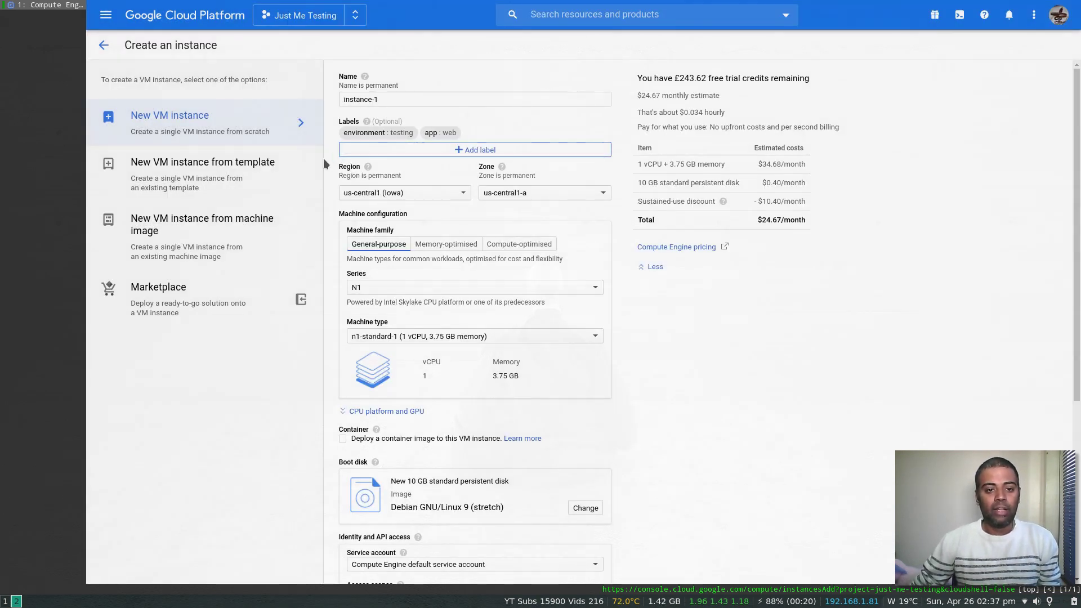
left_click(416, 192)
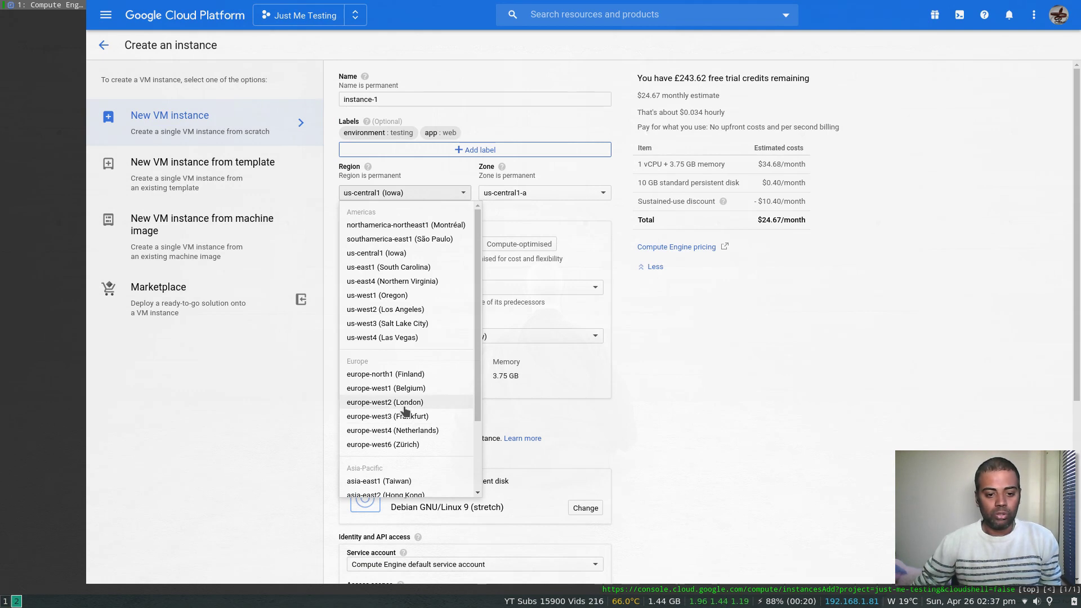
left_click(385, 402)
left_click(512, 193)
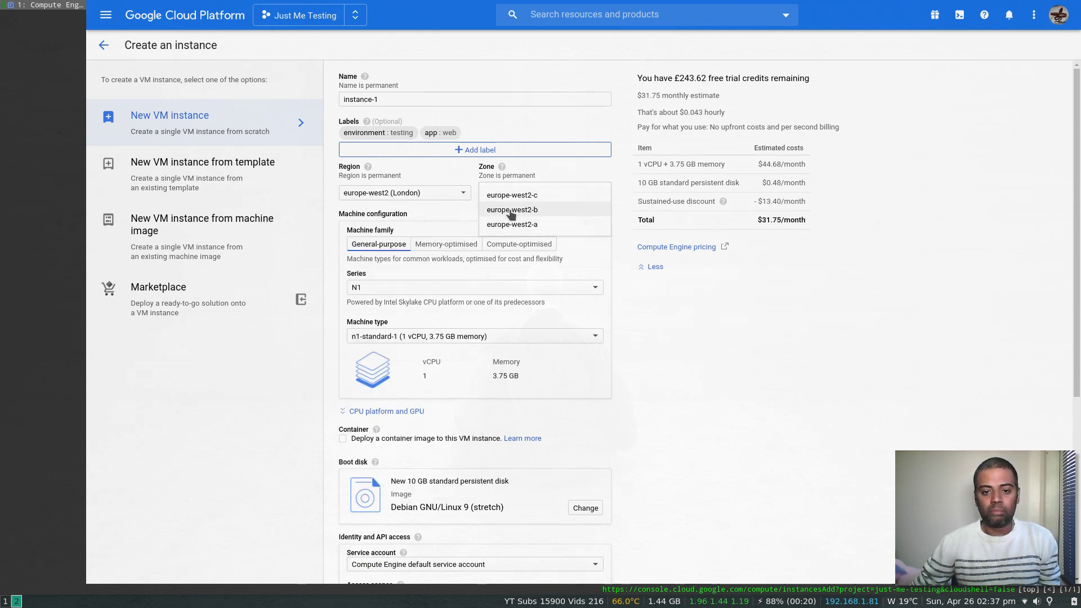
left_click(510, 224)
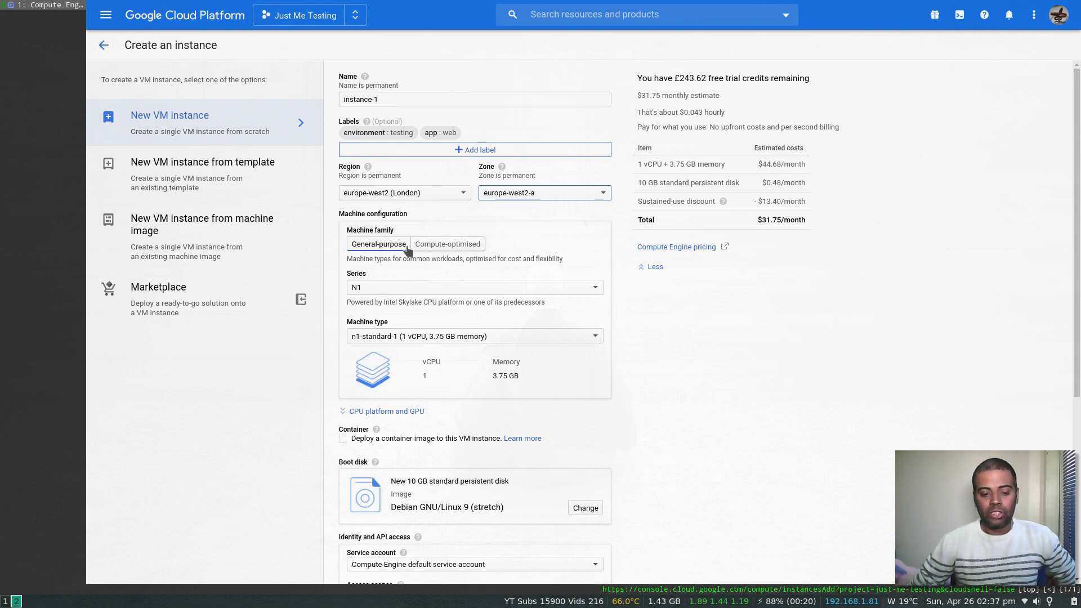
- Switch the region to us-central1 (Iowa) and look through the memory-optimised and compute-optimised families, including the available C2 machine types
left_click(446, 194)
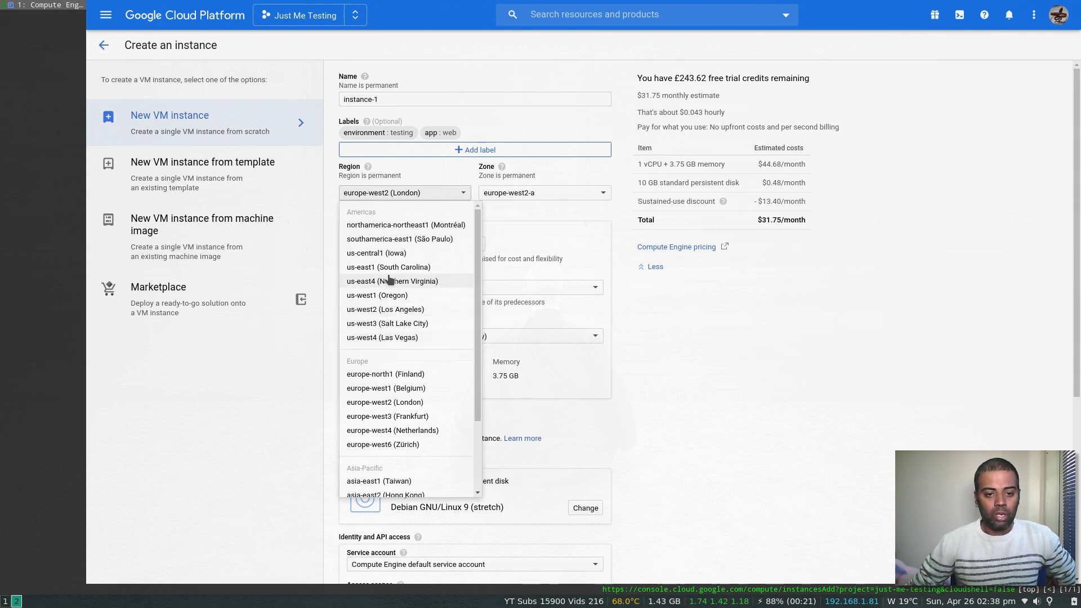
left_click(385, 254)
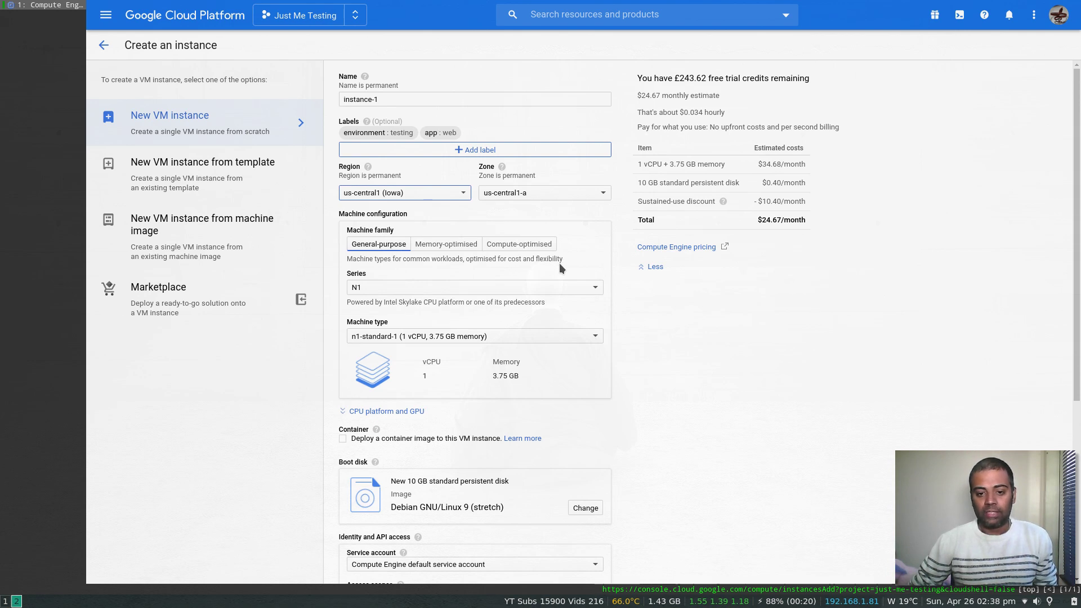
left_click(442, 247)
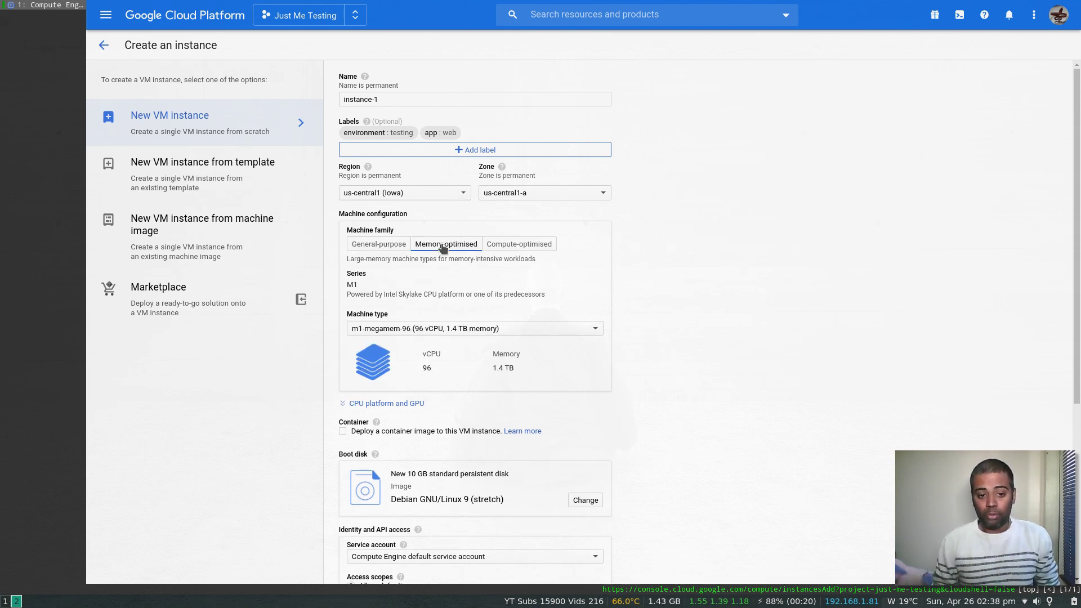
left_click(527, 246)
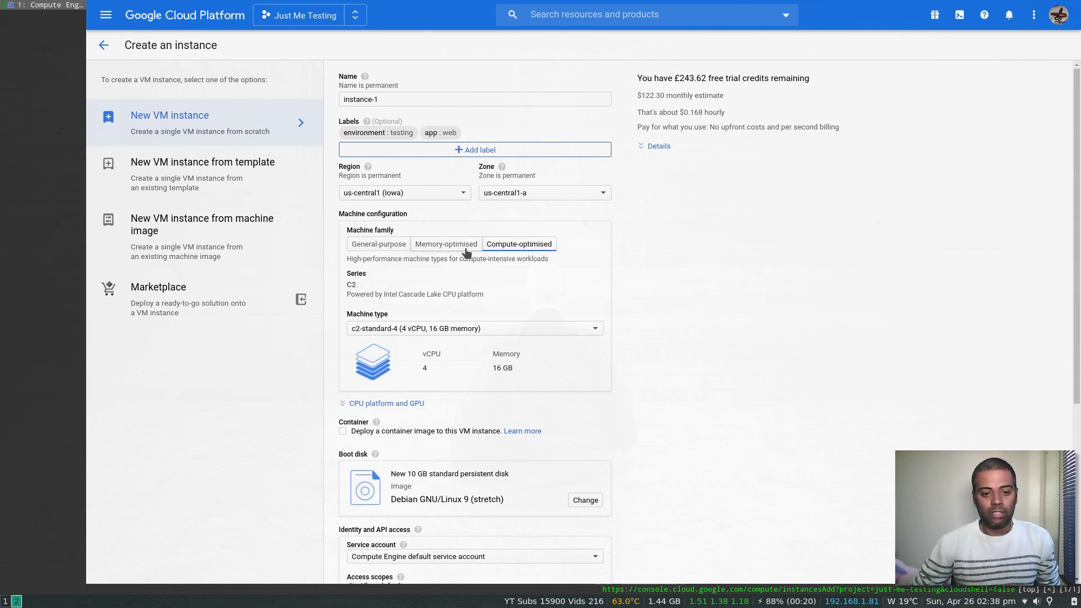
left_click(463, 328)
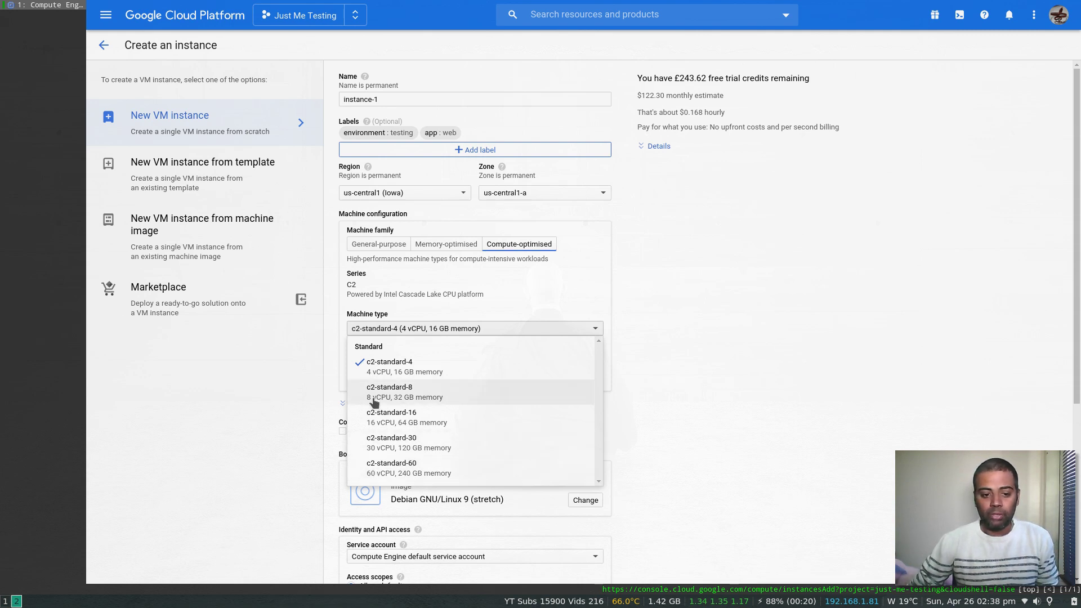
left_click(516, 305)
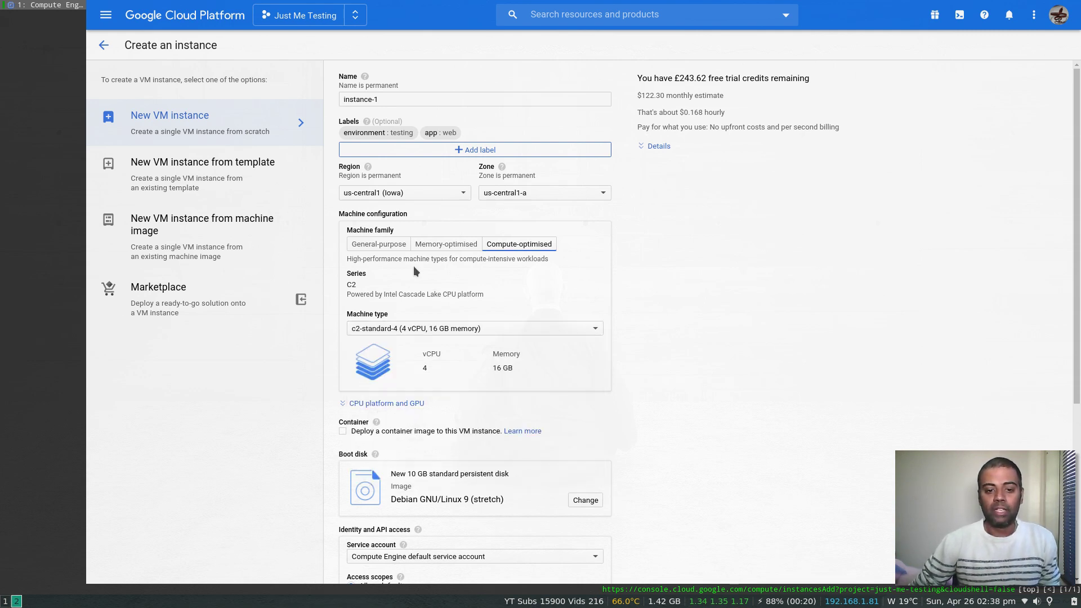
- Review the memory-optimised M1 machine types and return the machine family to General-purpose
left_click(435, 246)
left_click(510, 329)
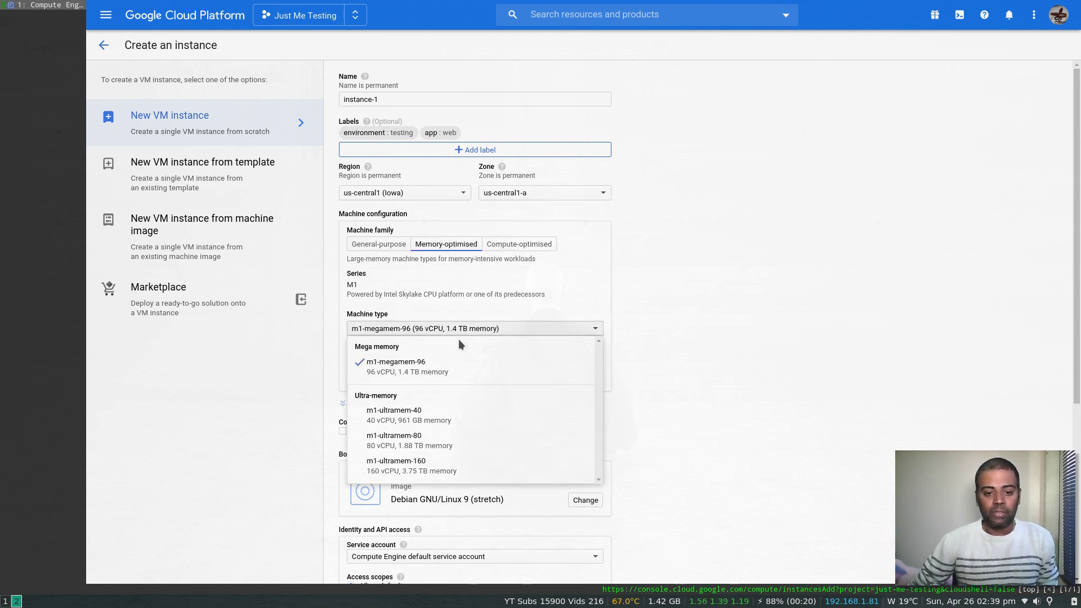
scroll(334, 365, "down", 1)
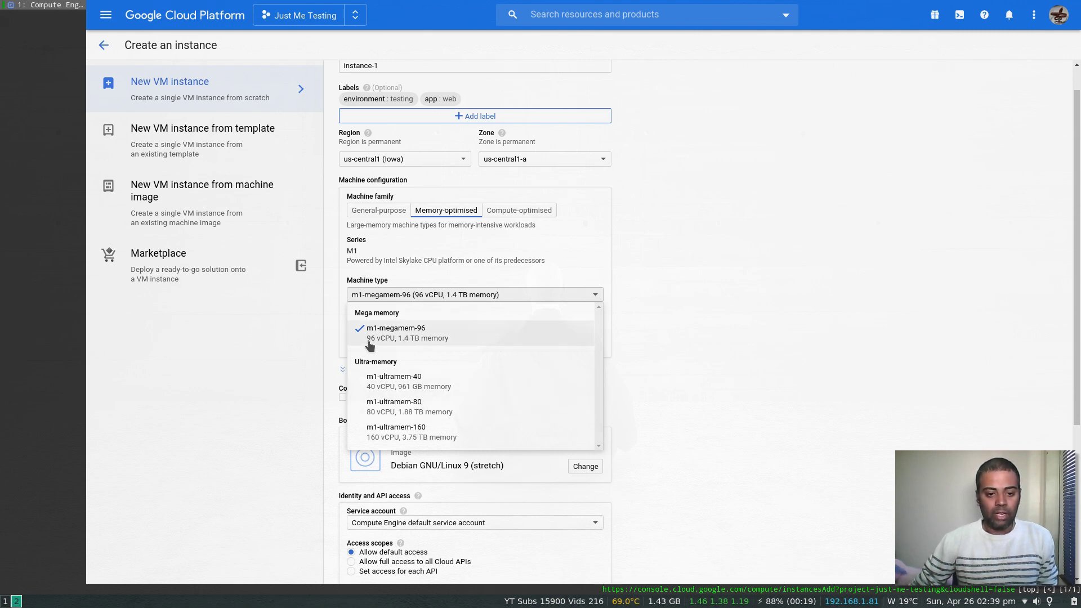
left_click(576, 266)
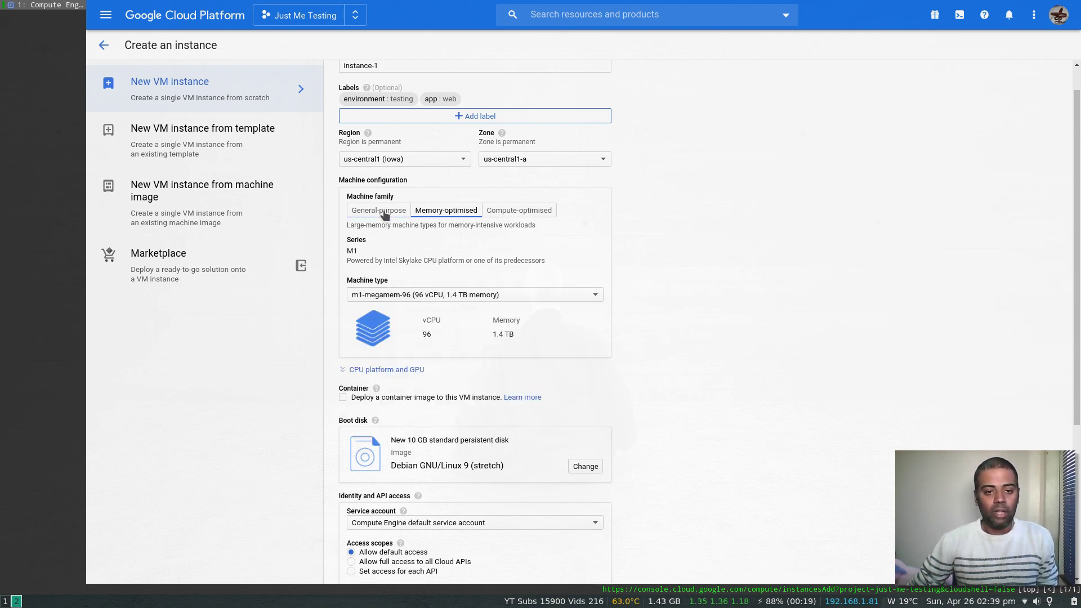
left_click(379, 210)
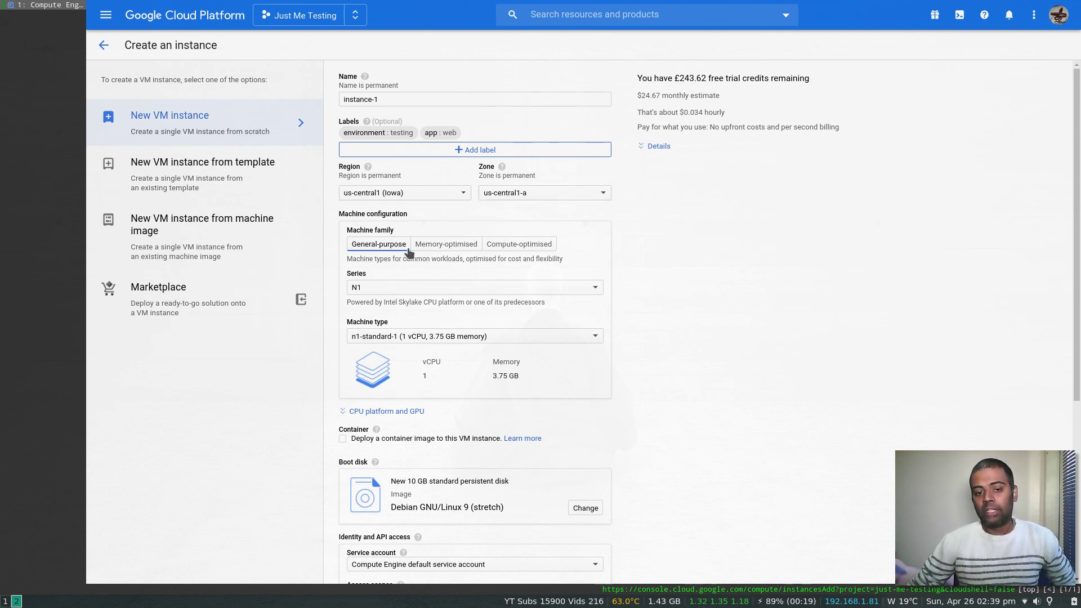
- Set the instance region to europe-west2 (London) and the zone to europe-west2-a
left_click(419, 194)
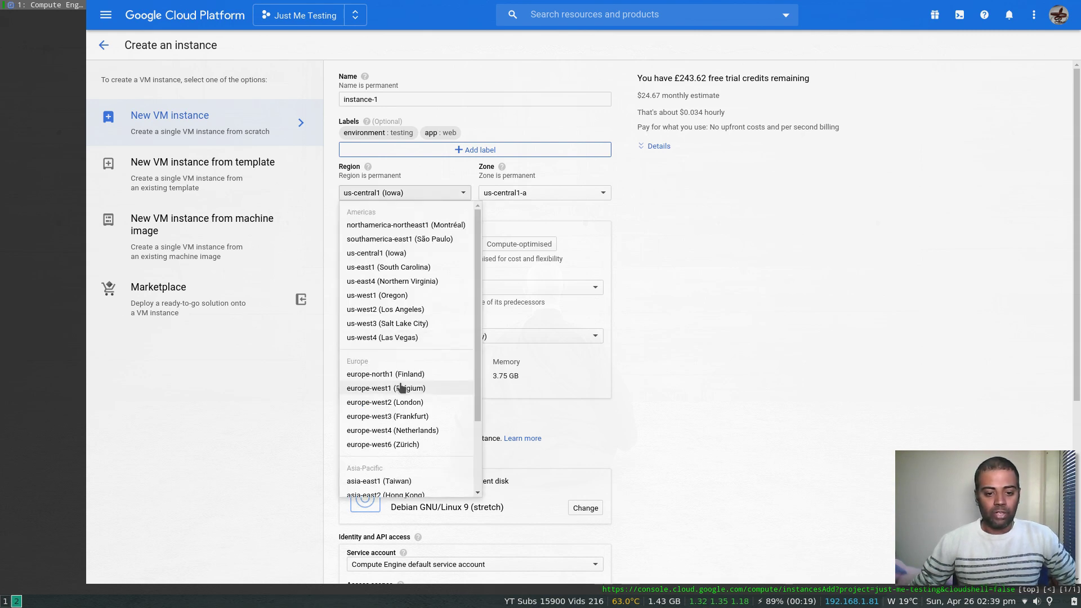
left_click(386, 403)
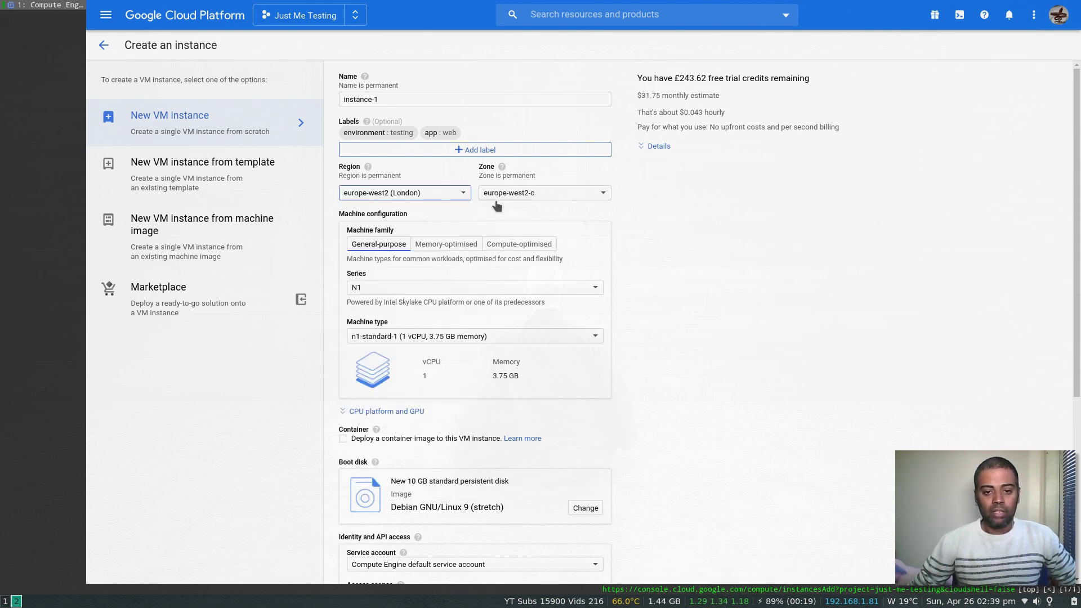
left_click(524, 195)
left_click(524, 225)
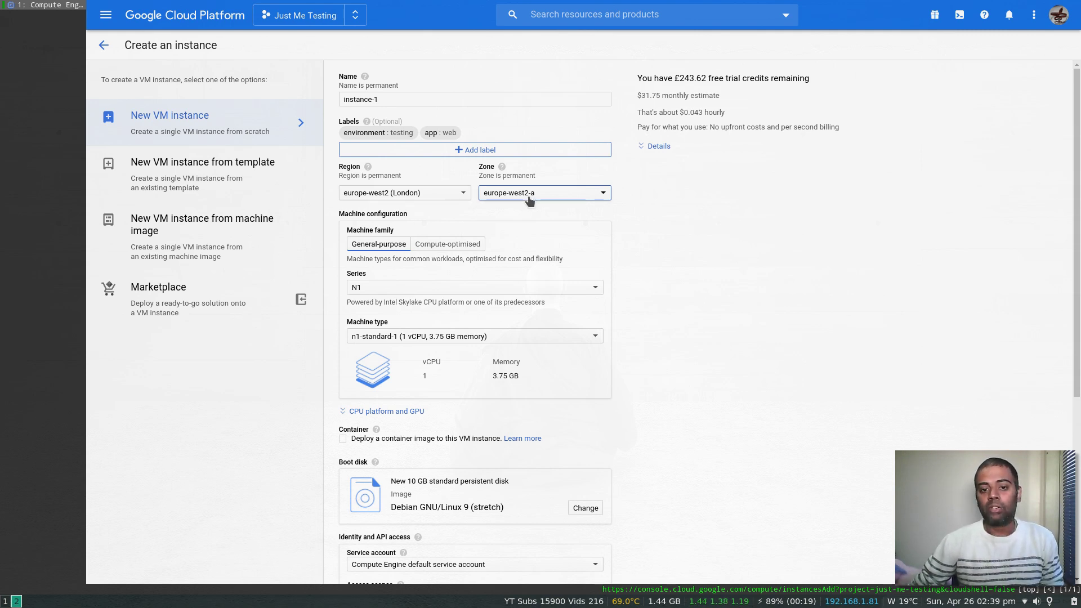
- Try zone europe-west2-b to compare its machine families, and go back to europe-west2-a with General-purpose
left_click(529, 194)
left_click(532, 180)
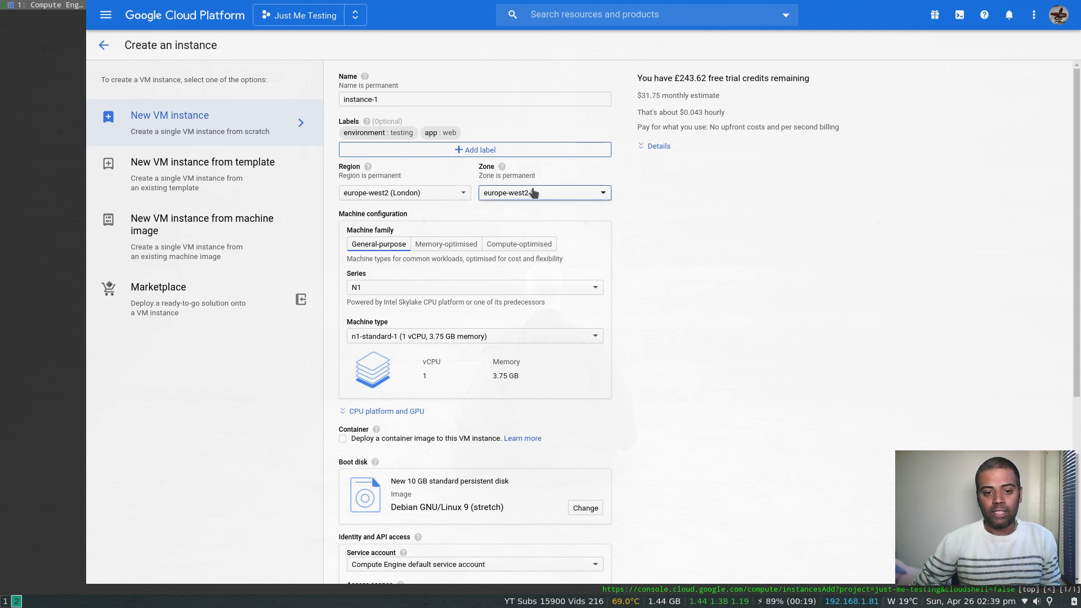
left_click(436, 245)
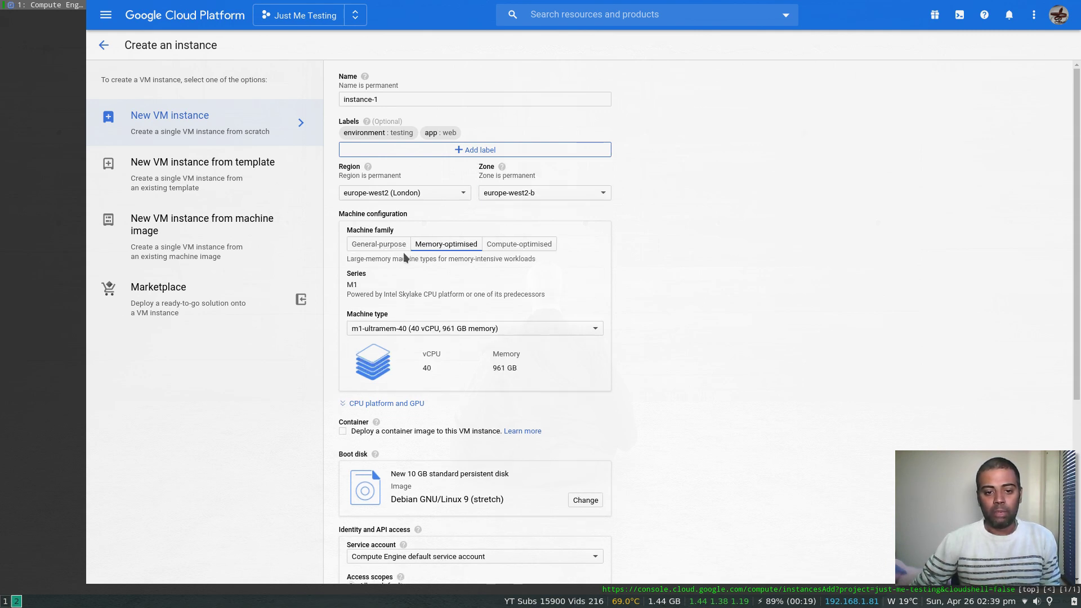
left_click(519, 244)
left_click(379, 243)
left_click(546, 193)
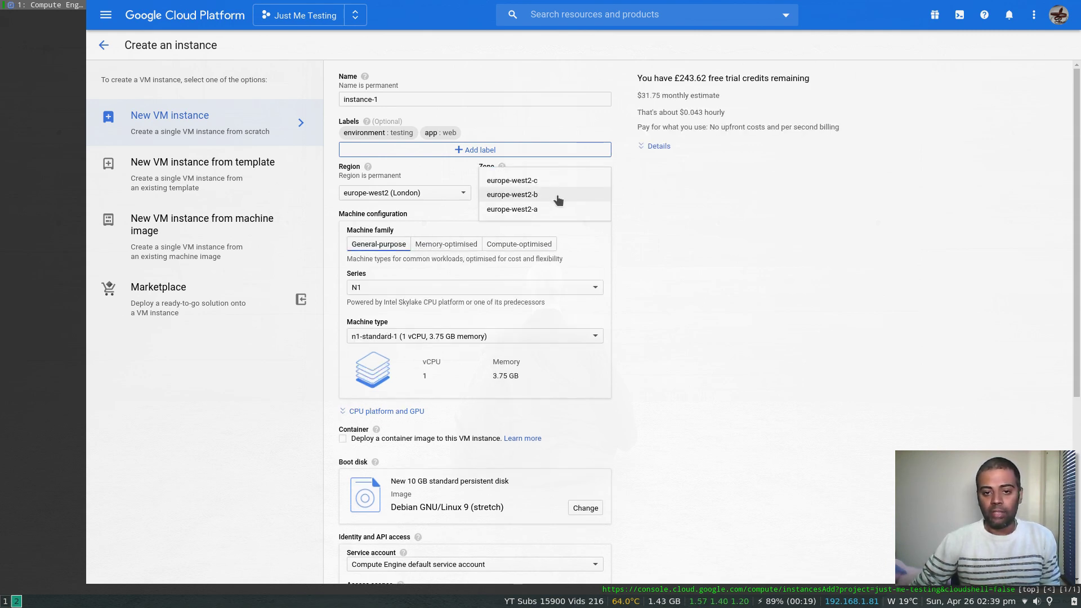
left_click(510, 217)
left_click(387, 246)
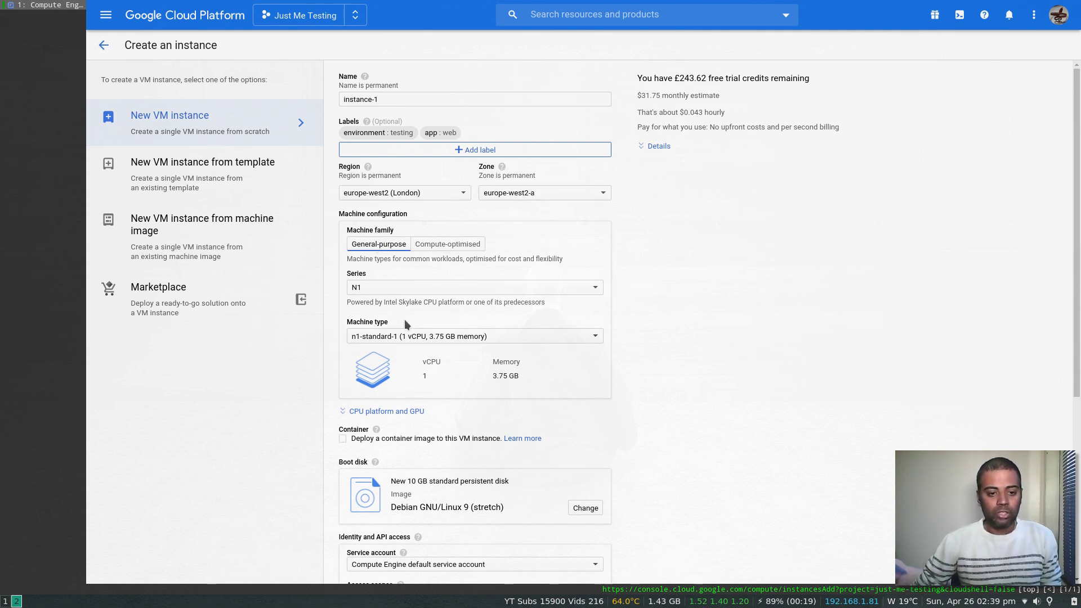
- Review the available series, keep N1, and set the machine type to f1-micro (1 vCPU, 614 MB memory)
left_click(406, 289)
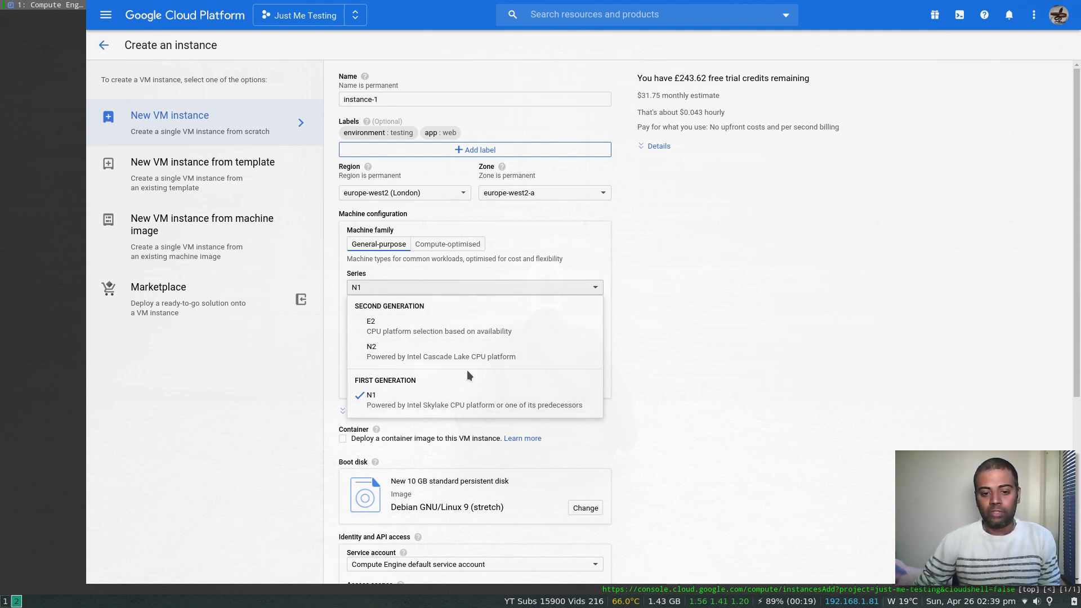
left_click(472, 290)
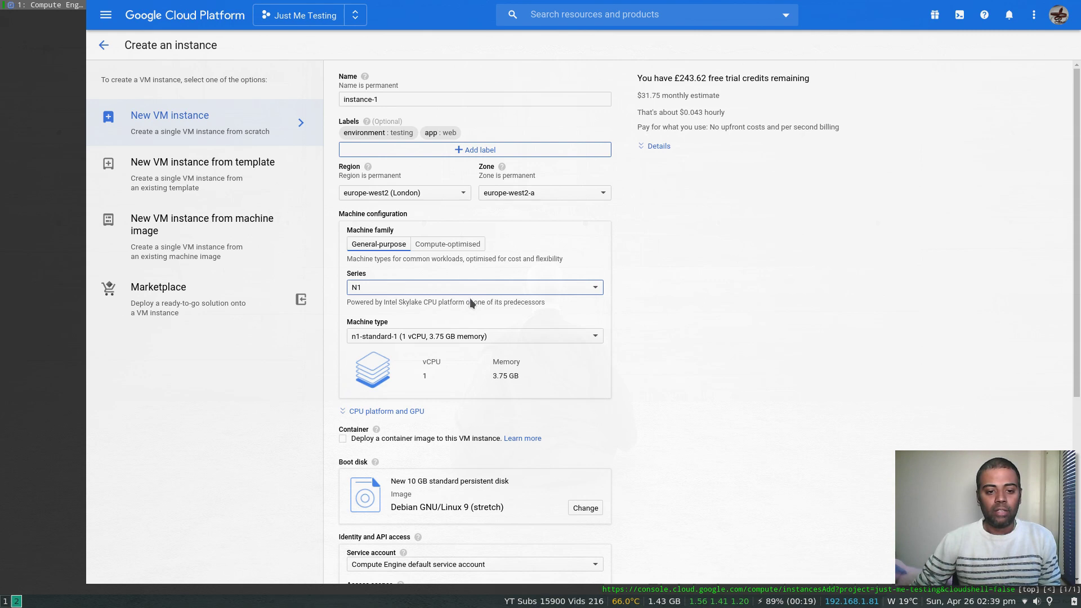
left_click(365, 291)
left_click(385, 398)
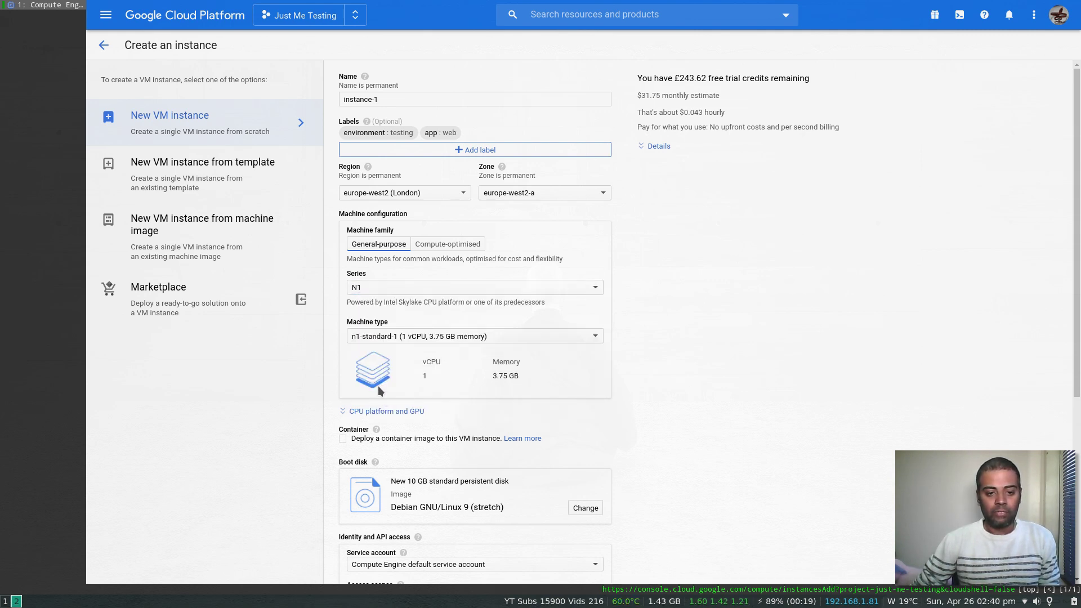
left_click(406, 341)
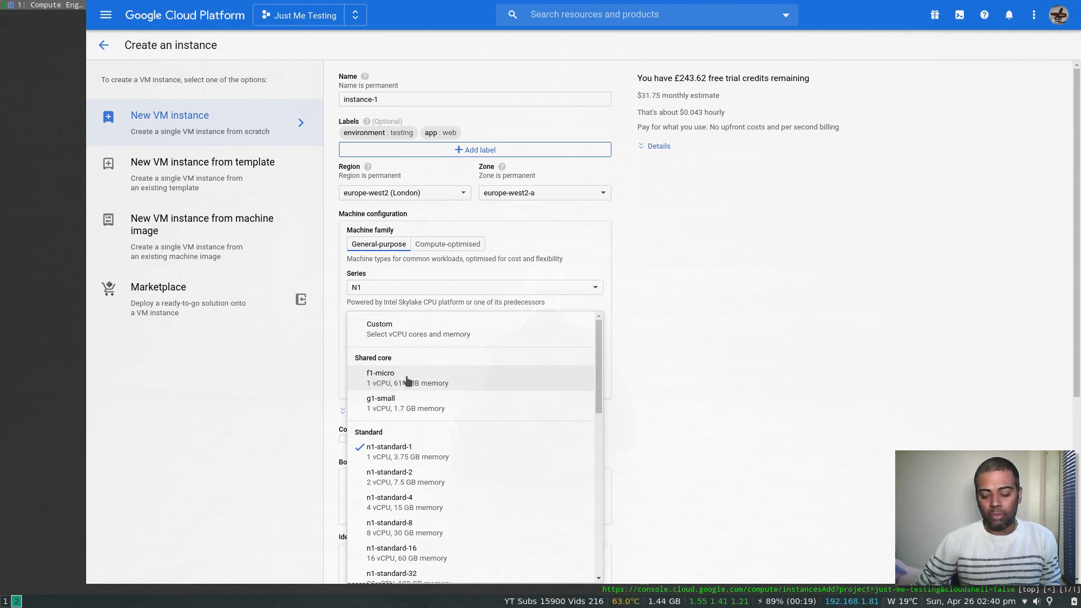
left_click(458, 383)
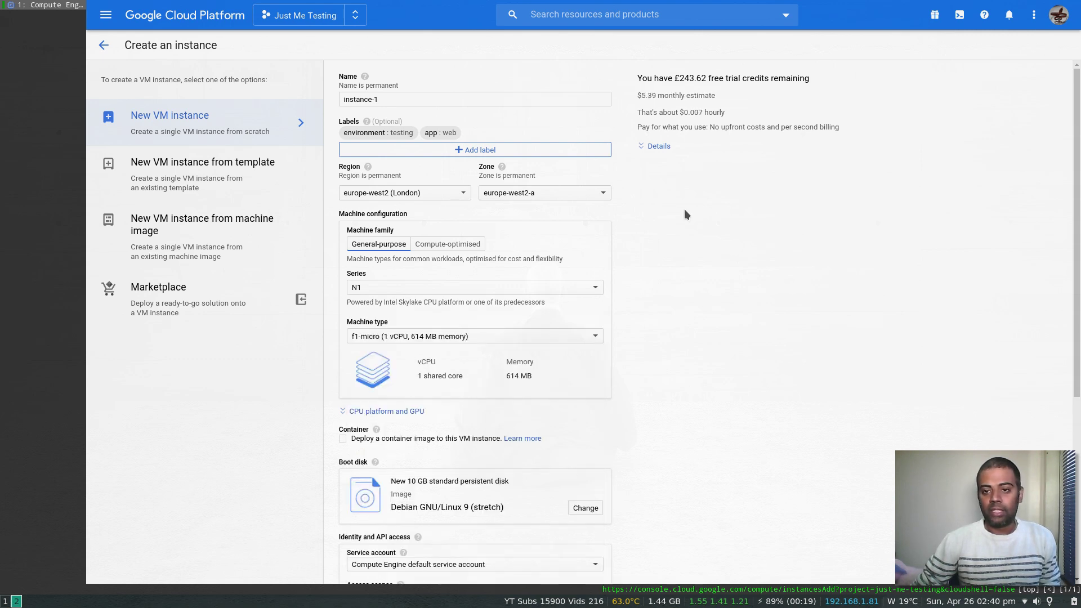
- Expand the cost details and examine the vCPU and memory, persistent disk, sustained-use discount and total monthly amounts
scroll(630, 313, "down", 1)
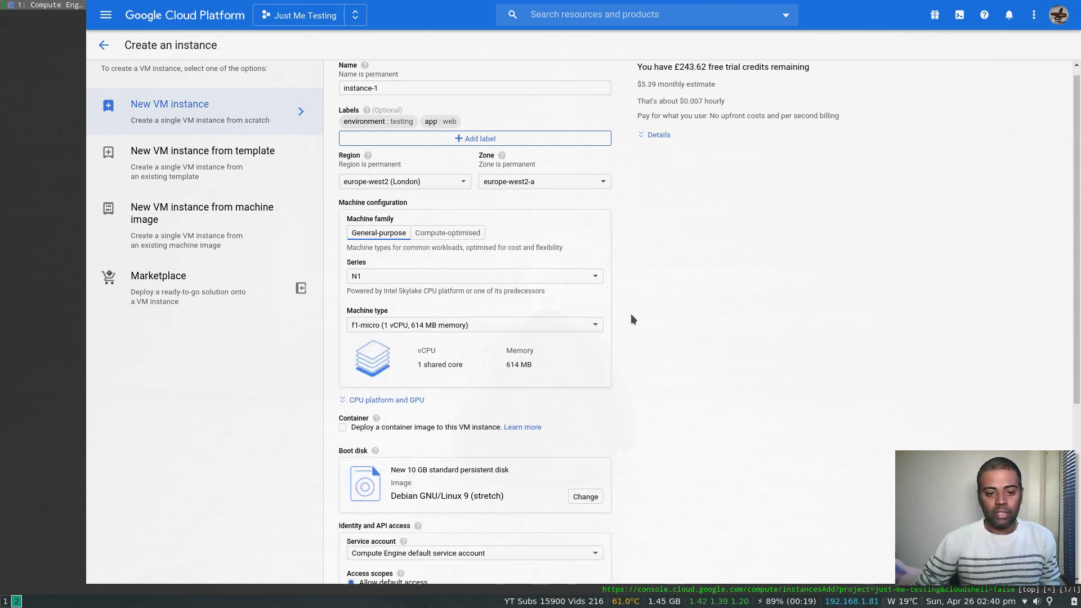
left_click(662, 113)
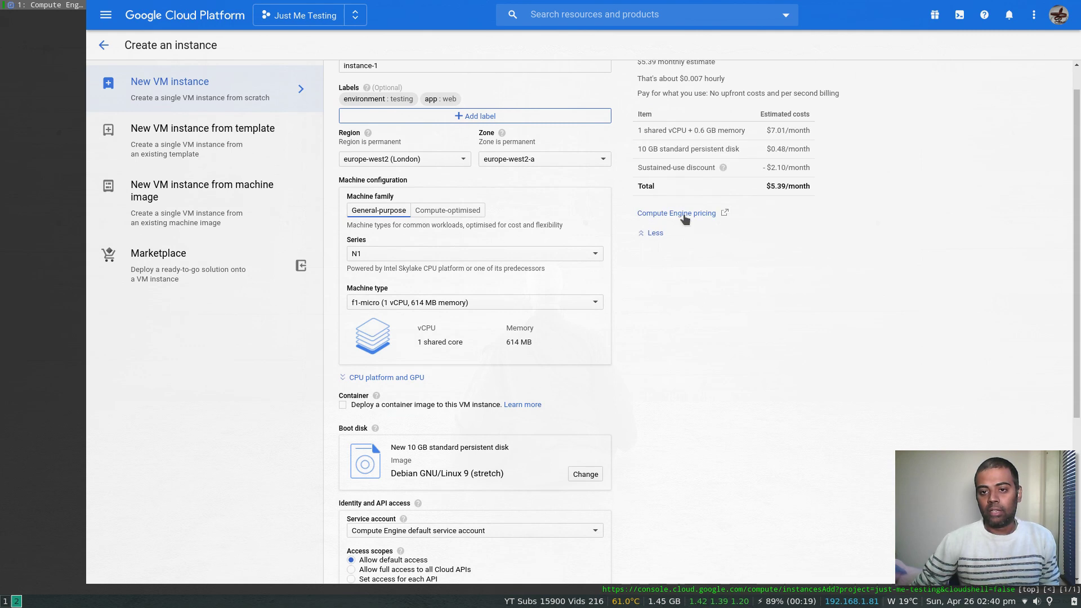
scroll(700, 242, "up", 1)
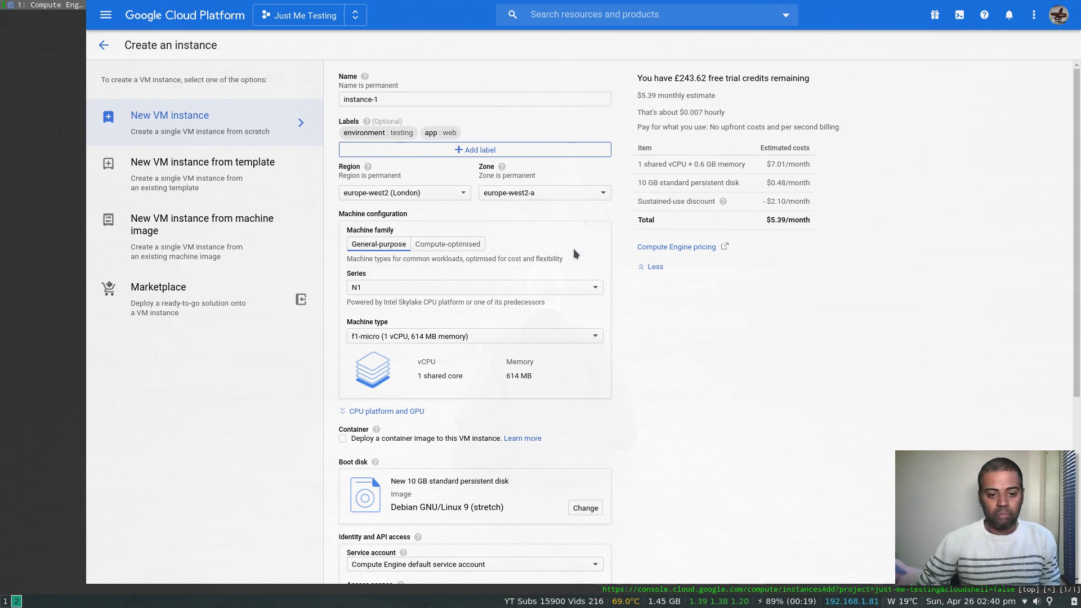
left_click_drag(645, 184, 743, 186)
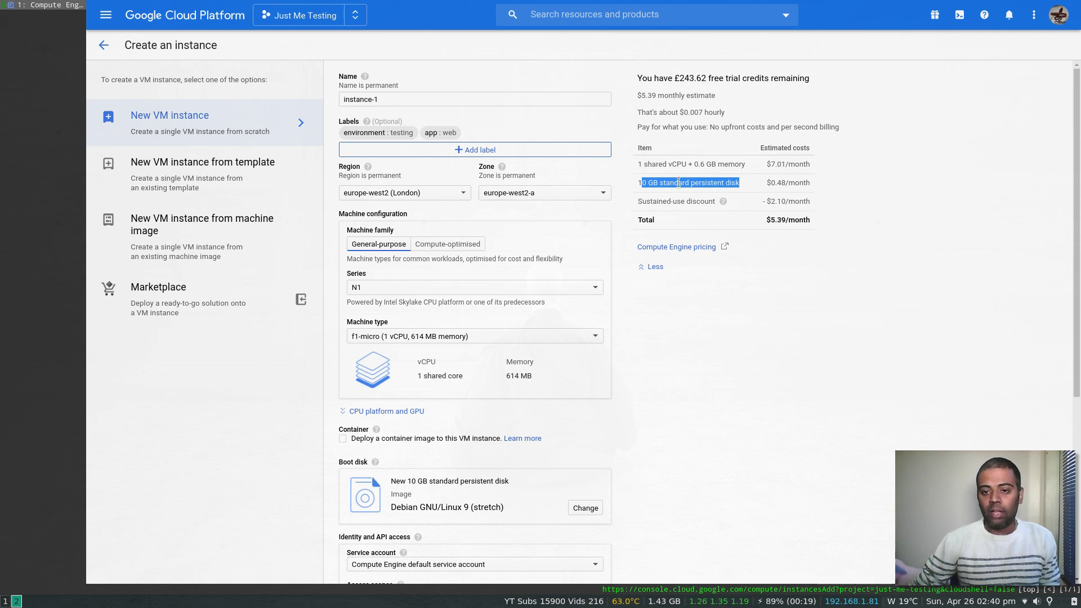
left_click_drag(641, 164, 733, 164)
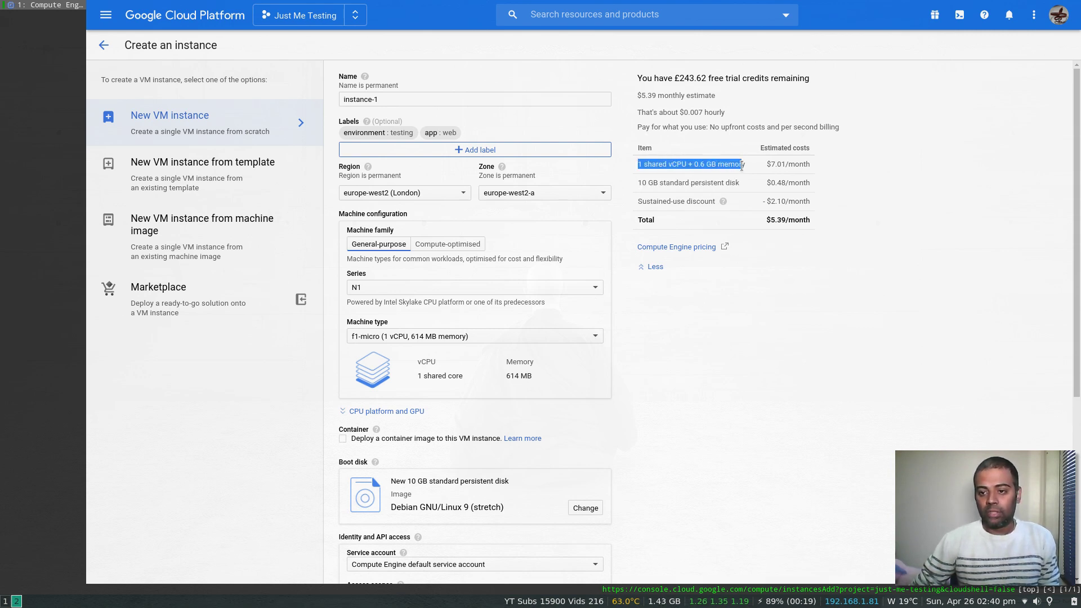
left_click_drag(642, 201, 713, 201)
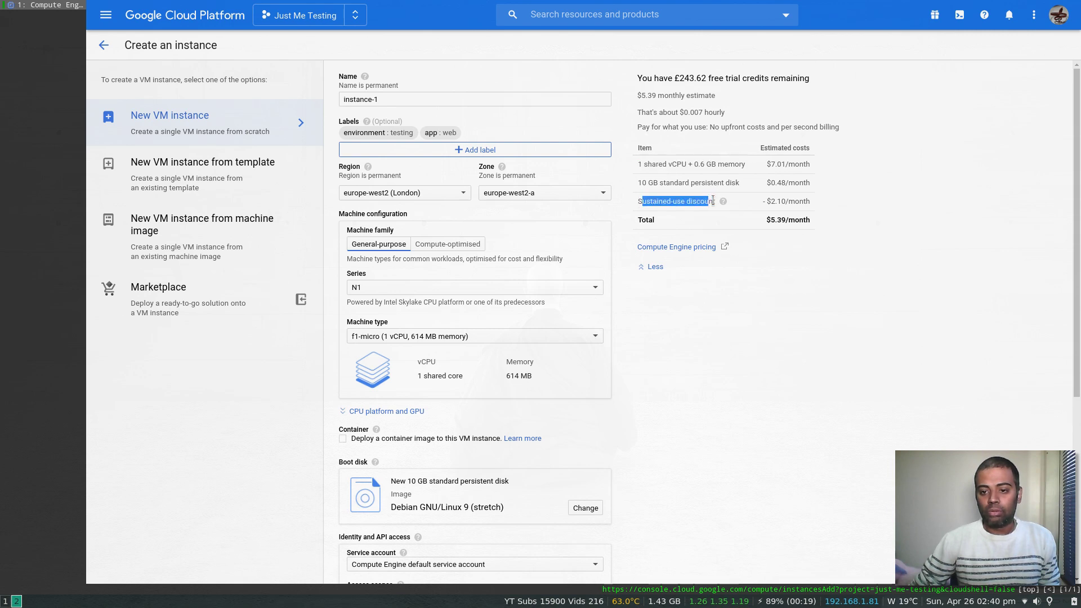
left_click(730, 290)
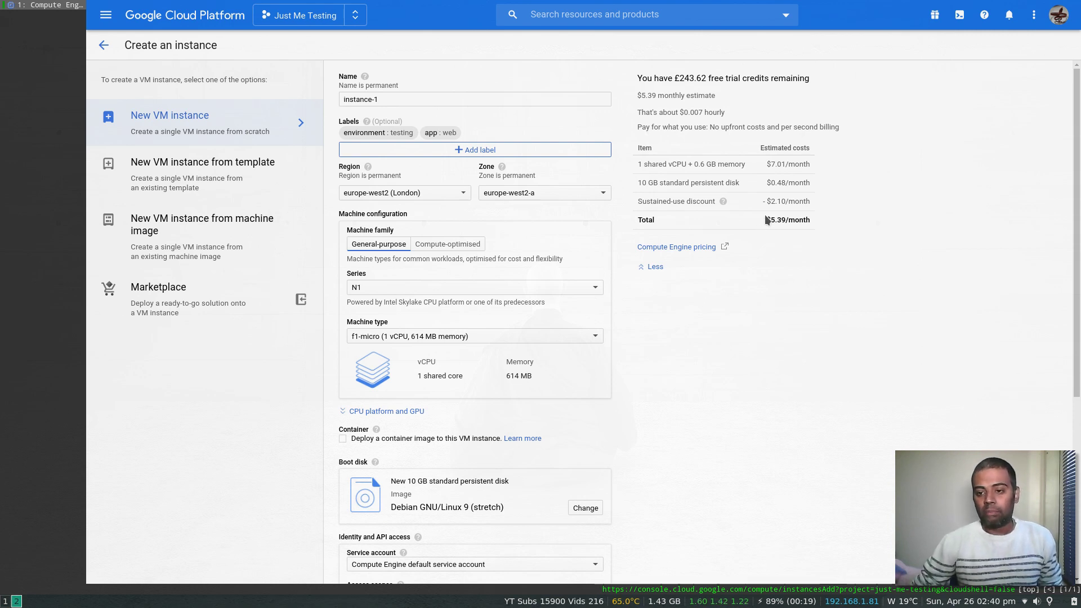
left_click_drag(771, 220, 786, 221)
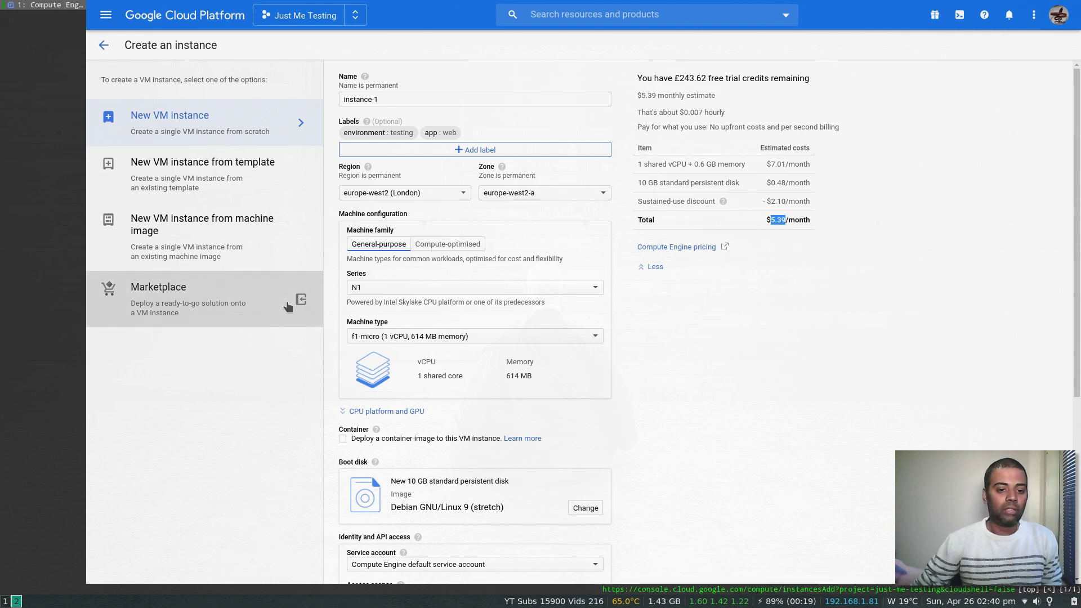
- Try the n1-standard-96 machine type (96 vCPU, 360 GB memory) to compare its cost, and go back to f1-micro
left_click(422, 336)
scroll(441, 434, "down", 3)
scroll(441, 434, "down", 3)
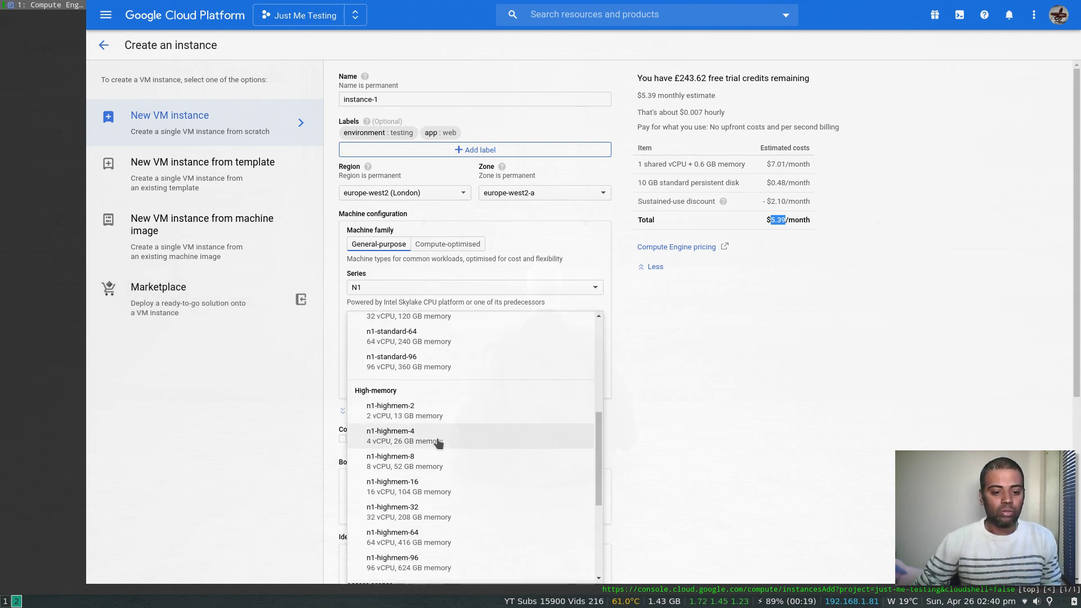
left_click(392, 361)
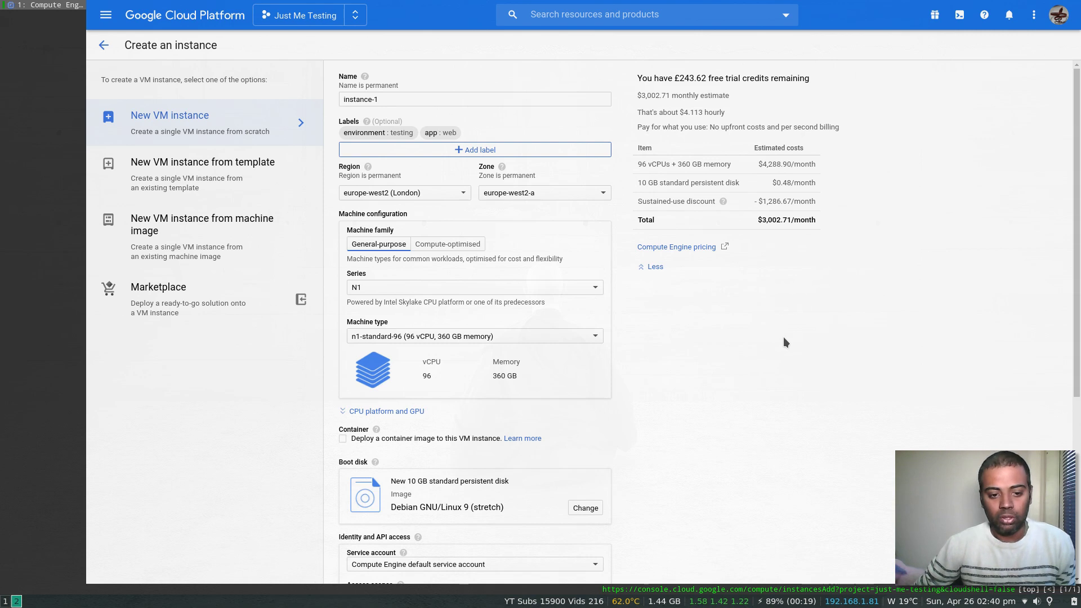
left_click(445, 336)
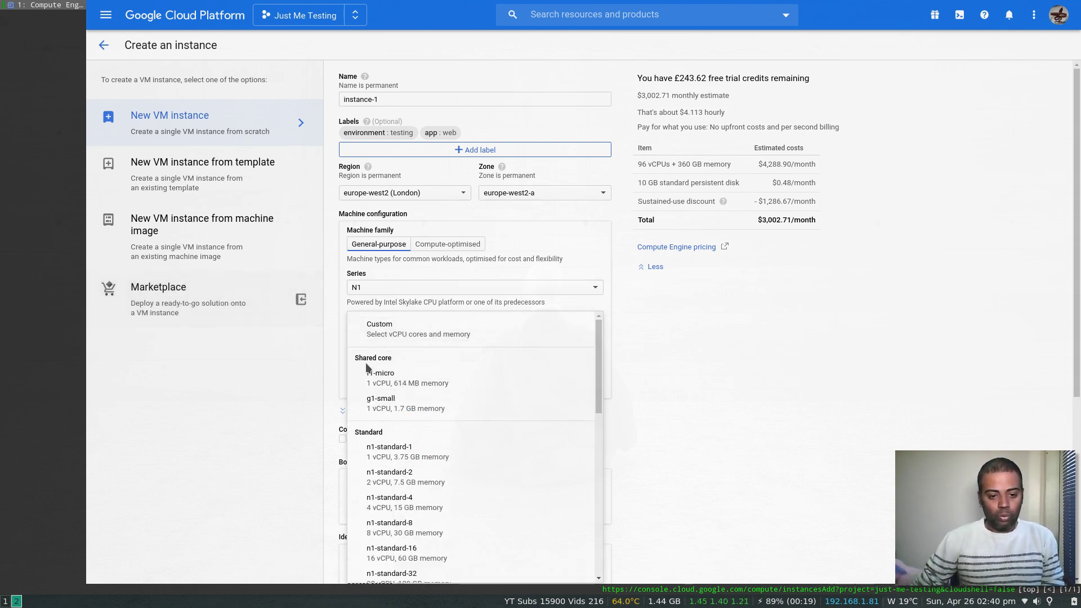
left_click(447, 376)
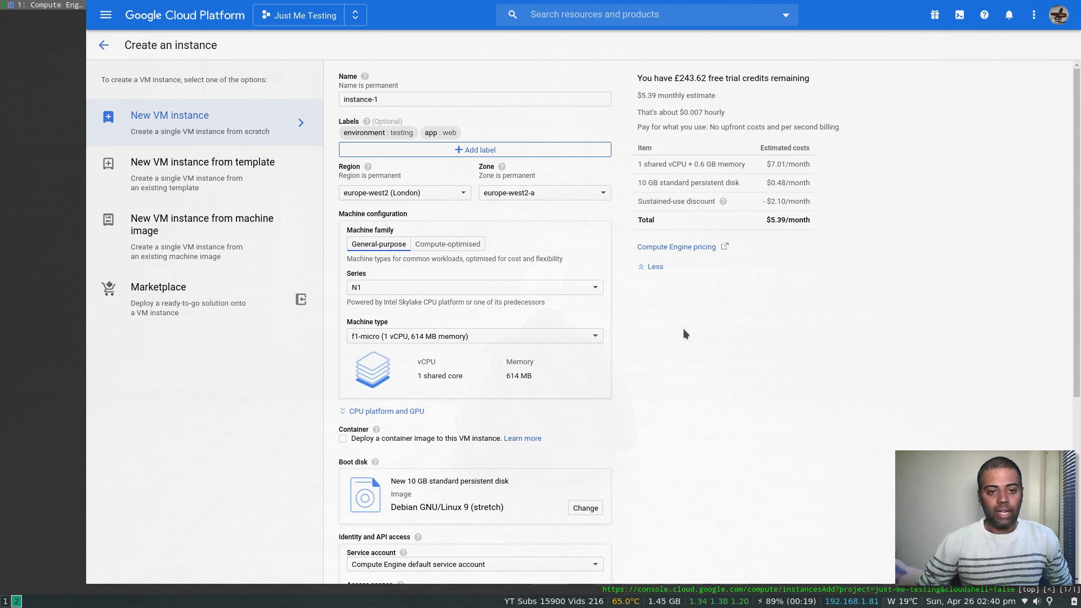
- Review the instance name and the boot disk section, and examine the monthly cost of the 10 GB standard persistent disk
triple_click(333, 100)
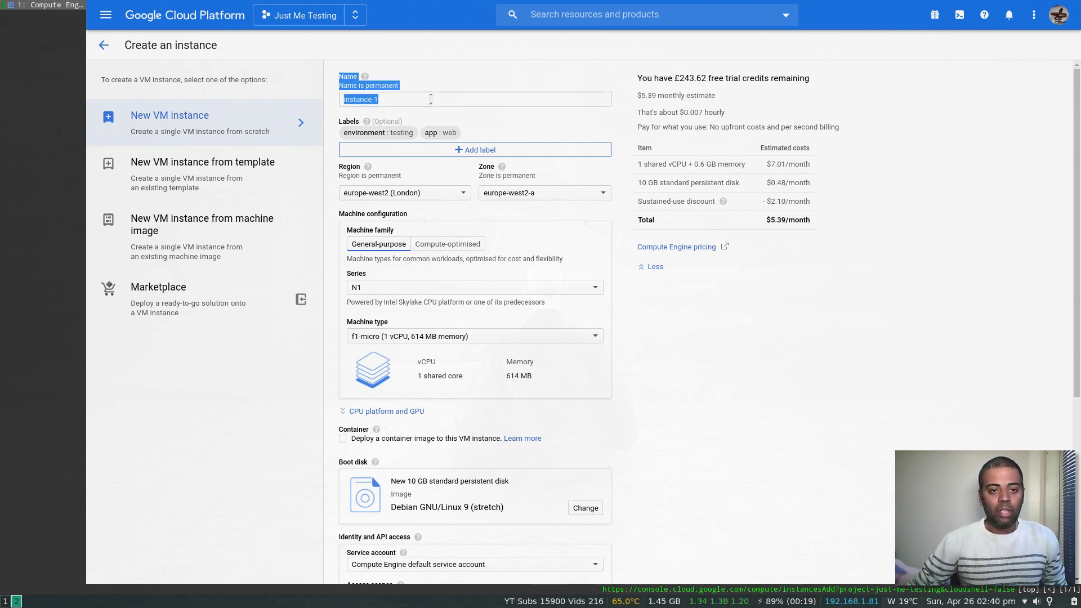
left_click(428, 99)
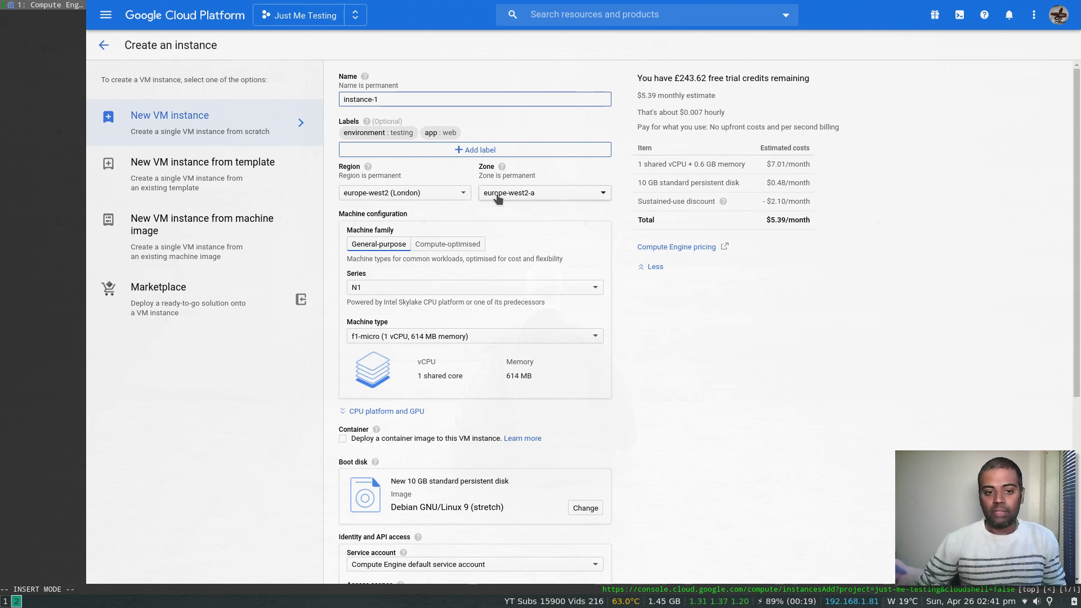
scroll(631, 304, "down", 1)
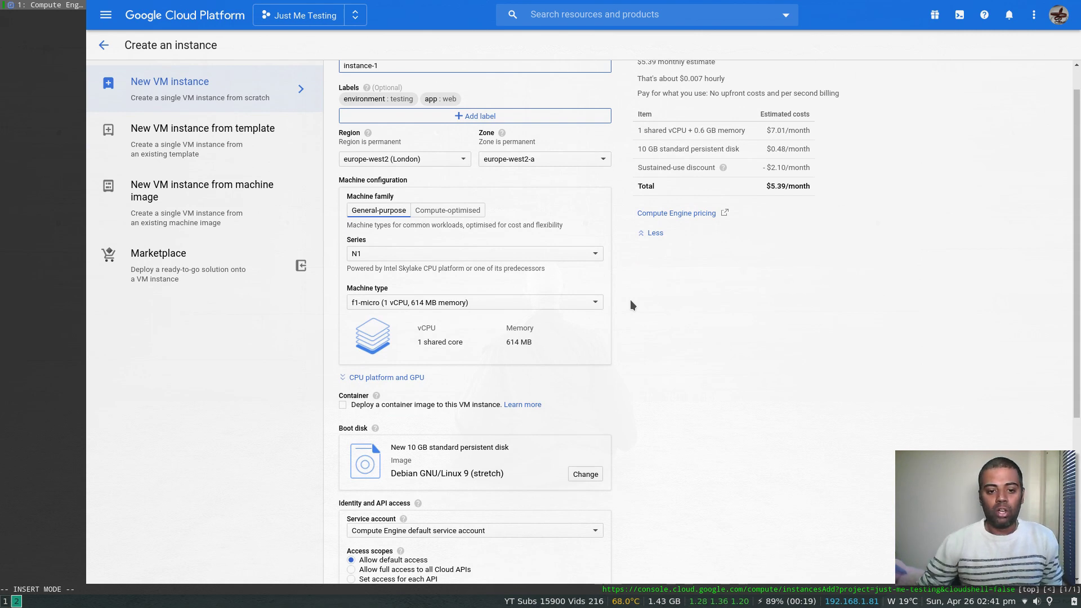
scroll(619, 304, "down", 4)
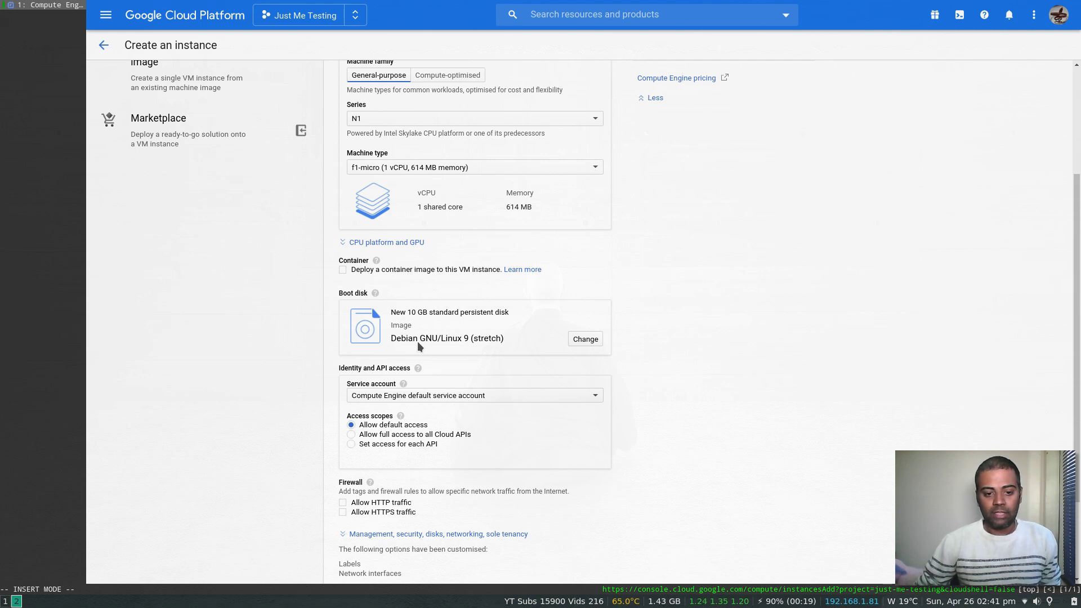
scroll(736, 260, "up", 3)
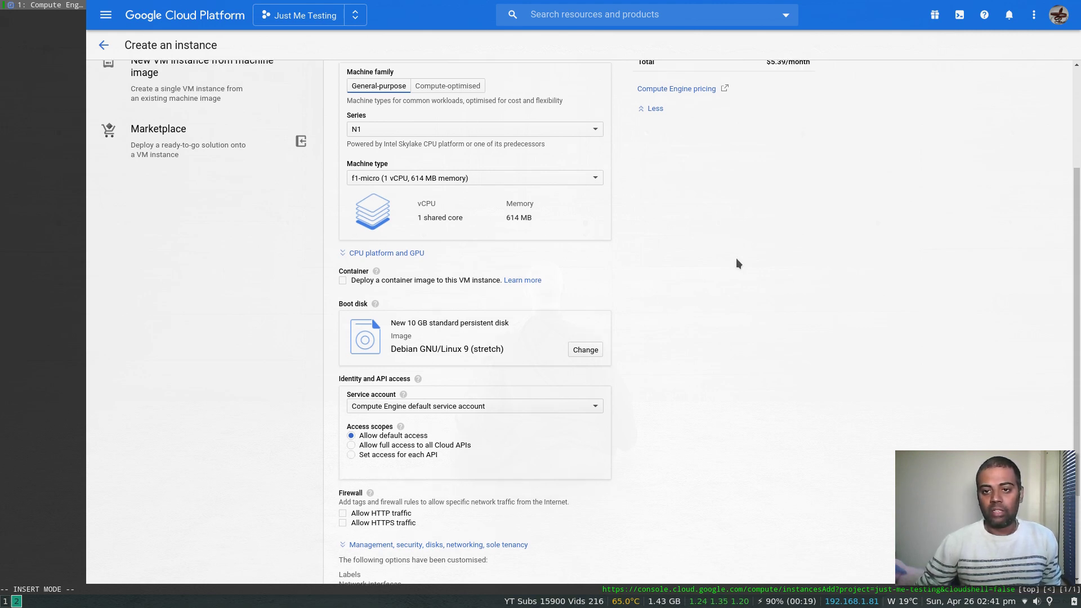
left_click_drag(639, 149, 739, 148)
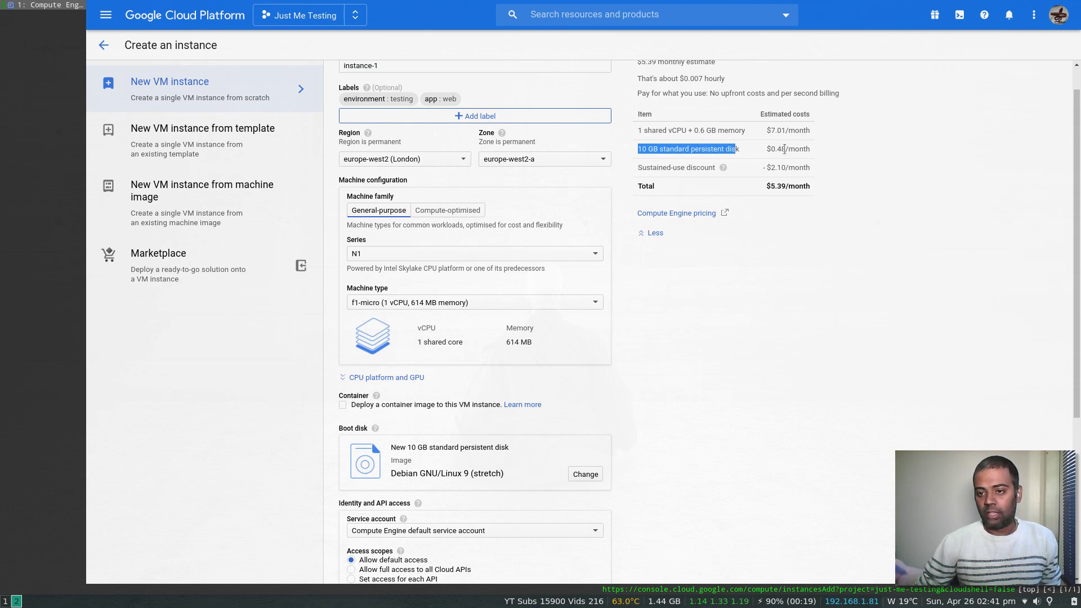
left_click(780, 150)
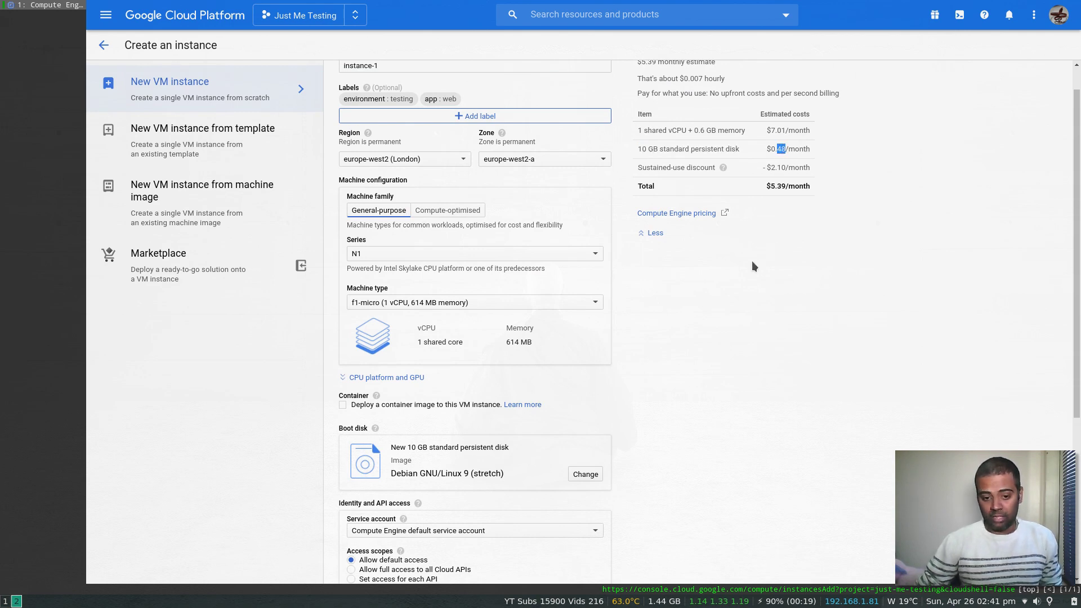
- Open the boot disk settings for changing and review the available snapshots and existing disks
scroll(675, 309, "down", 1)
left_click(587, 440)
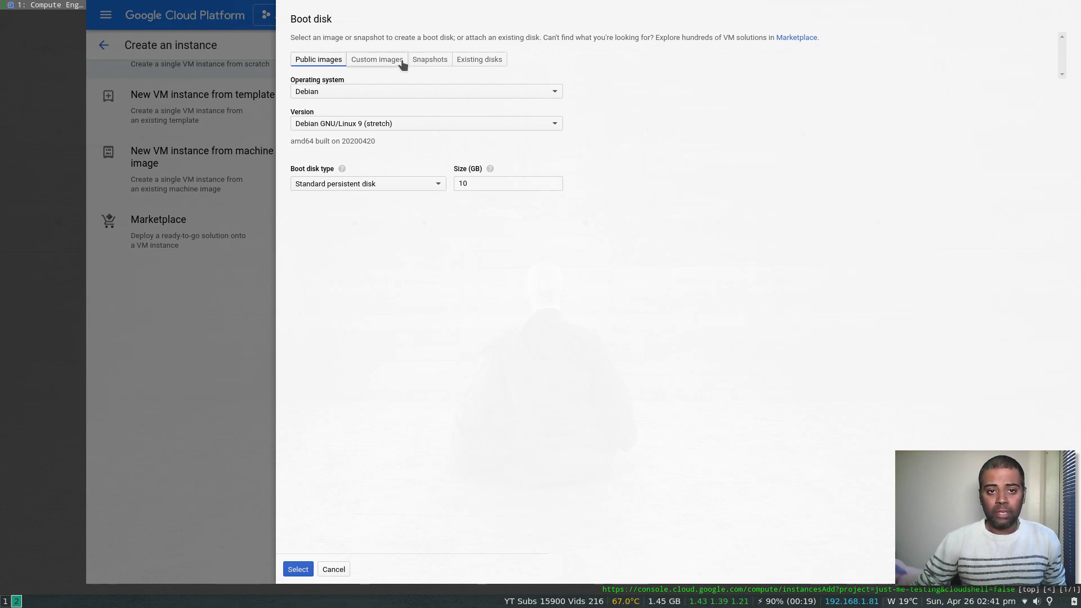
left_click(423, 61)
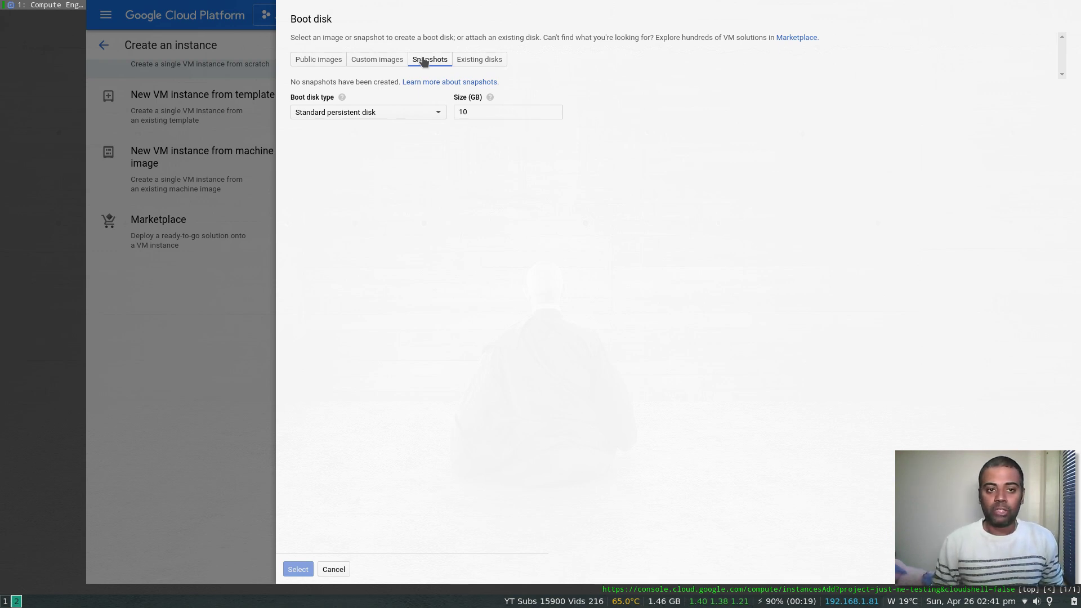
left_click(488, 61)
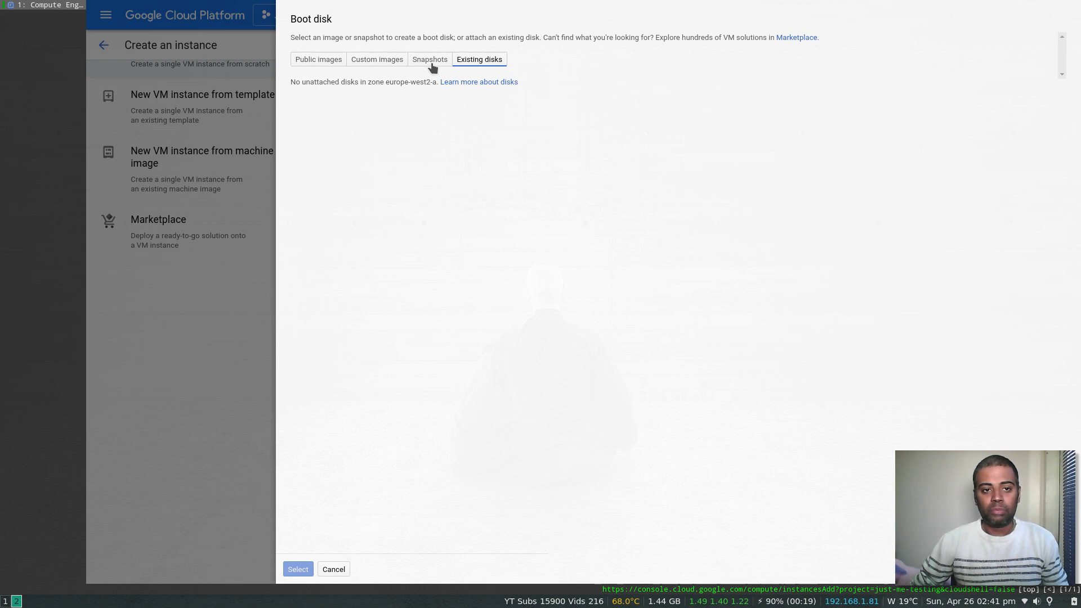
- From the public images, set the boot disk operating system to CentOS and the version to CentOS 7
left_click(317, 62)
left_click(336, 93)
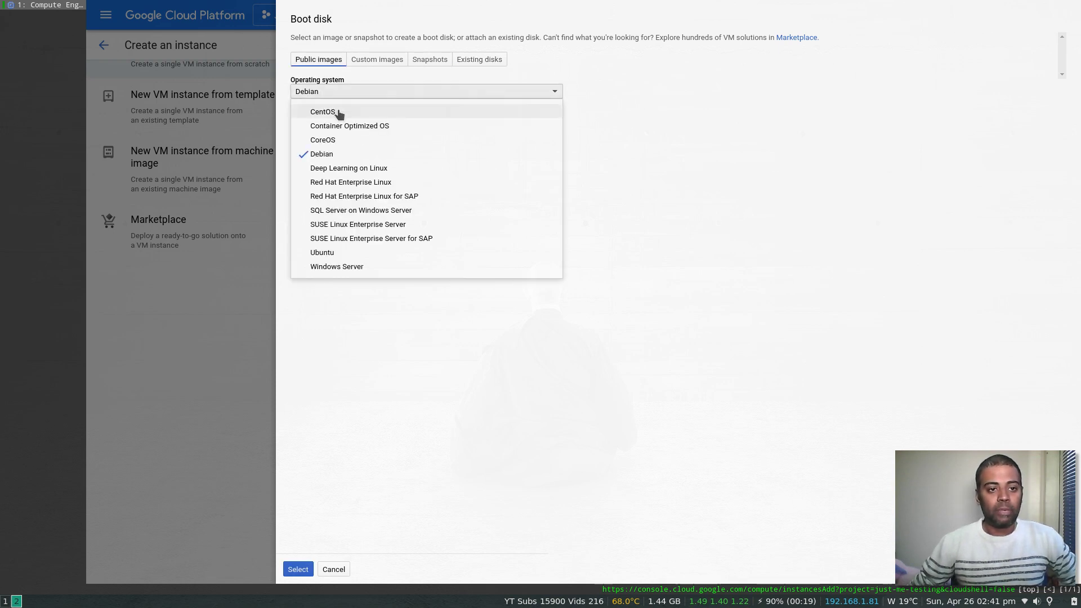
left_click(324, 111)
left_click(406, 125)
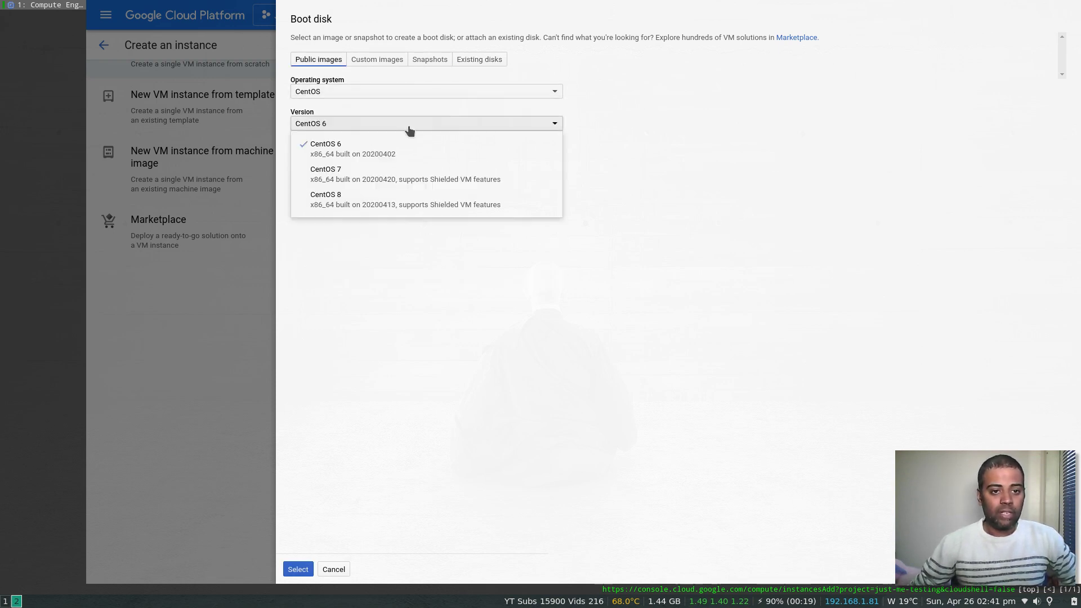
left_click(346, 170)
- Set the boot disk size to 30 GB and its type to SSD persistent disk, and apply it to compare the cost estimate
key("Tab")
key("Tab")
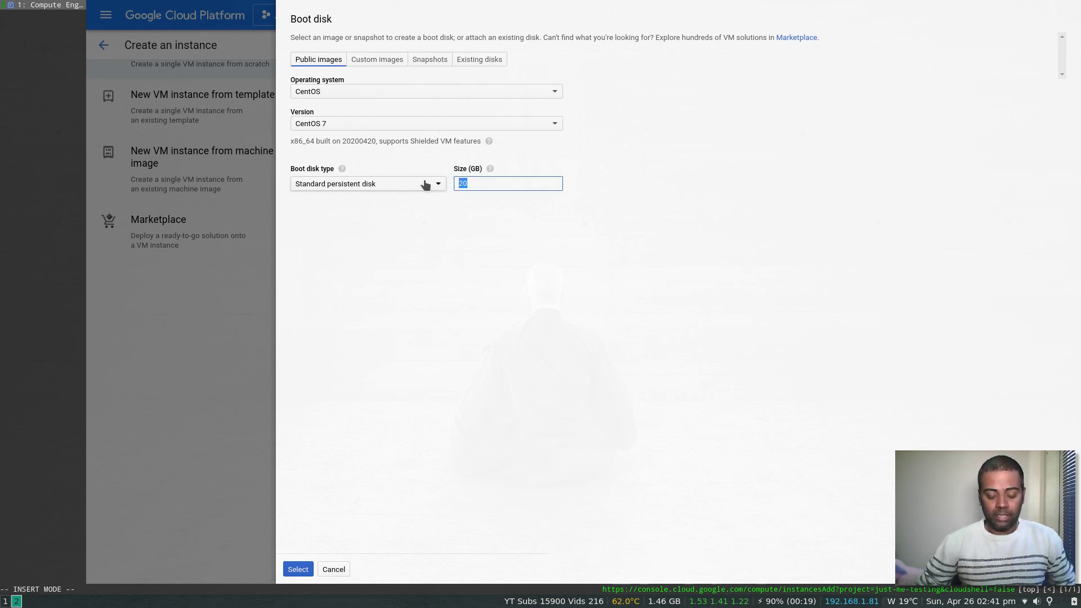
key("Right")
key("BackSpace")
key("BackSpace")
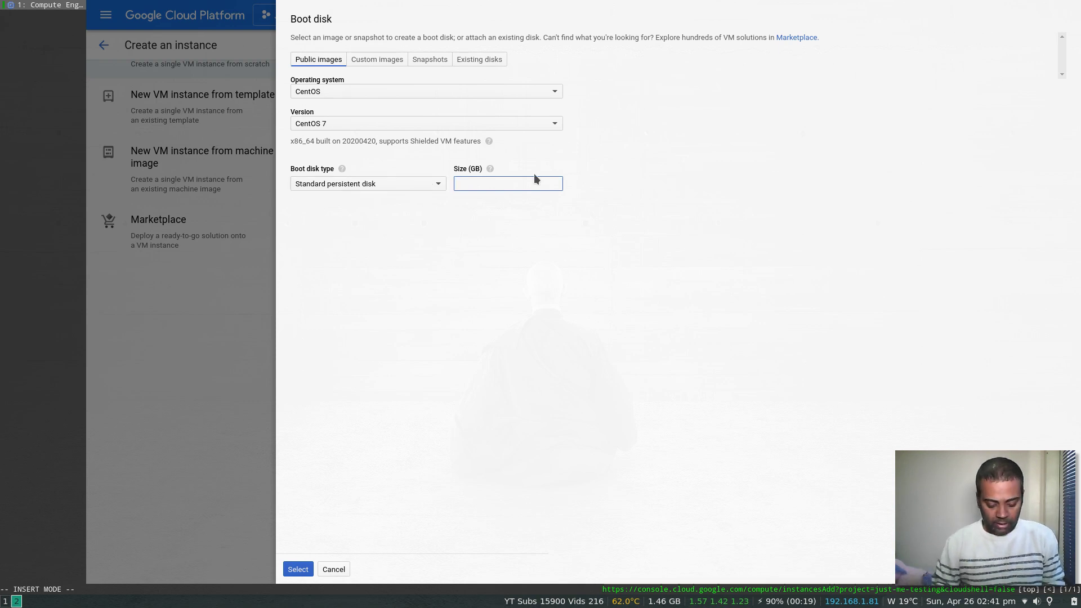
type("30")
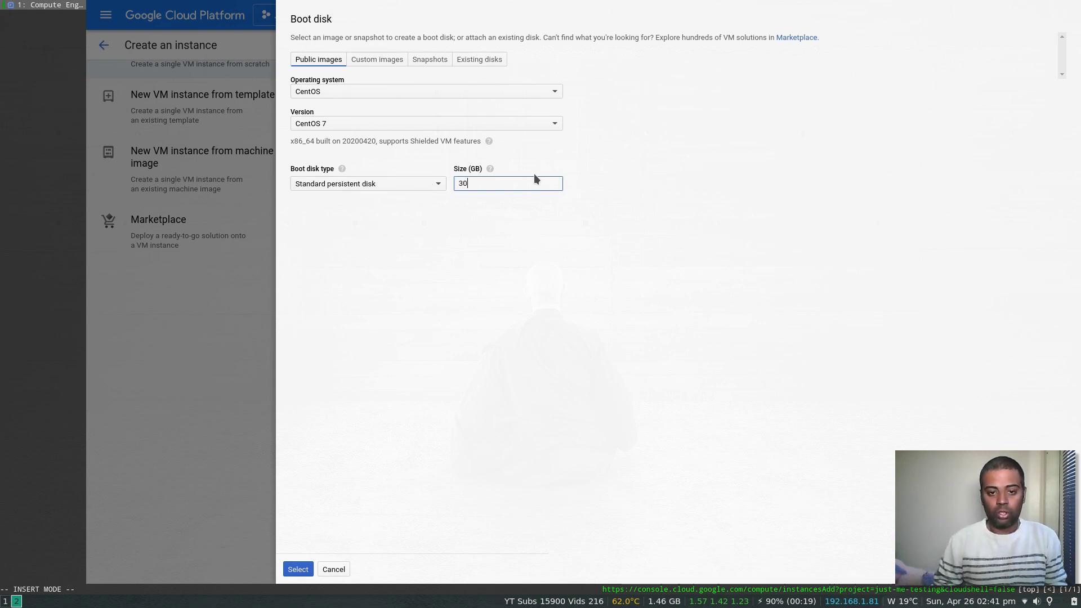
left_click(363, 187)
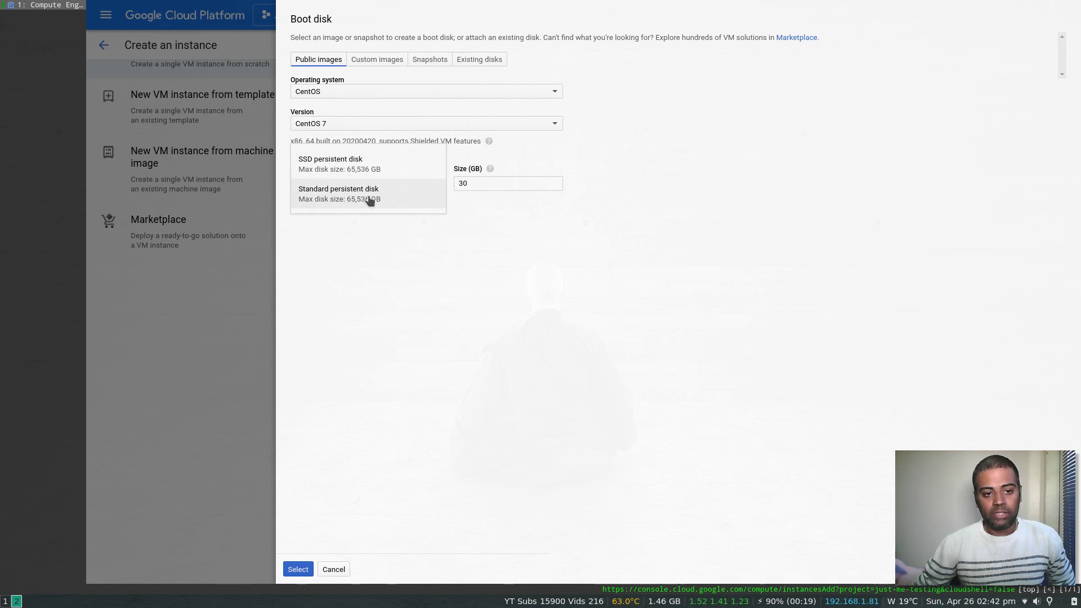
left_click(351, 165)
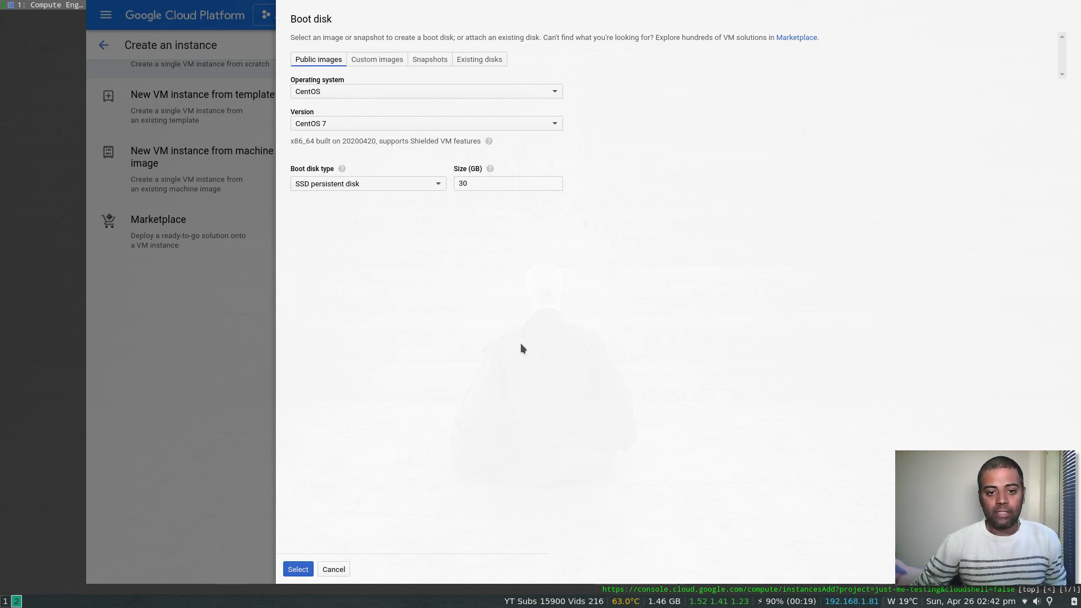
left_click(298, 570)
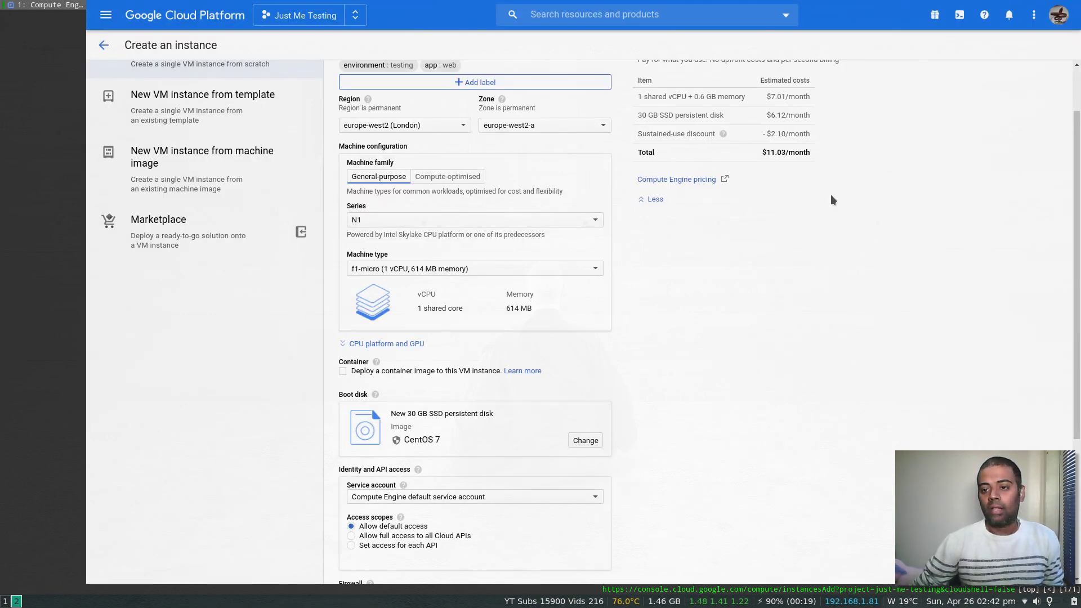
scroll(732, 169, "up", 3)
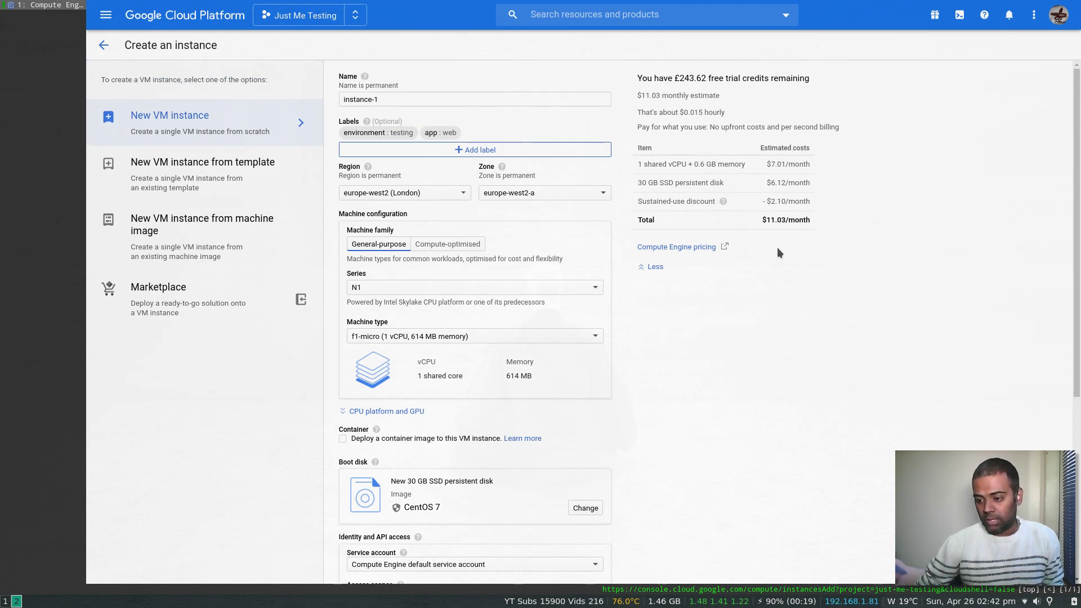
- Reopen the boot disk settings and set the operating system to Debian with version Debian GNU/Linux 9 (stretch)
scroll(619, 293, "down", 3)
scroll(506, 338, "down", 3)
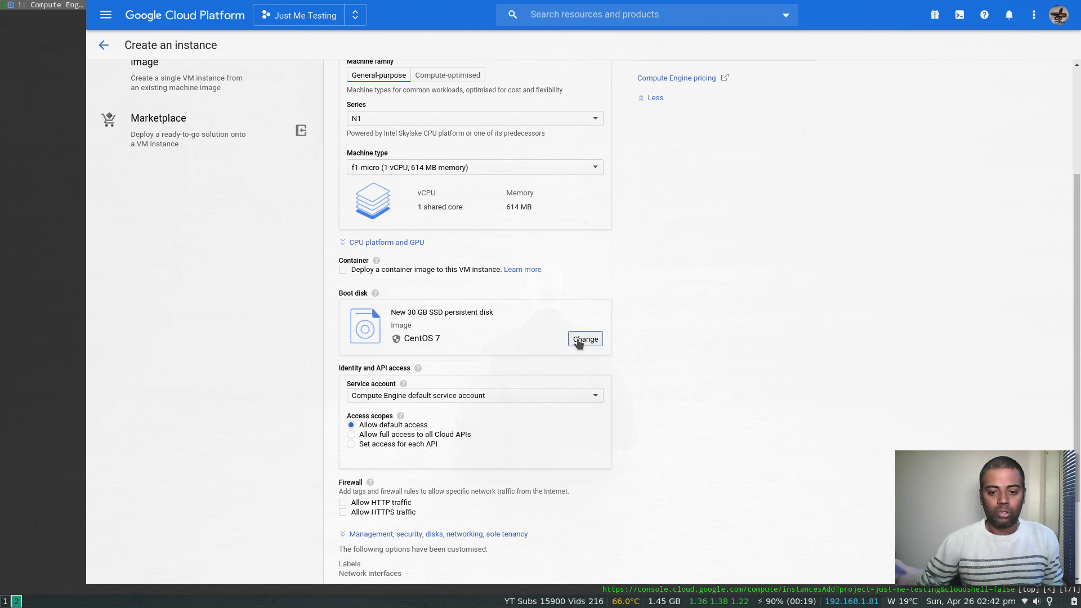
left_click(584, 340)
left_click(344, 95)
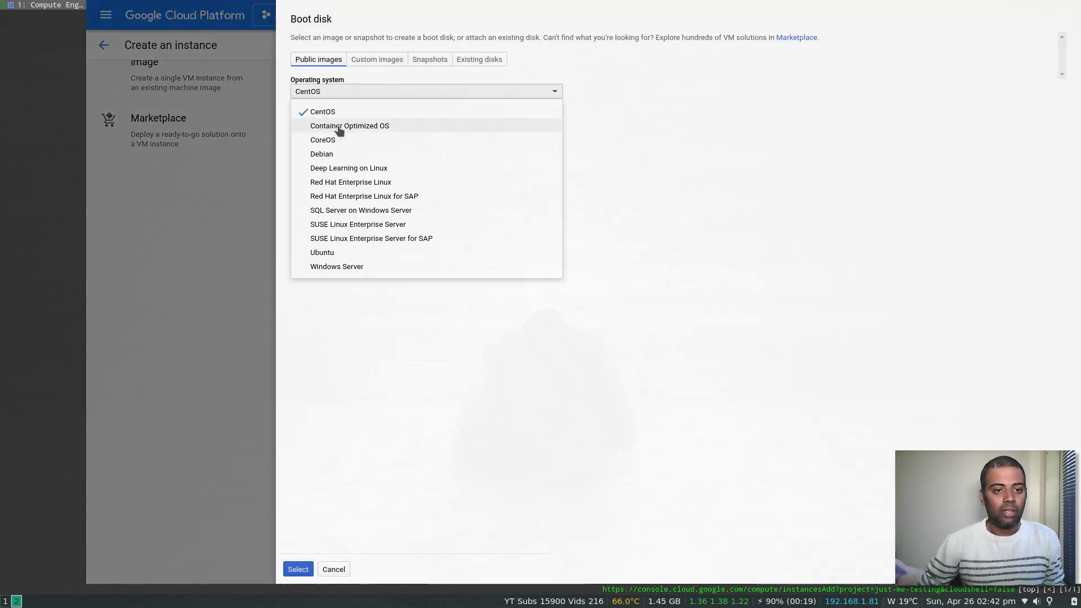
left_click(333, 153)
left_click(355, 123)
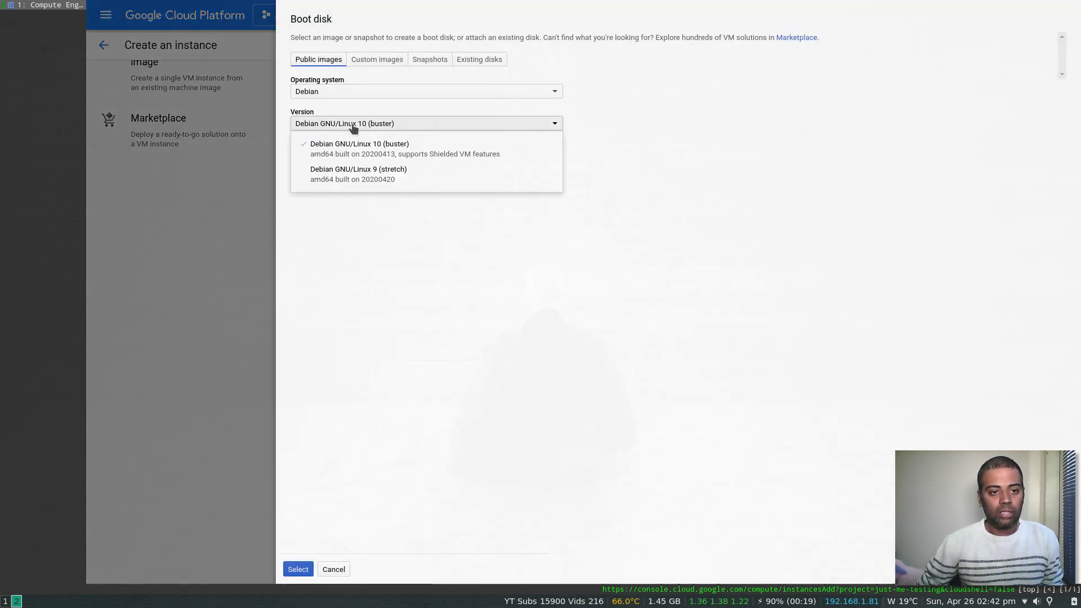
left_click(355, 168)
- Set the boot disk to a 10 GB Standard persistent disk, apply it and check the estimated monthly total
key("Tab")
key("Tab")
type("10")
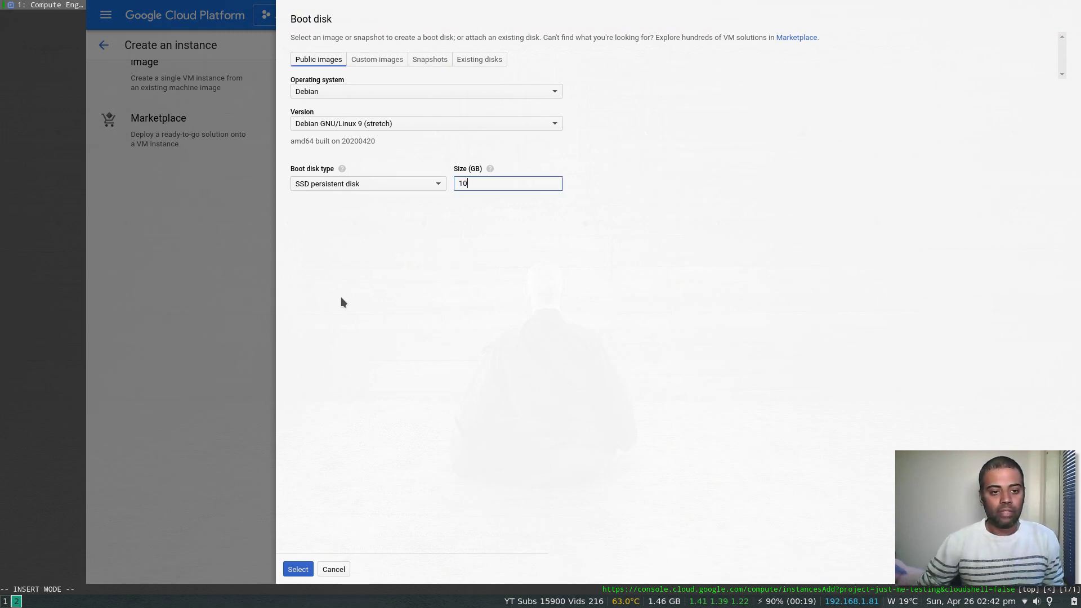
left_click(361, 183)
left_click(341, 219)
left_click(311, 570)
scroll(667, 177, "up", 2)
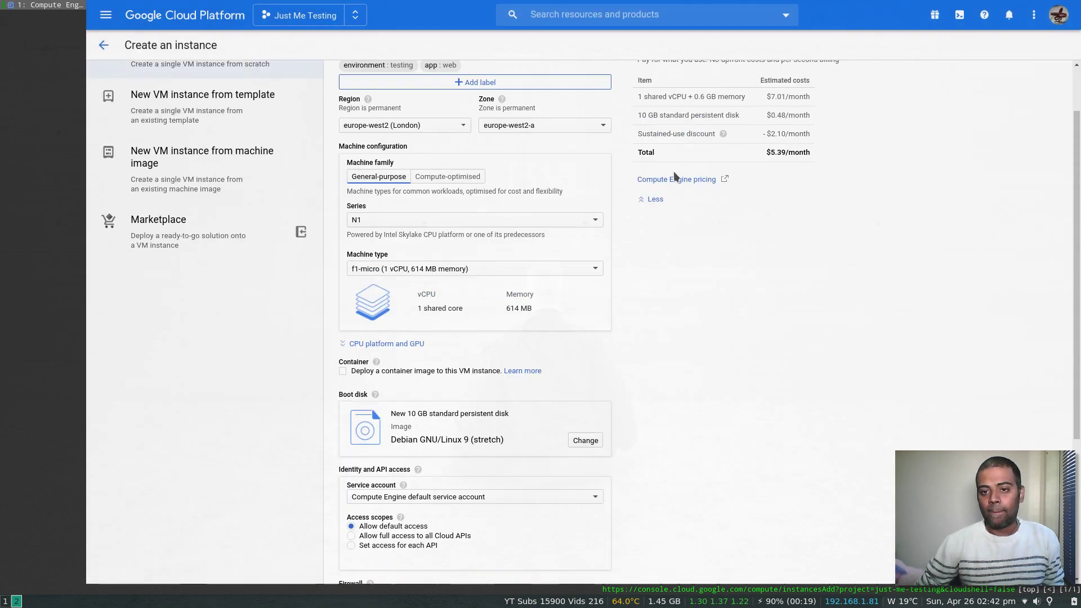
scroll(673, 172, "up", 1)
left_click_drag(767, 186, 814, 188)
left_click(793, 290)
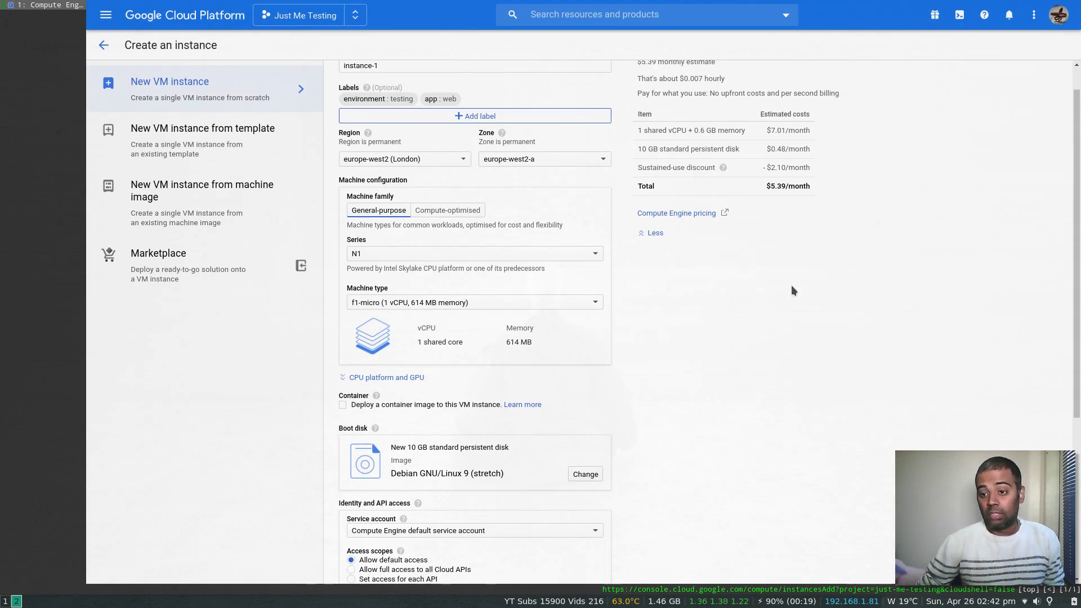
- Expand the advanced instance options and review the Management, Security, Disks, Networking and Sole Tenancy settings
scroll(674, 338, "down", 2)
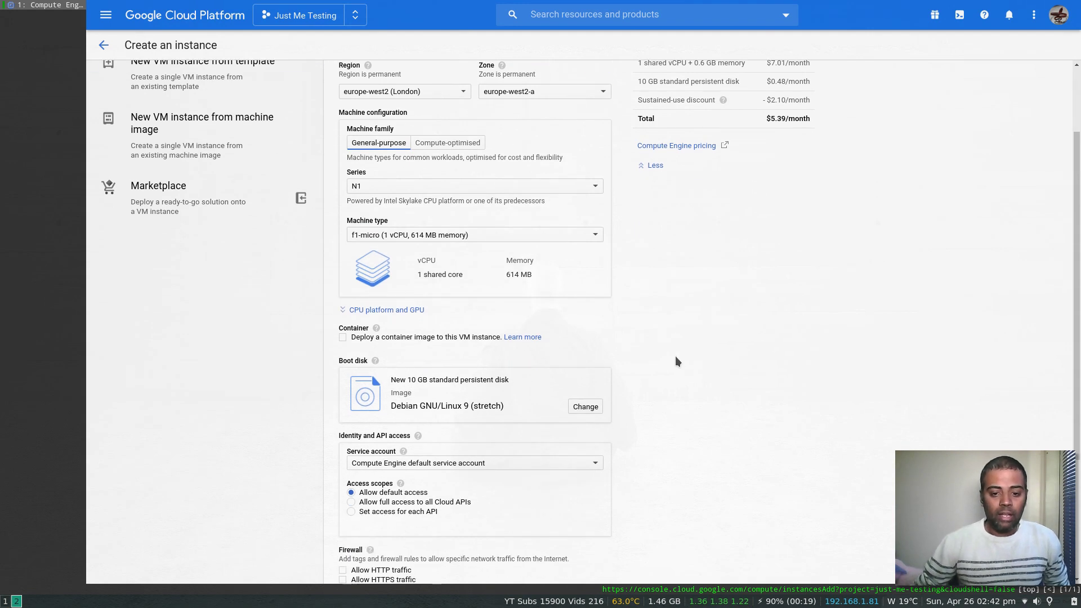
scroll(686, 353, "down", 5)
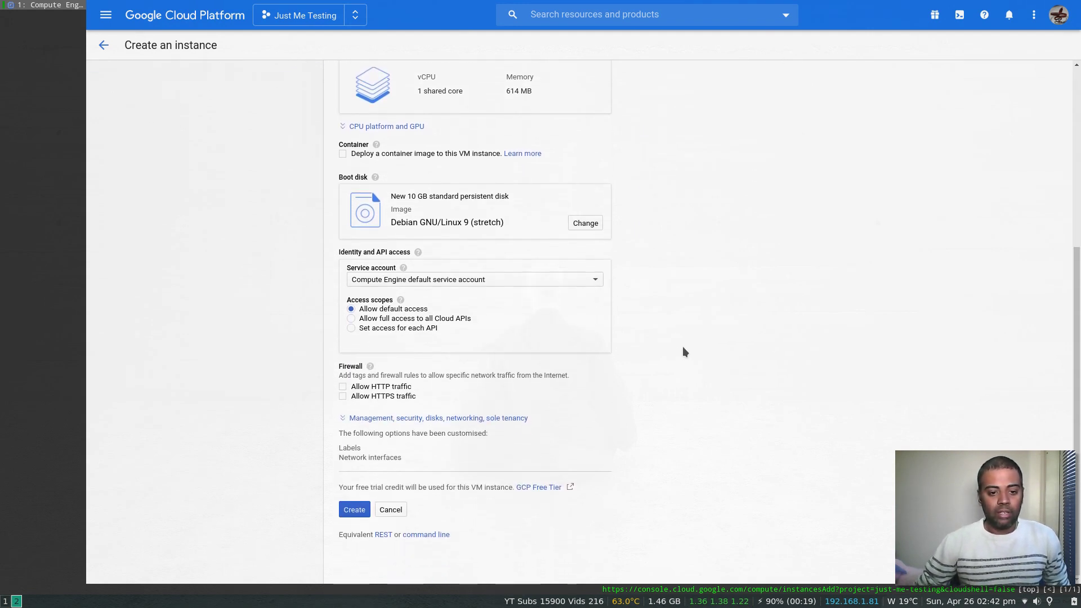
left_click(349, 420)
scroll(307, 357, "down", 5)
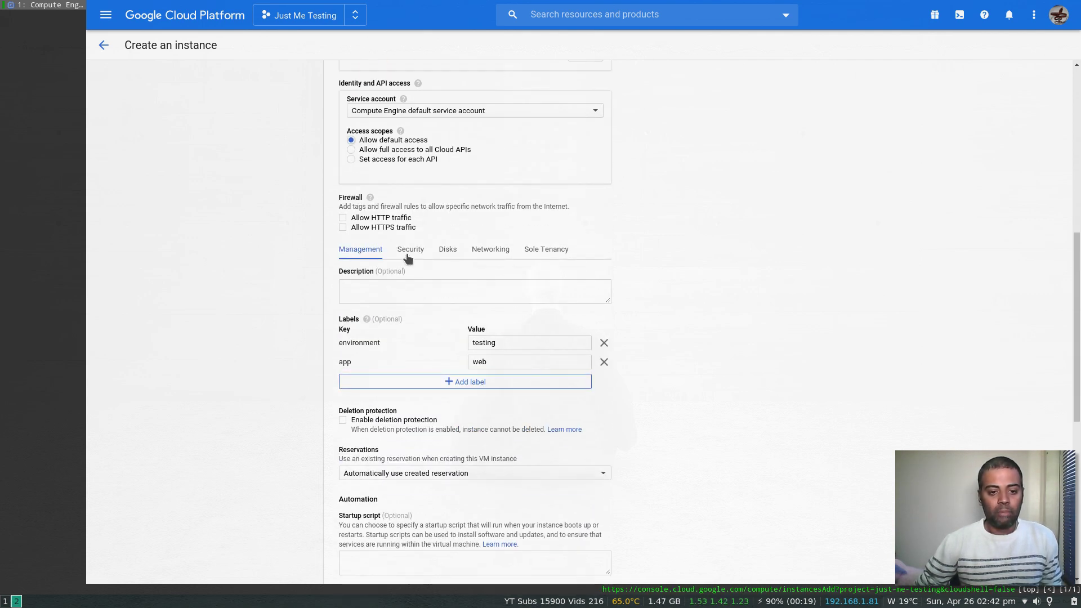
left_click(409, 250)
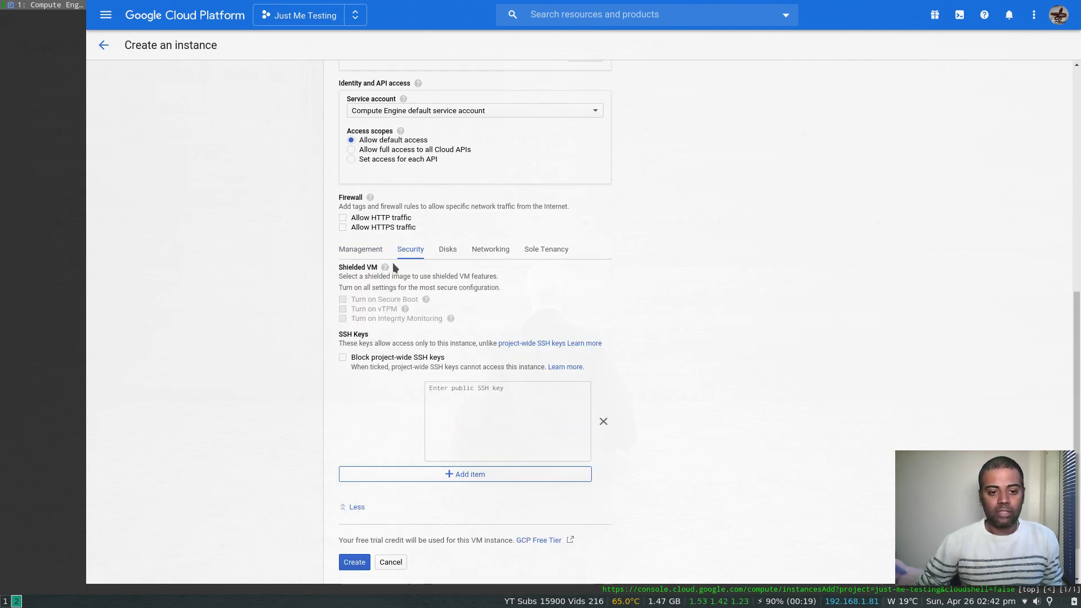
left_click(445, 251)
left_click(482, 250)
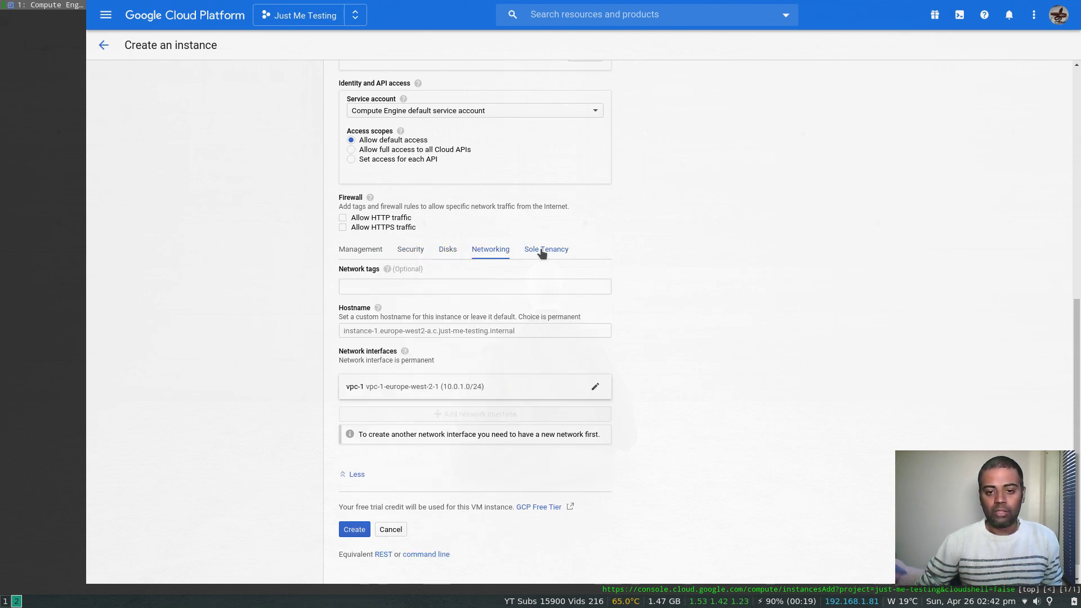
left_click(541, 251)
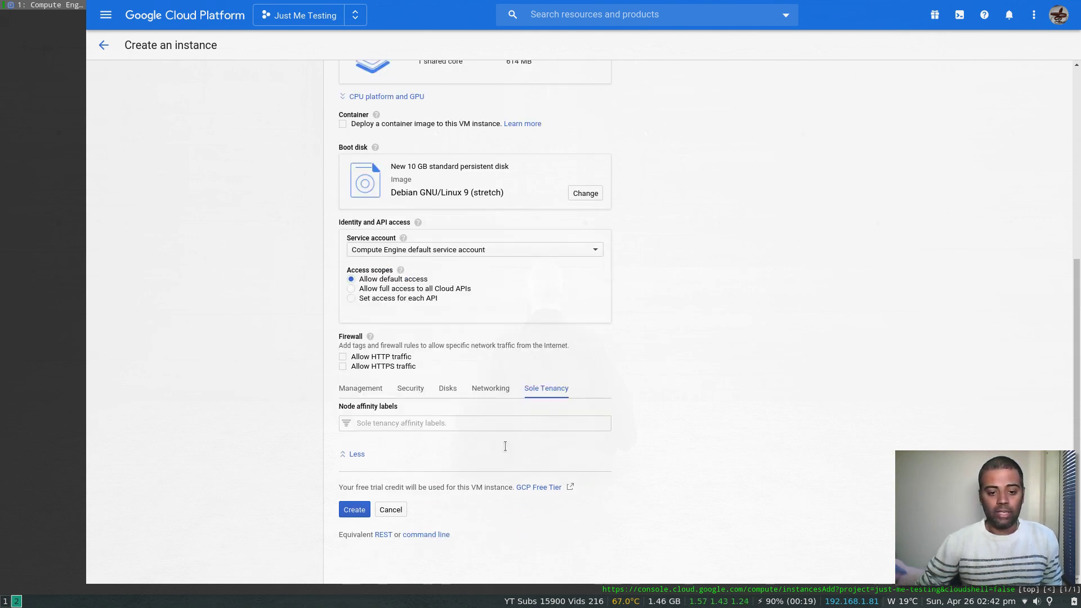
- Try adding the network tag web in the instance's networking settings, and remove the tag again
left_click(492, 390)
scroll(708, 361, "down", 1)
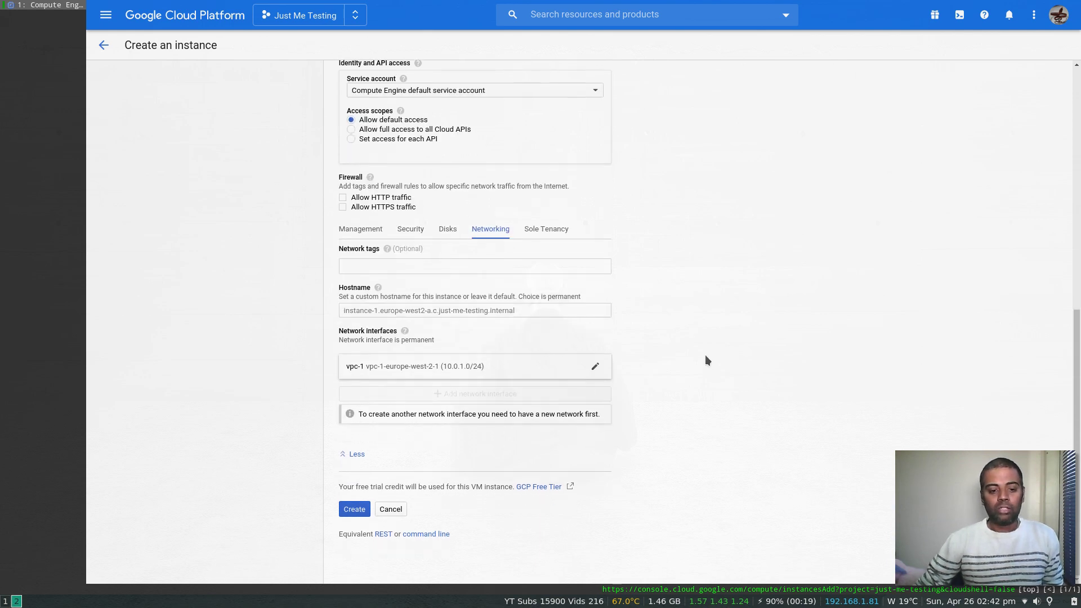
left_click(358, 263)
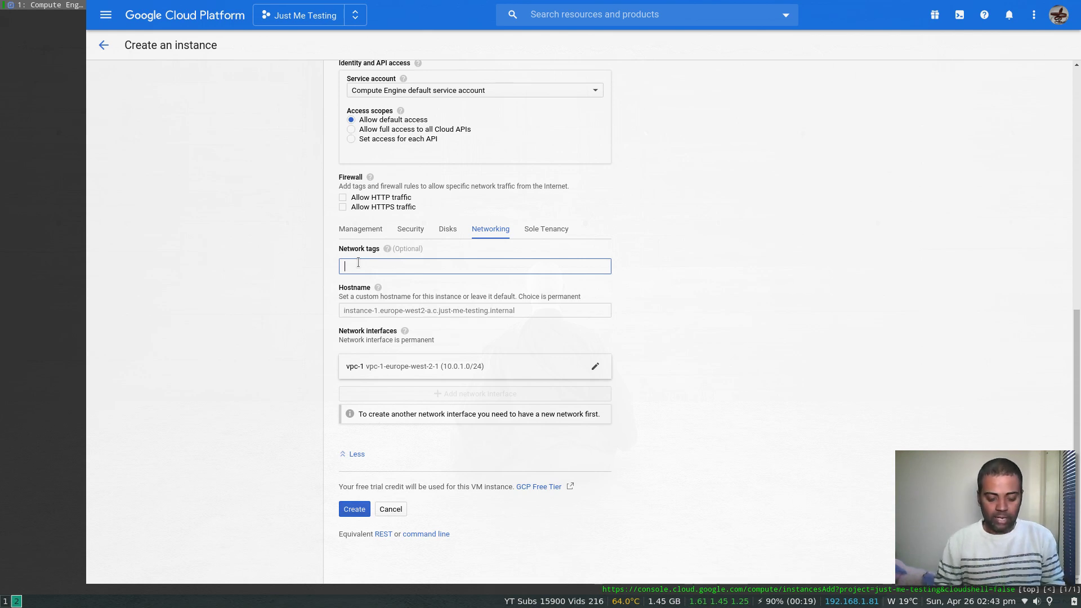
type("web")
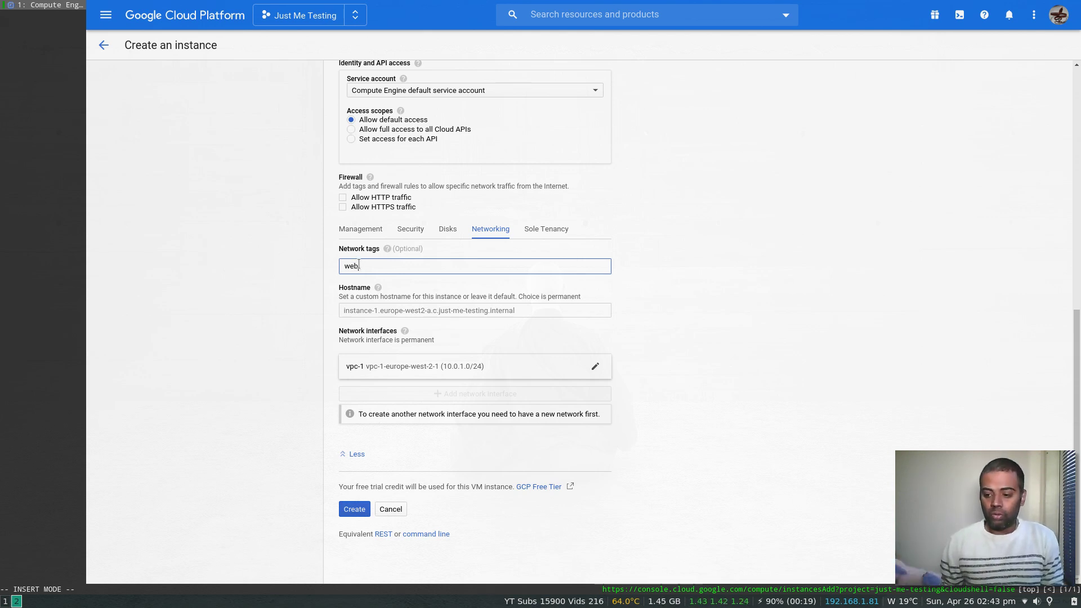
key("Escape")
left_click(336, 270)
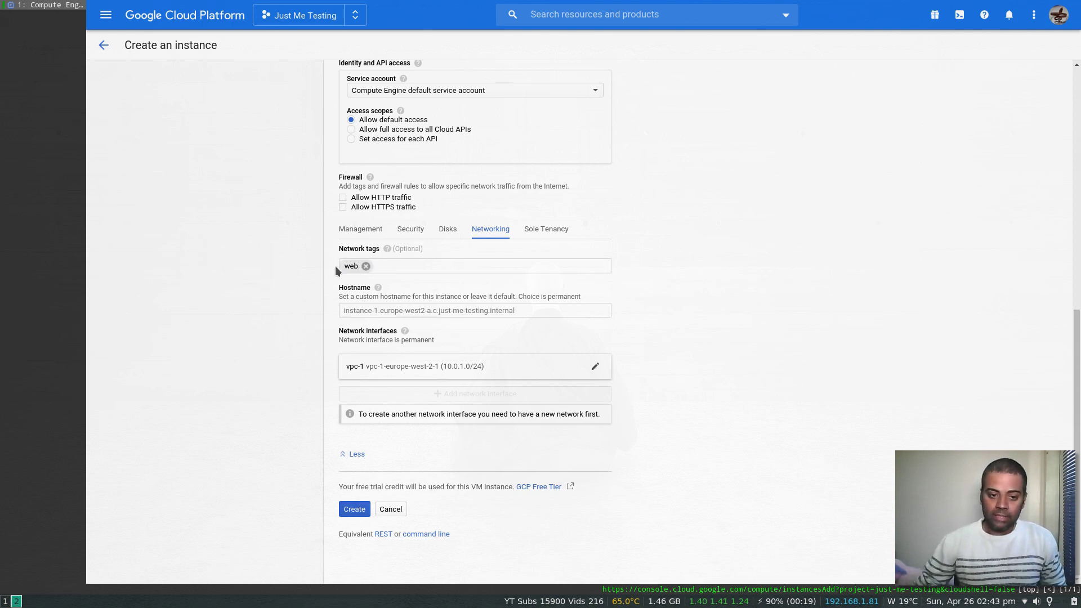
left_click(366, 266)
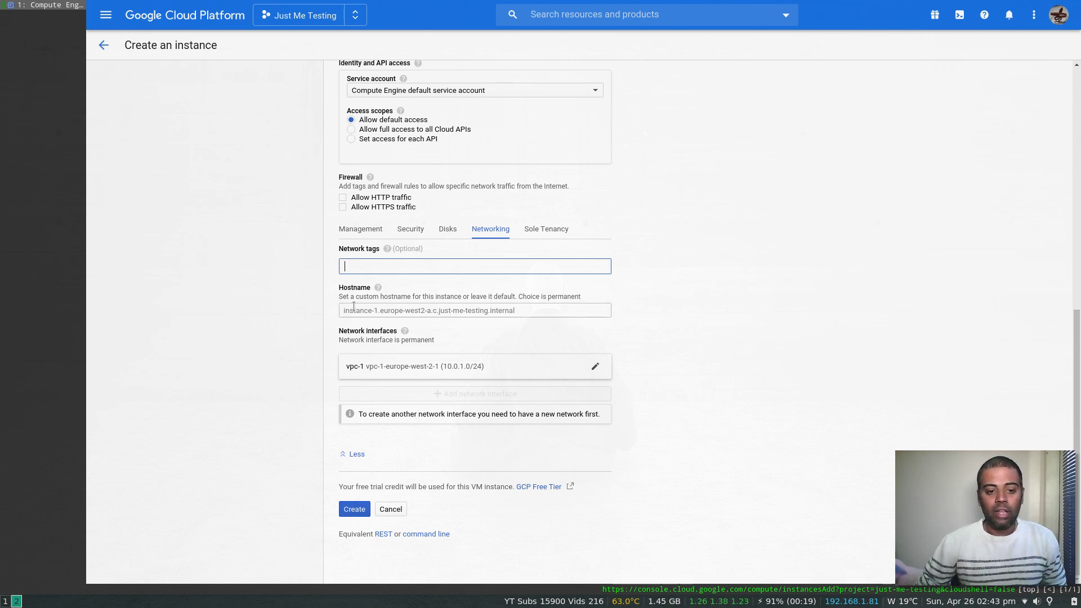
- Check the hostname field, and expand the vpc-1 network interface to review its available networks and subnetworks
left_click(503, 312)
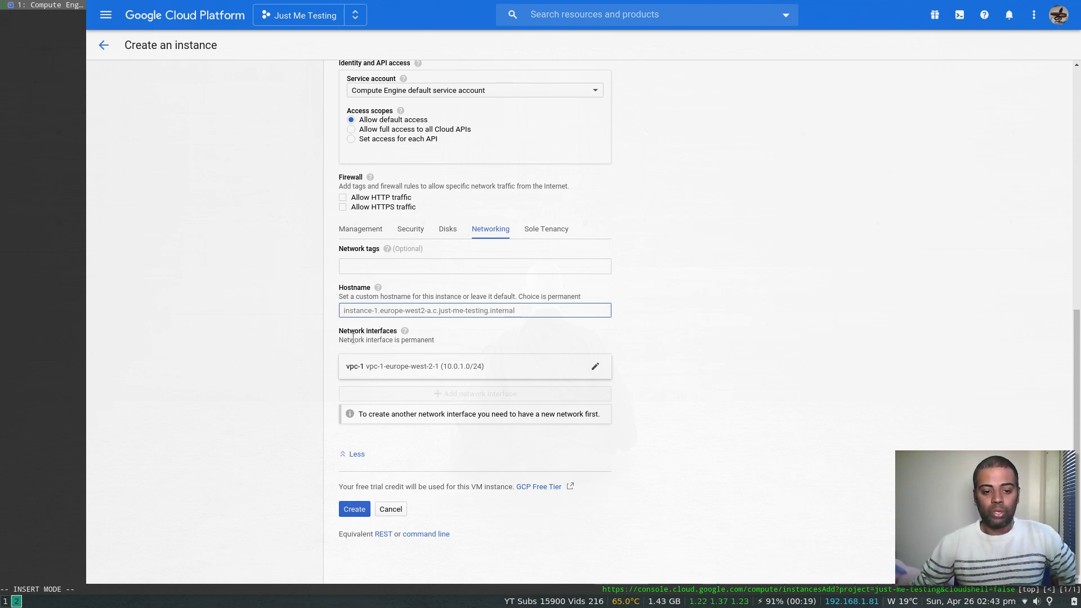
left_click(386, 366)
scroll(417, 313, "down", 2)
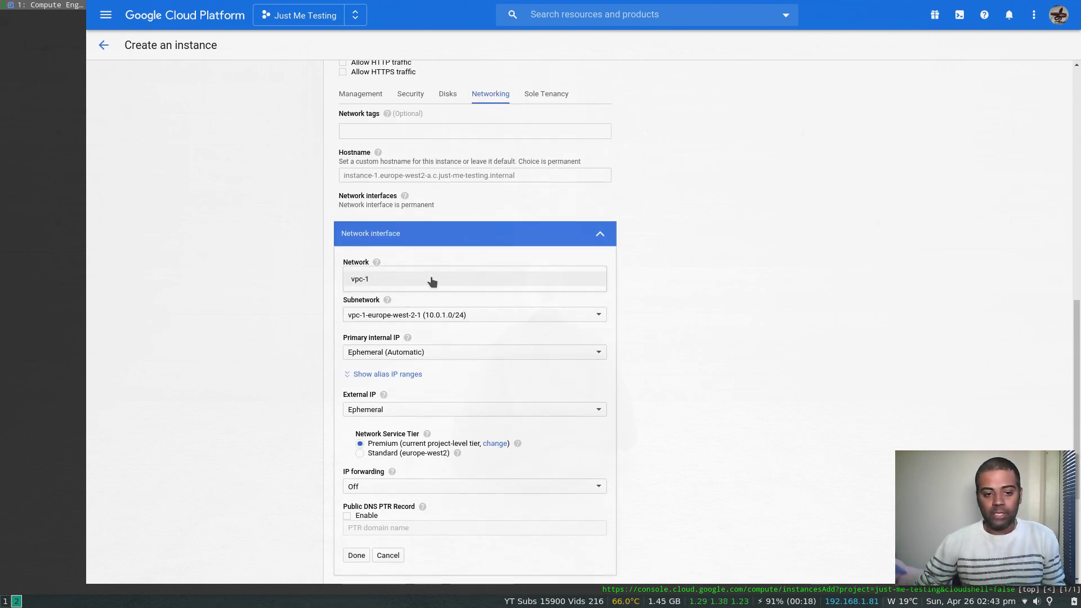
left_click(423, 285)
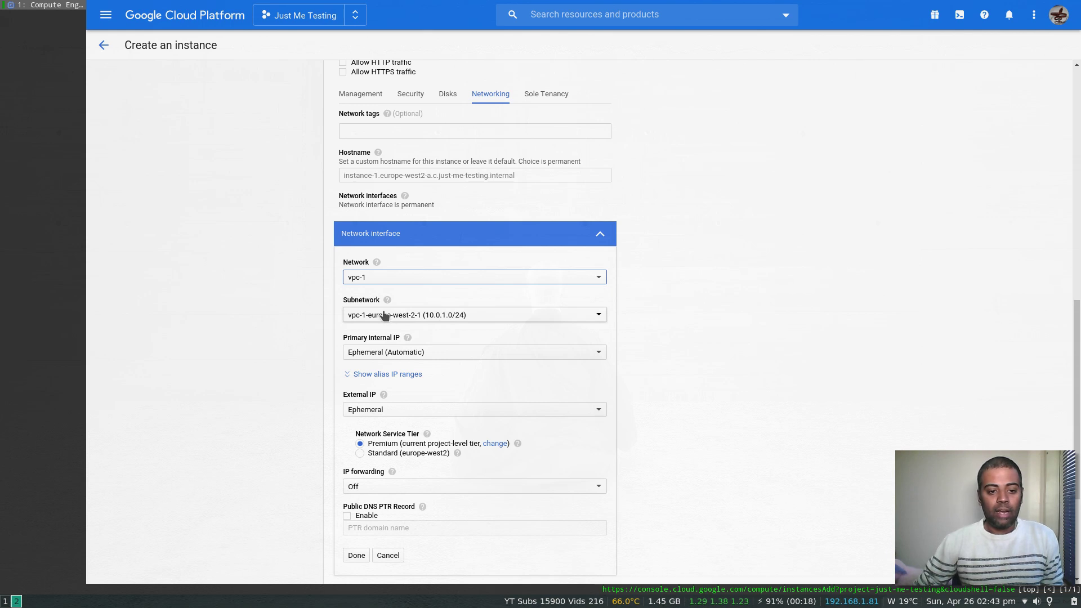
left_click(423, 316)
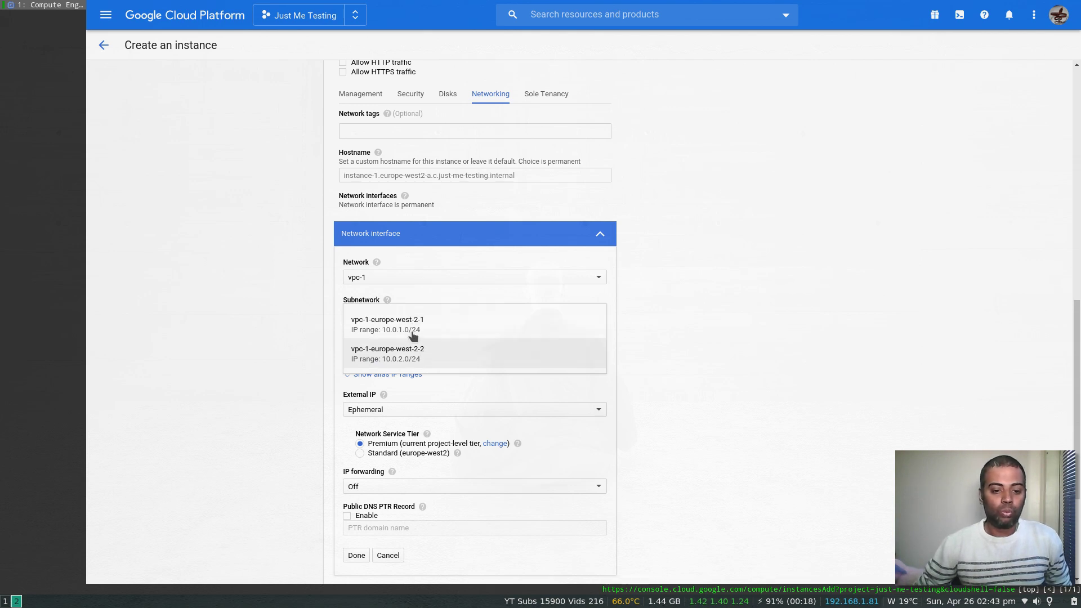
left_click(660, 326)
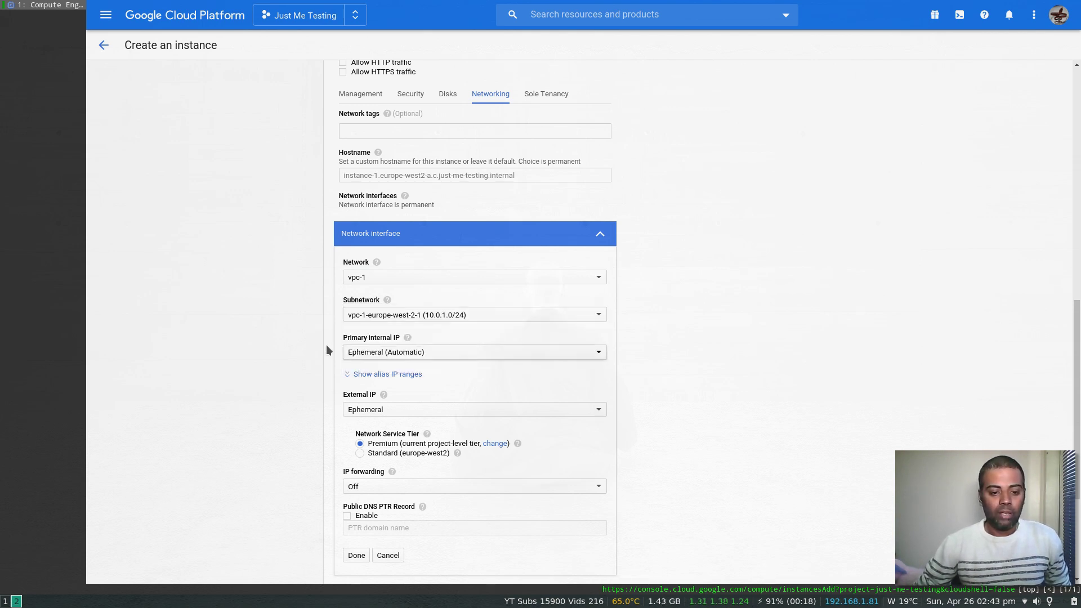
- Review the network interface's primary internal IP and external IP options and its remaining settings
scroll(333, 344, "down", 1)
left_click(458, 322)
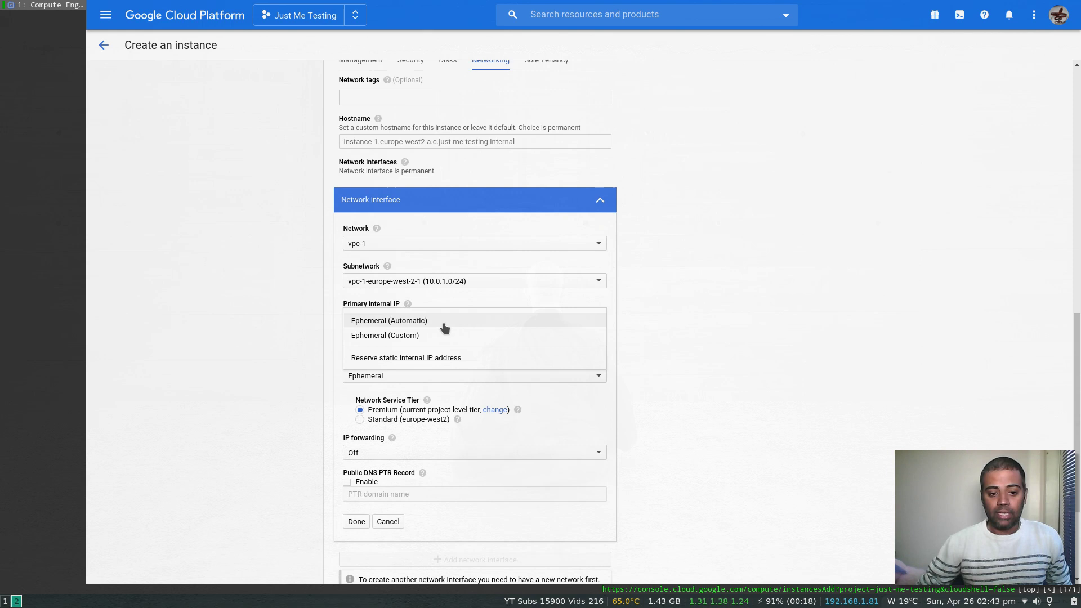
left_click(332, 329)
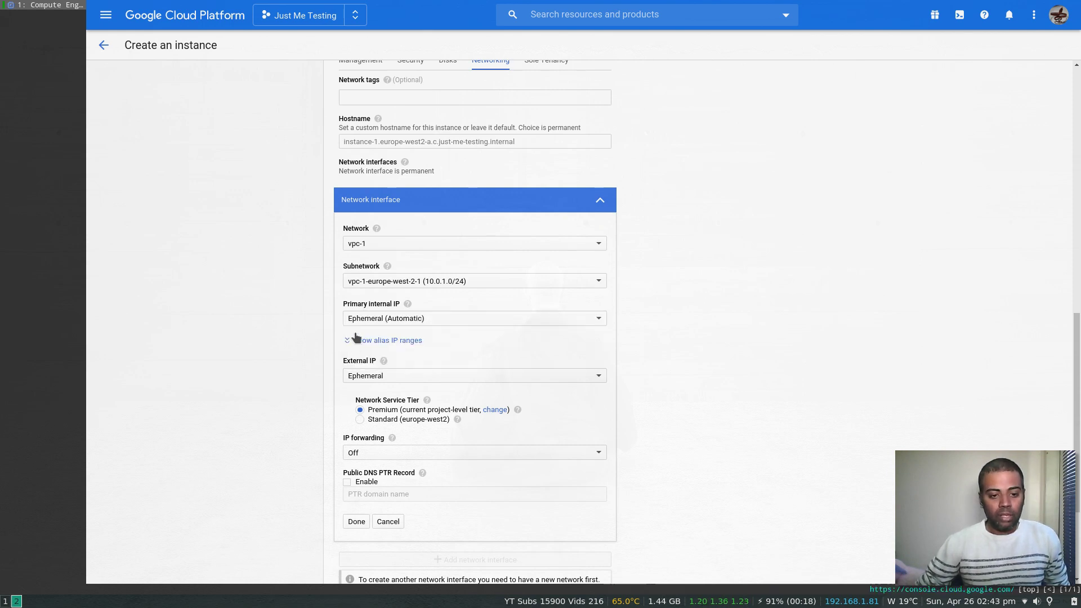
left_click(406, 318)
left_click(333, 318)
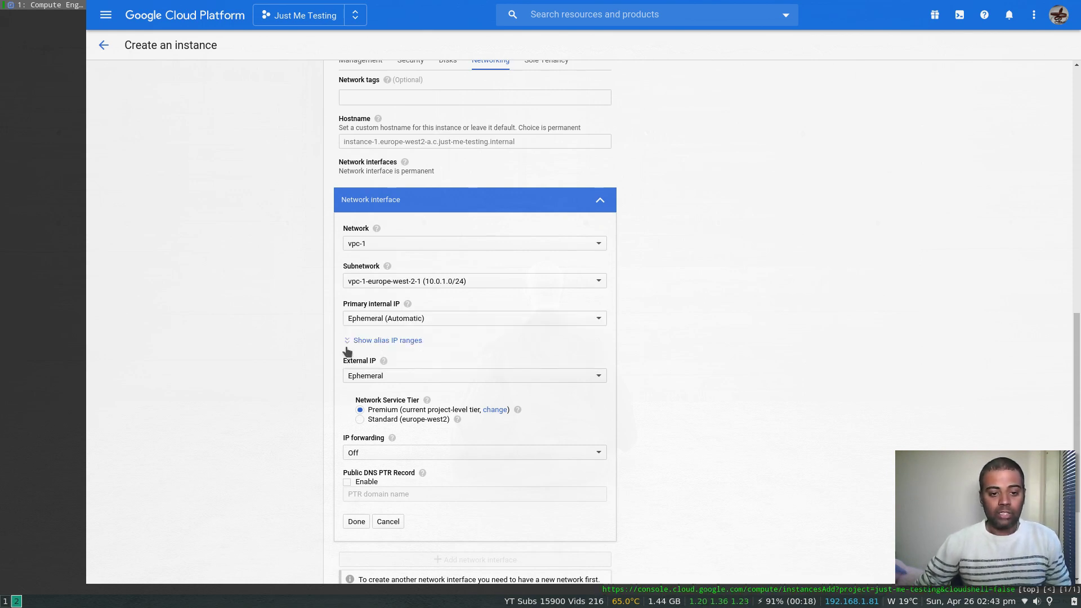
left_click(410, 375)
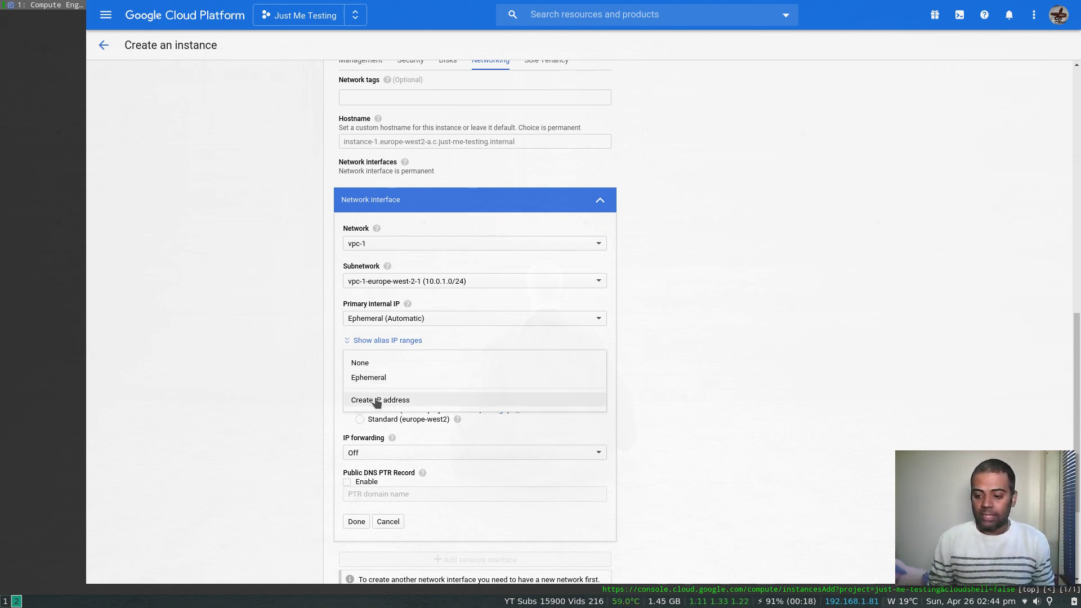
left_click(325, 371)
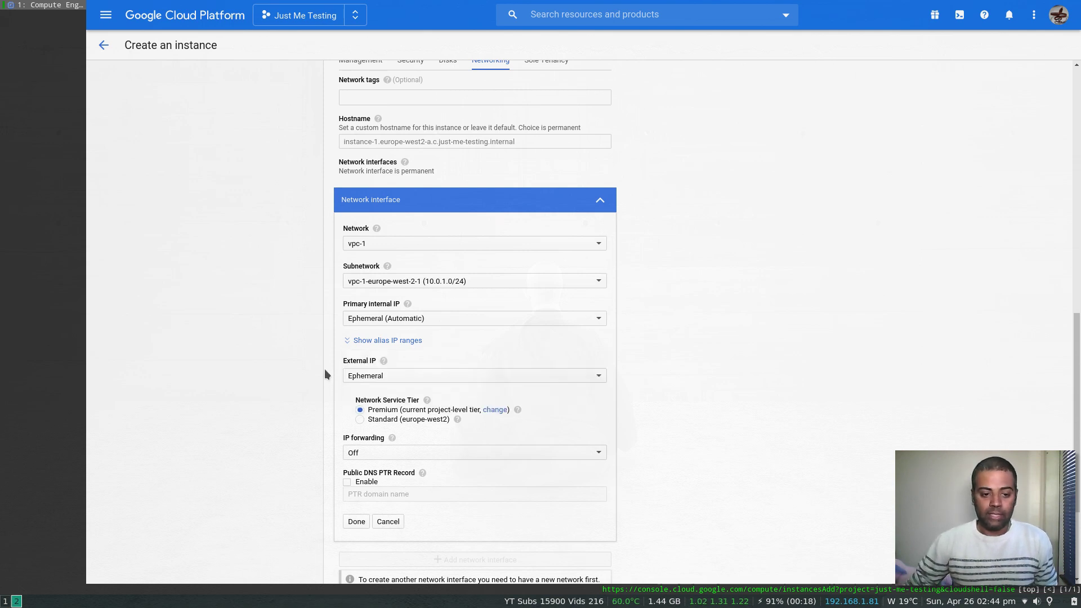
scroll(333, 346, "down", 3)
scroll(334, 346, "up", 2)
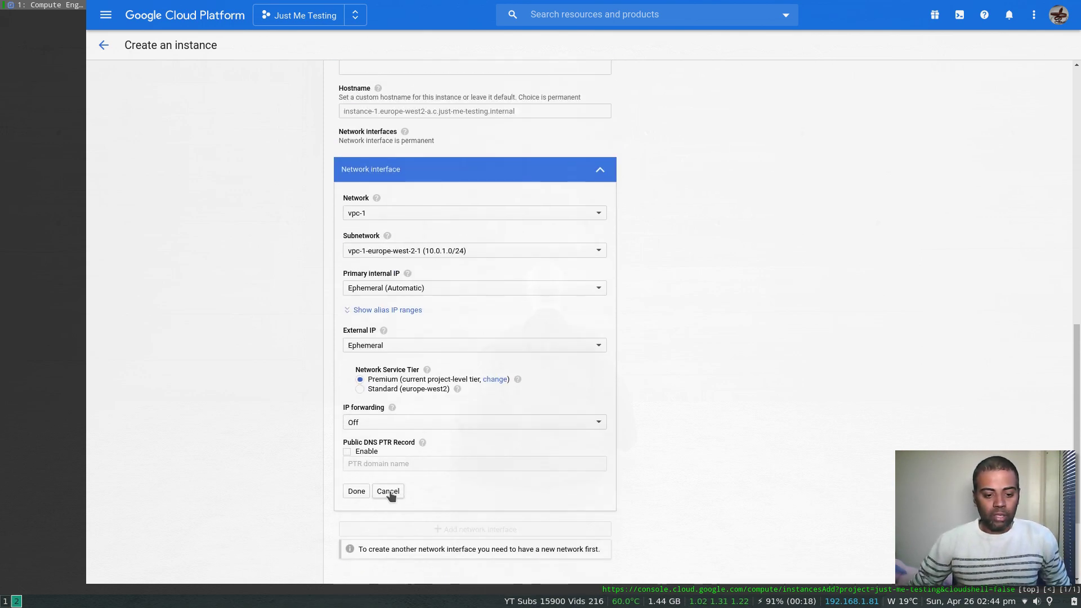
scroll(570, 330, "up", 4)
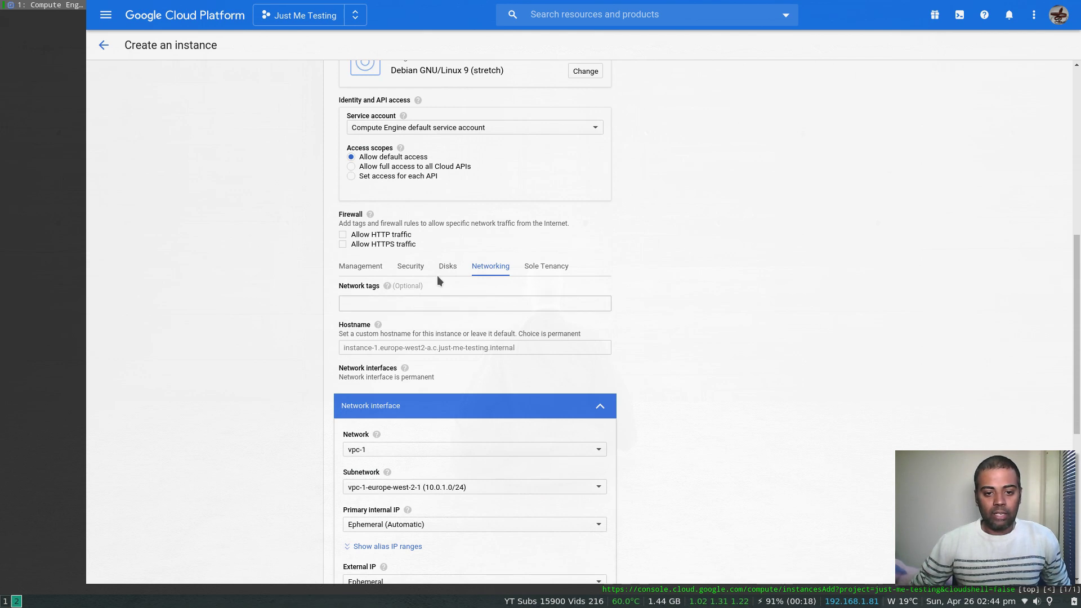
- Try turning off boot disk deletion on instance deletion in the disk settings, and turn it back on
left_click(448, 266)
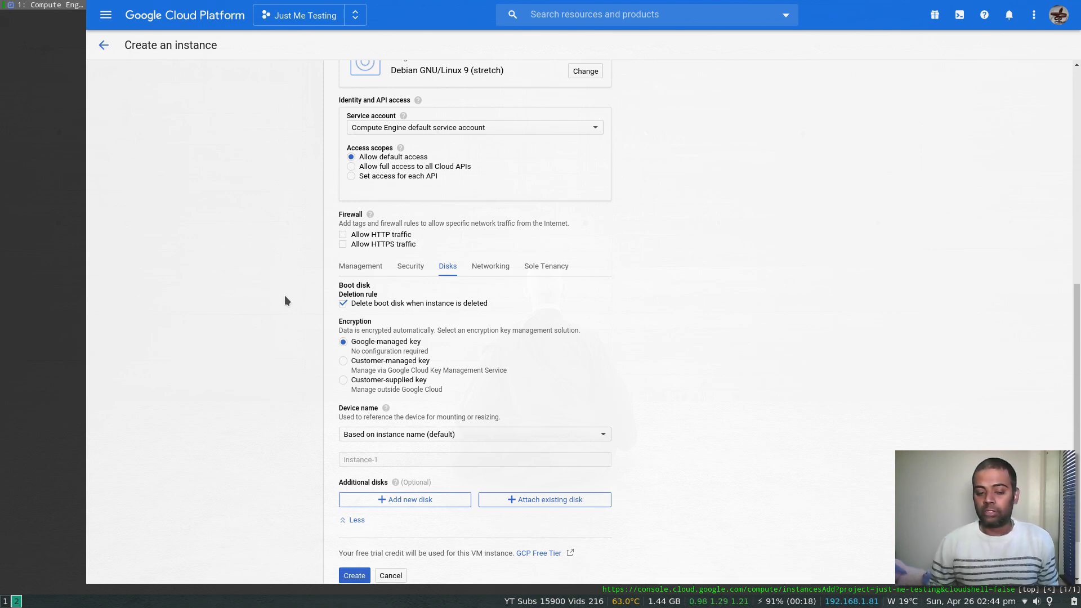
left_click(343, 303)
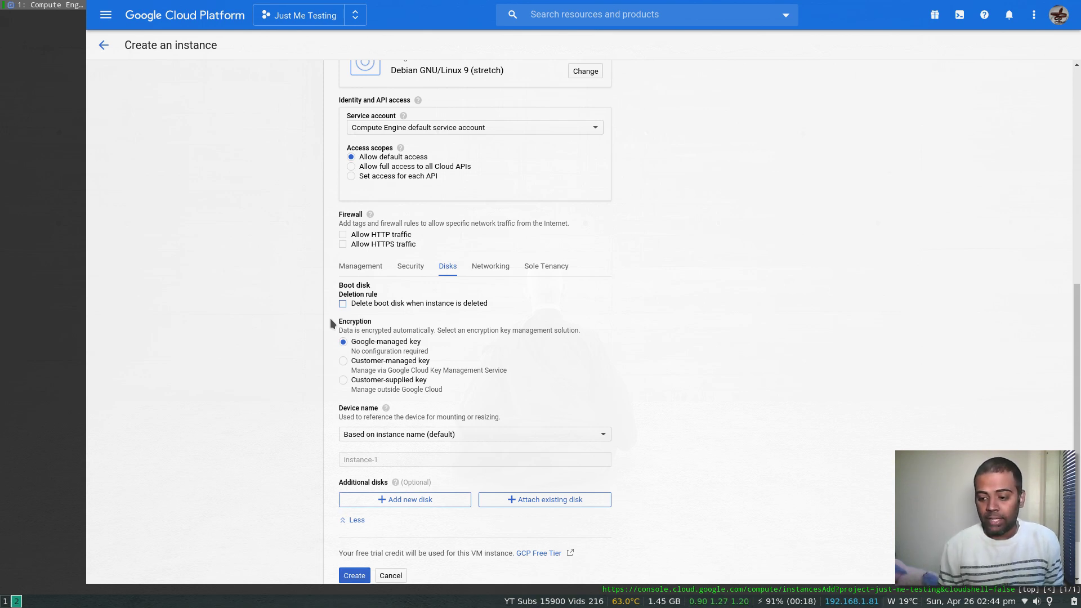
left_click(343, 304)
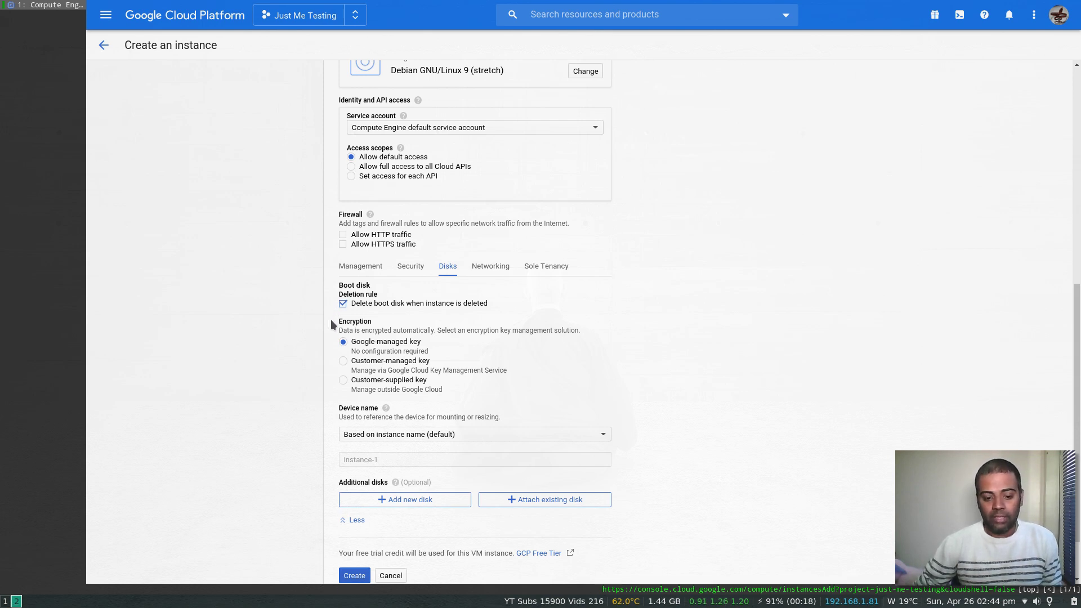
- Create the VM instance with the configured settings and check the notifications for its creation
scroll(330, 320, "down", 2)
scroll(330, 319, "up", 2)
scroll(478, 310, "down", 1)
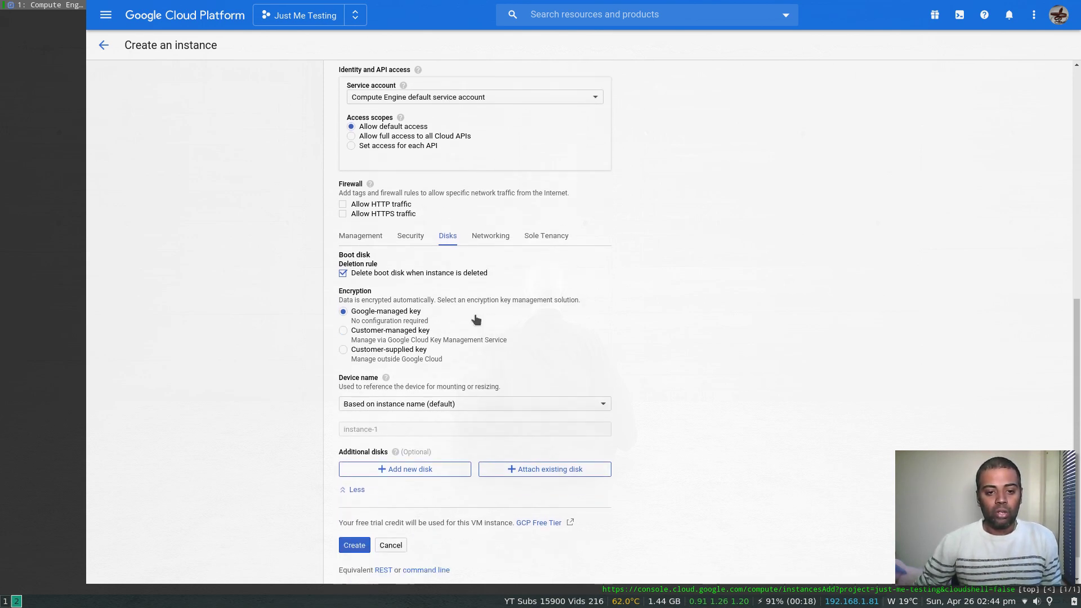
scroll(476, 319, "down", 1)
left_click(354, 509)
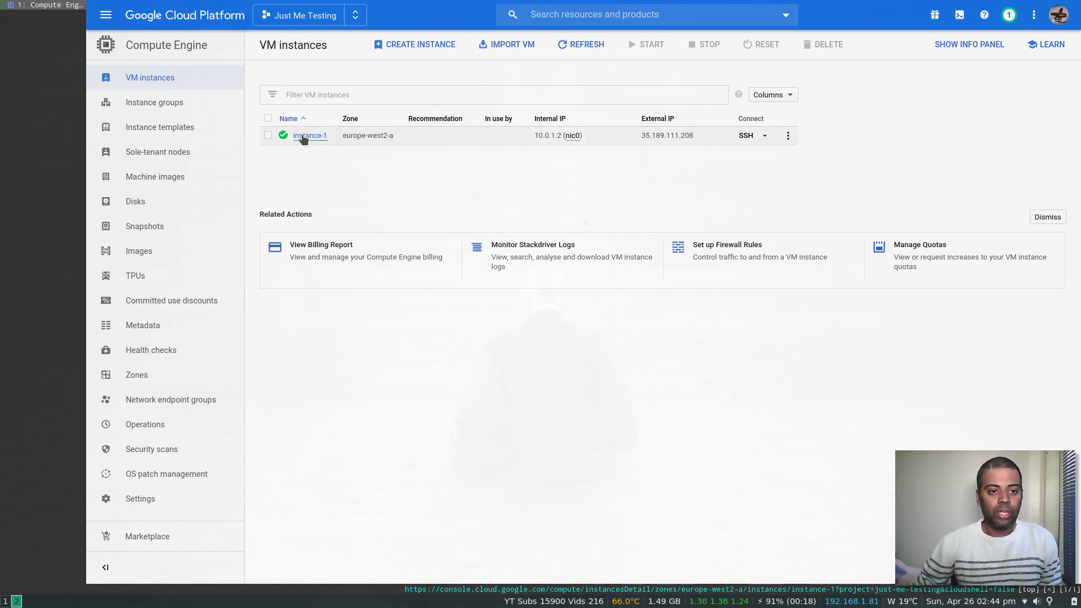
left_click(1010, 15)
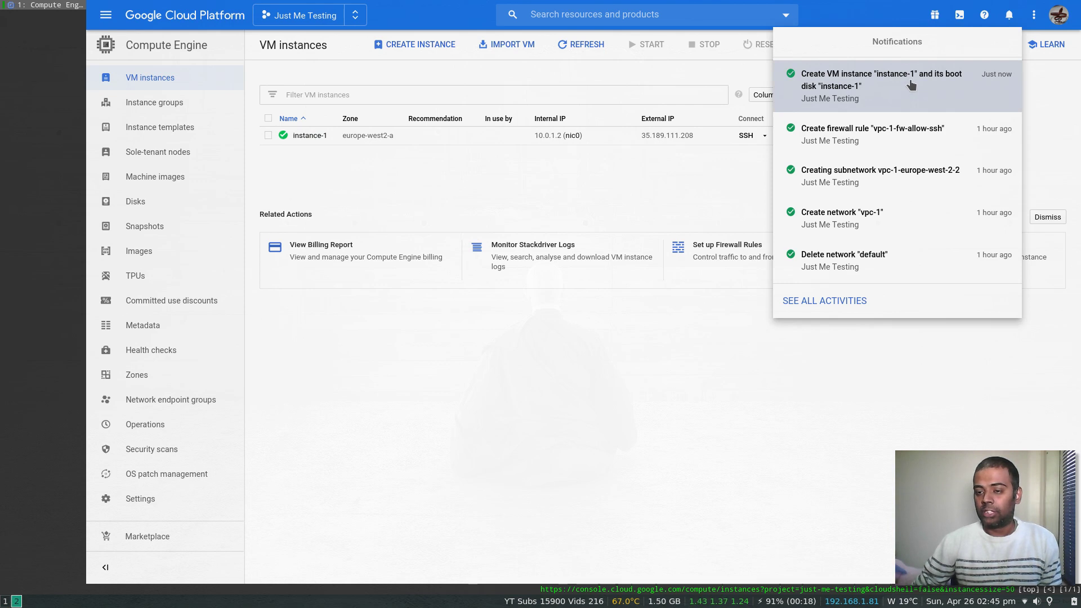
left_click(509, 162)
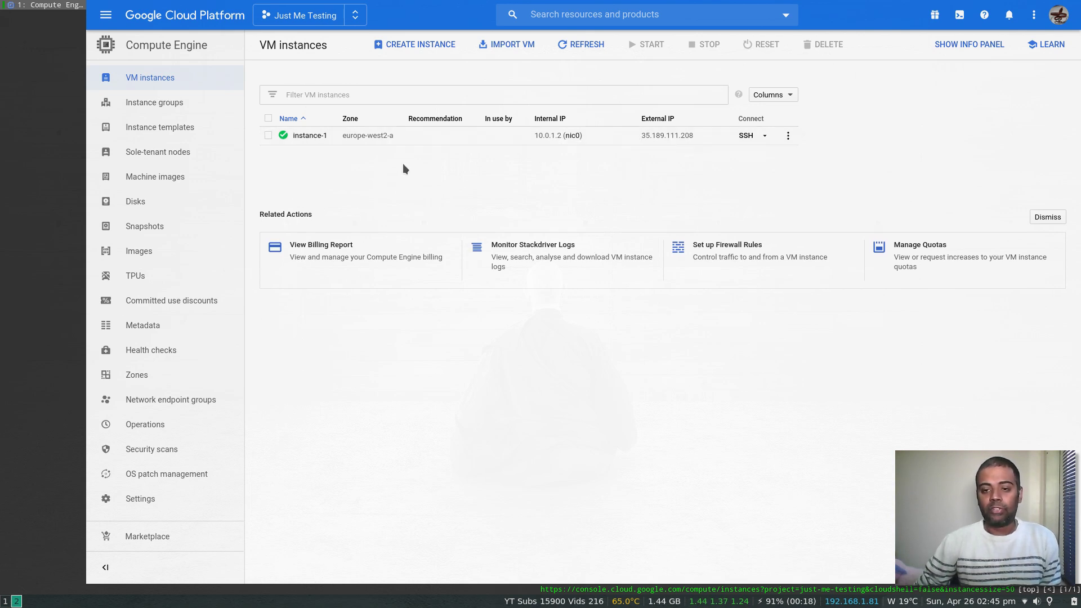
- Open the details of instance-1 and review its machine type, labels, network interface and boot disk
left_click(309, 139)
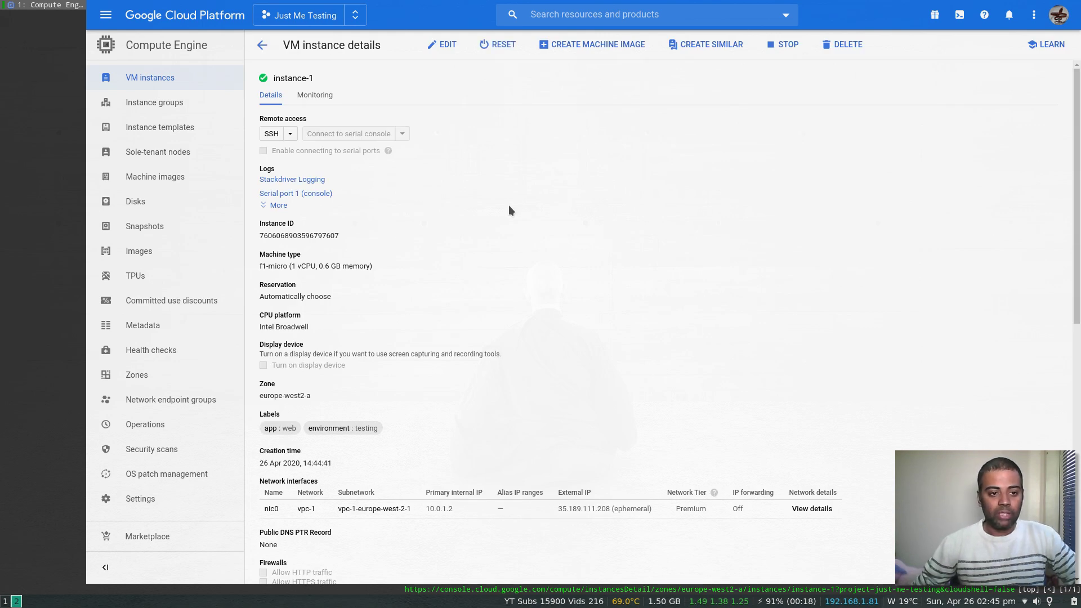
scroll(462, 220, "down", 3)
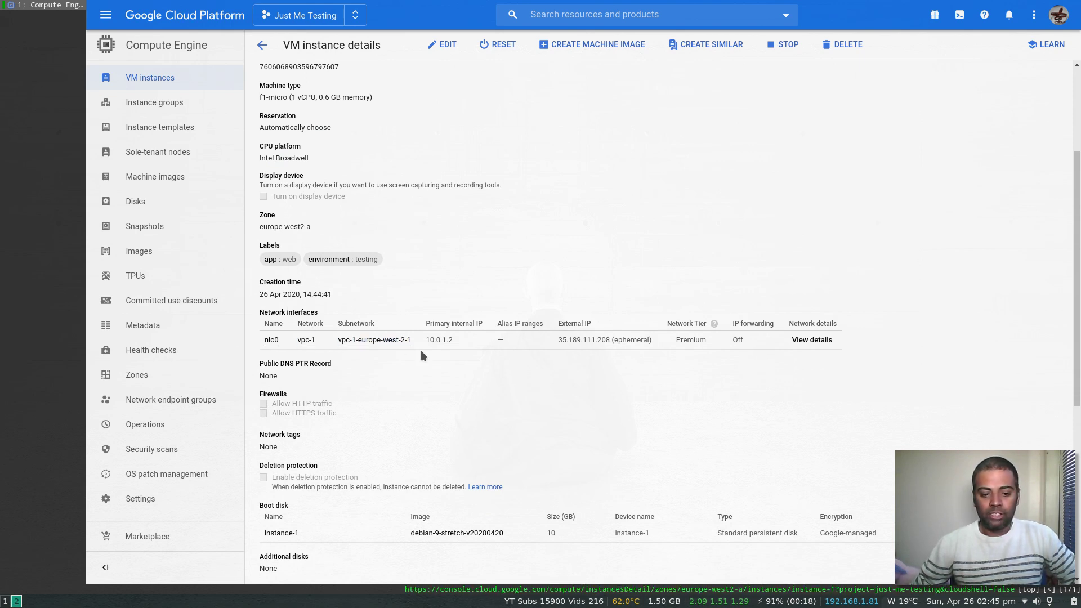
scroll(431, 364, "down", 6)
scroll(408, 355, "up", 9)
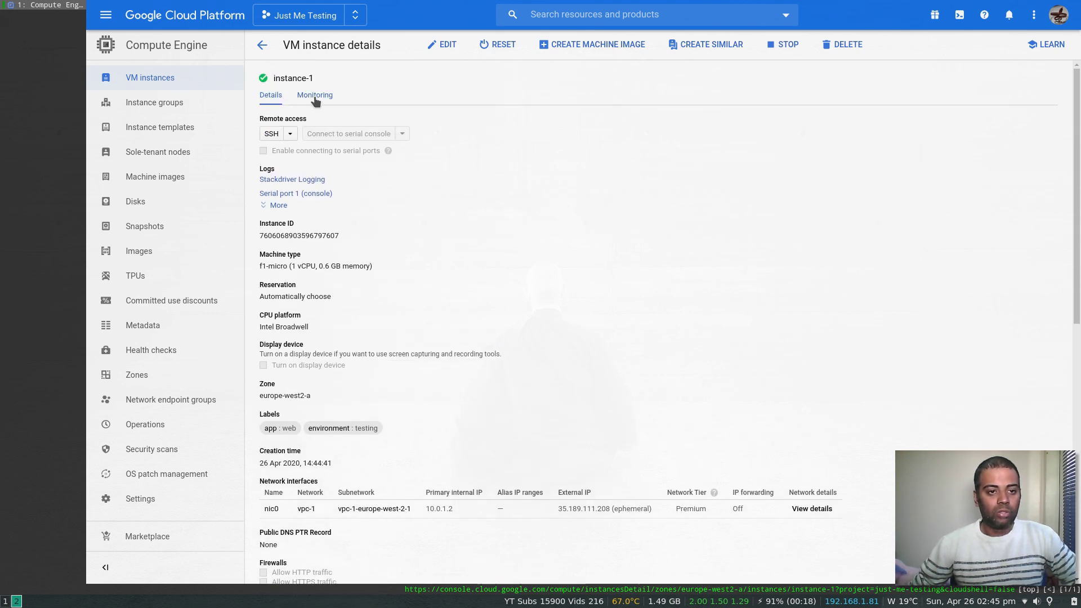
- Look through the monitoring charts of instance-1 and return to the list of VM instances
left_click(315, 96)
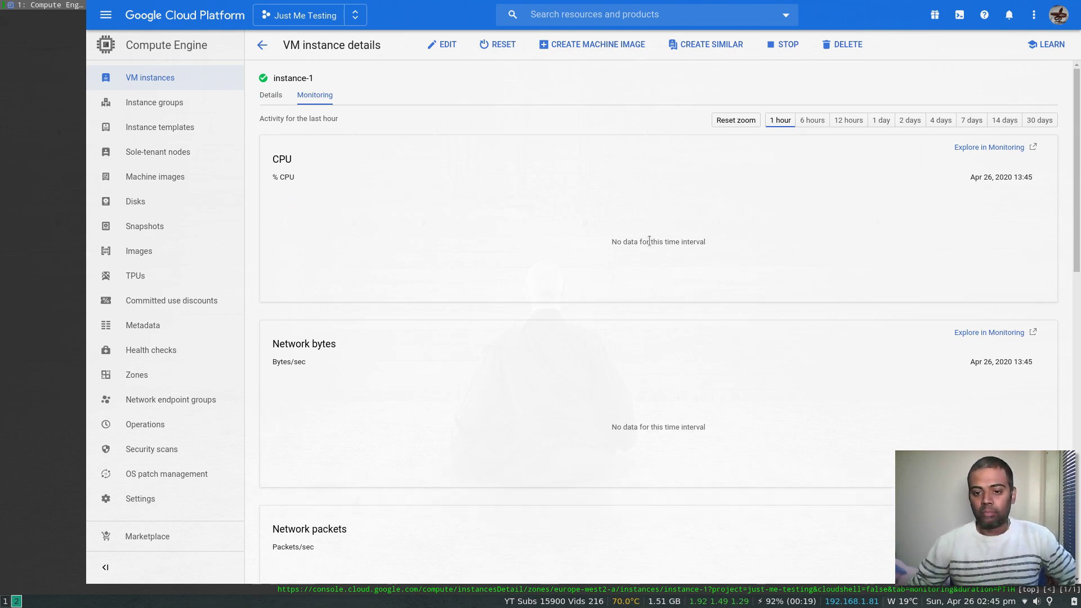
scroll(650, 241, "down", 9)
scroll(650, 247, "up", 5)
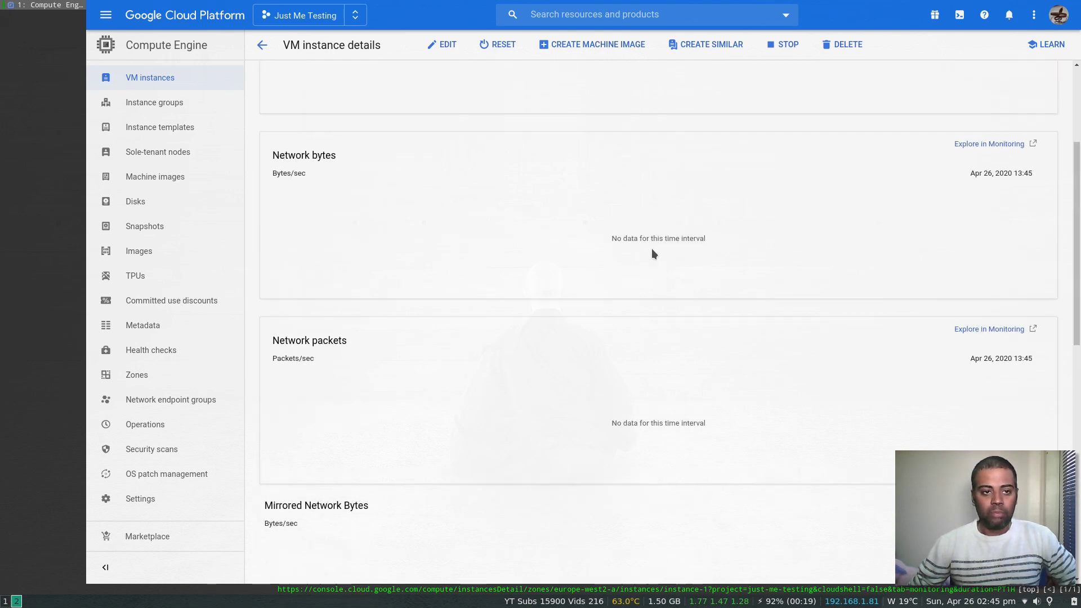
scroll(652, 253, "up", 3)
left_click(271, 96)
left_click(163, 82)
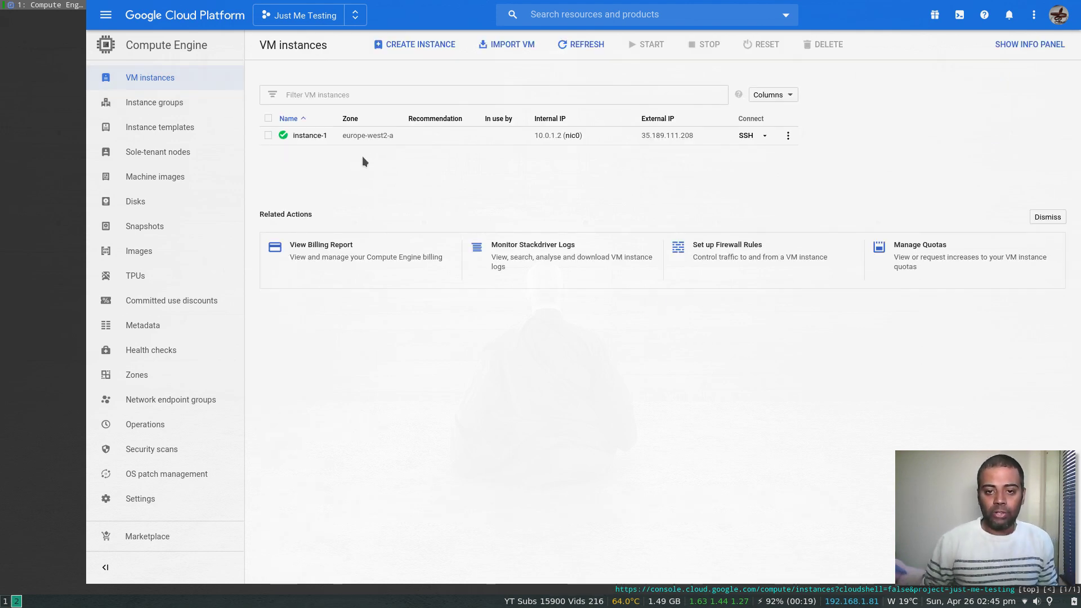
- Review the SSH connection options for instance-1 and open an SSH session to it in a browser window
left_click(766, 136)
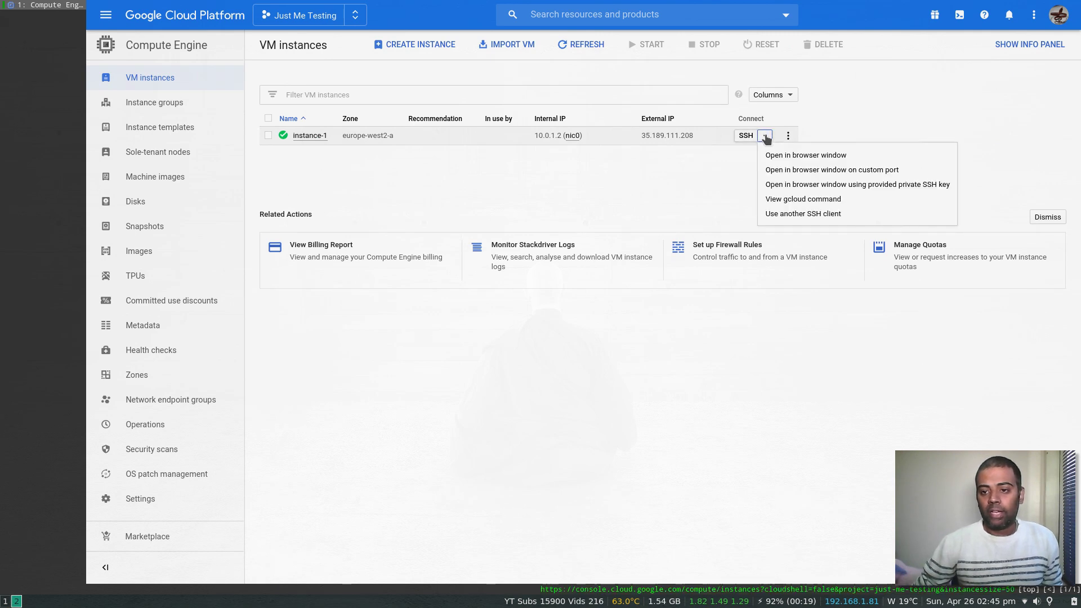
left_click(742, 154)
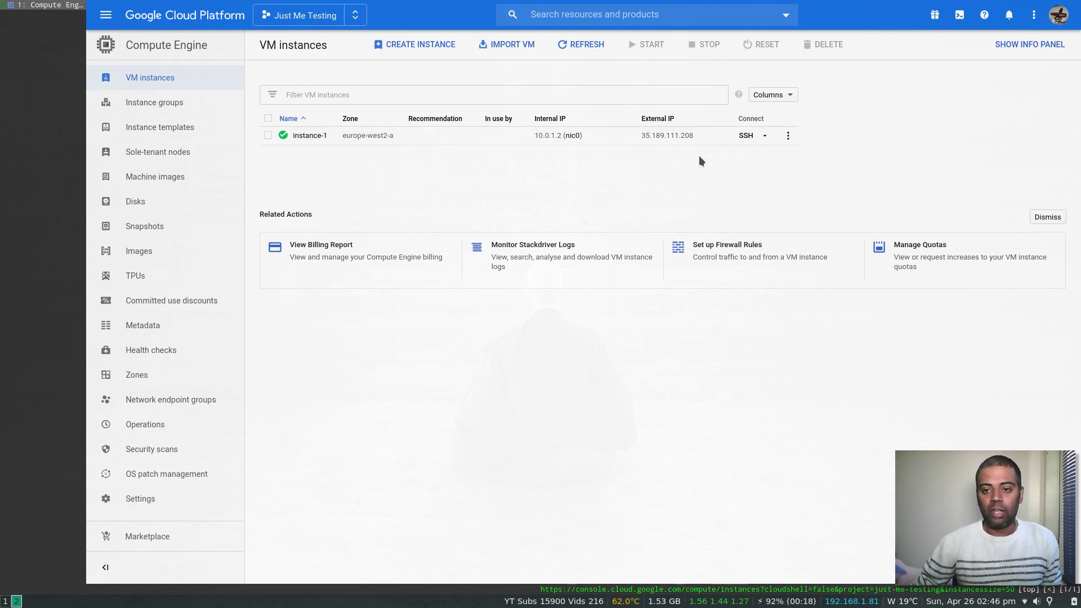
left_click(747, 135)
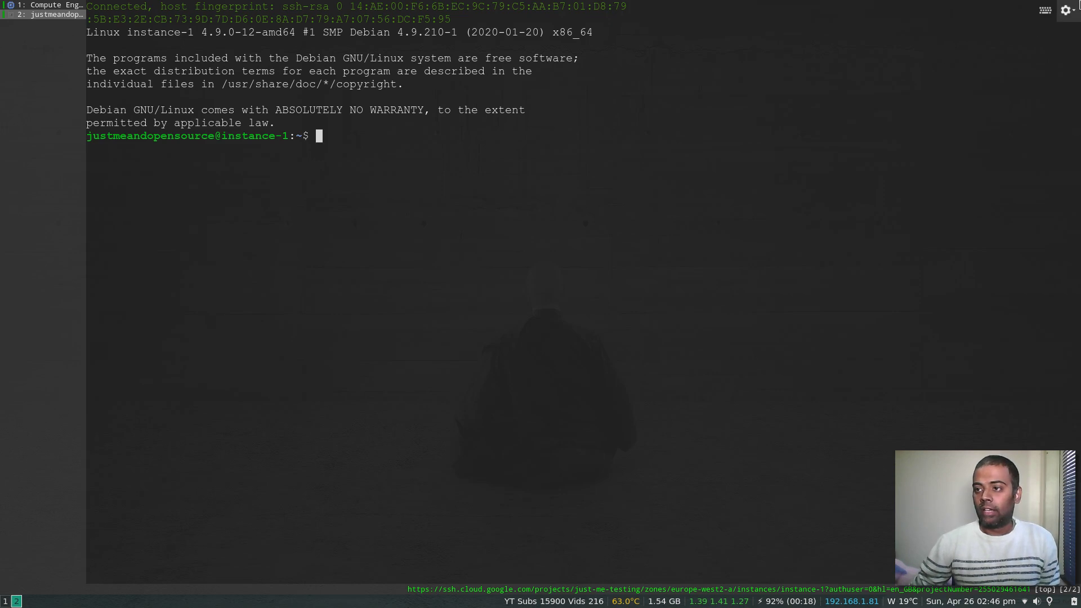
- Set the text size of the SSH terminal to Largest
left_click(1063, 16)
mouse_move(953, 49)
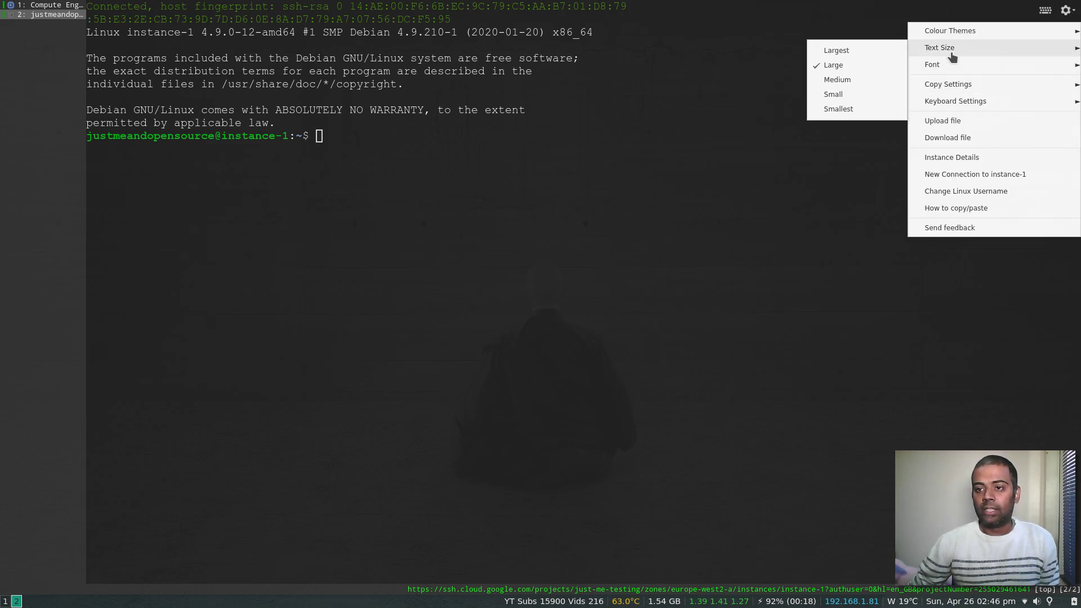
left_click(877, 52)
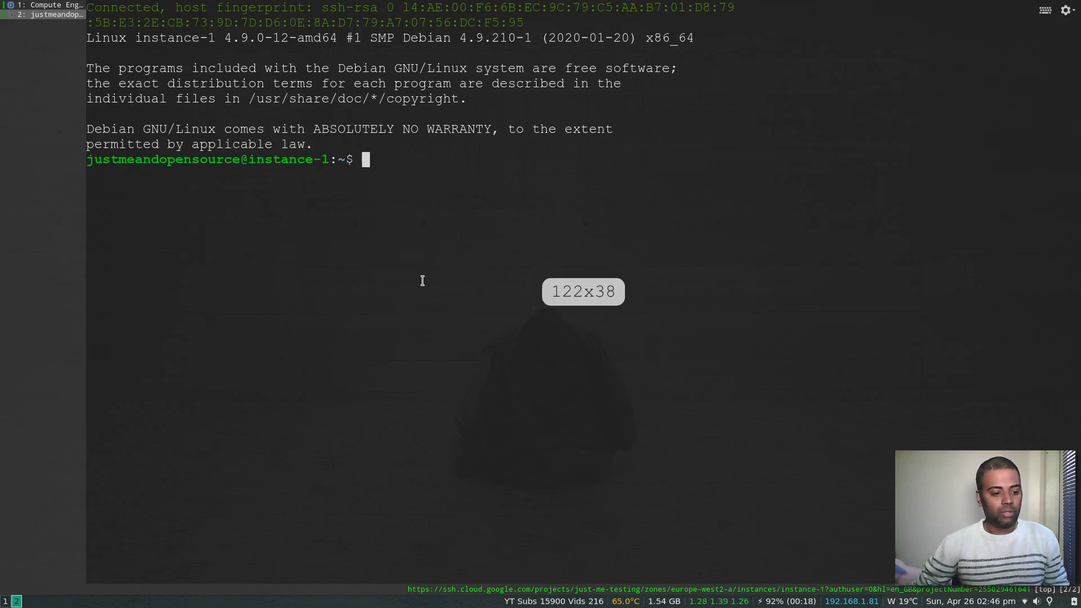
- List the block devices of instance-1 with lsblk and print its hostname in the SSH terminal
type("lsblk")
key("Return")
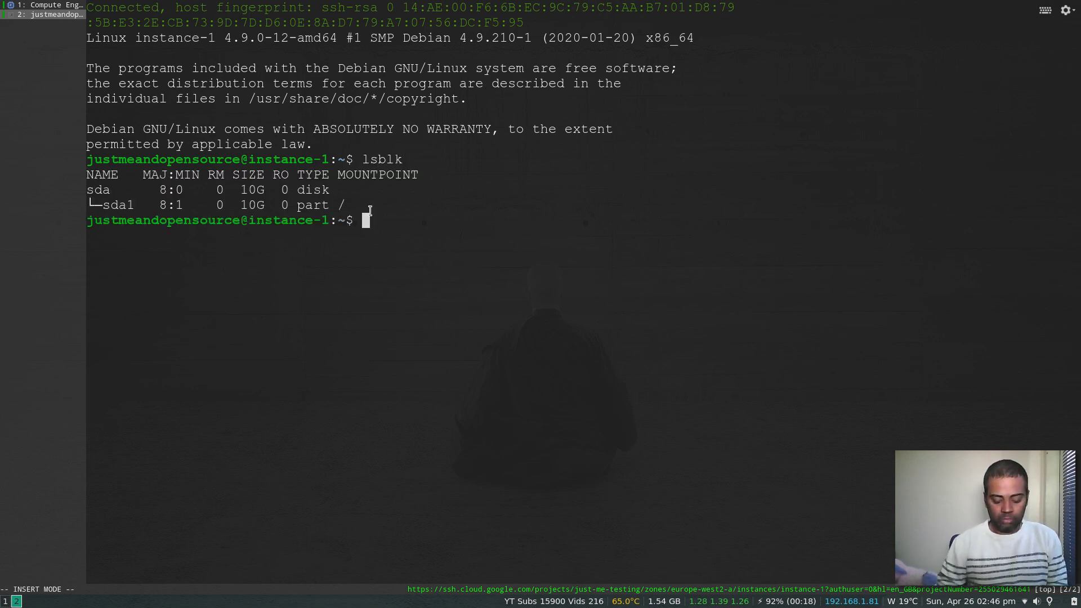
type("hostname")
key("Return")
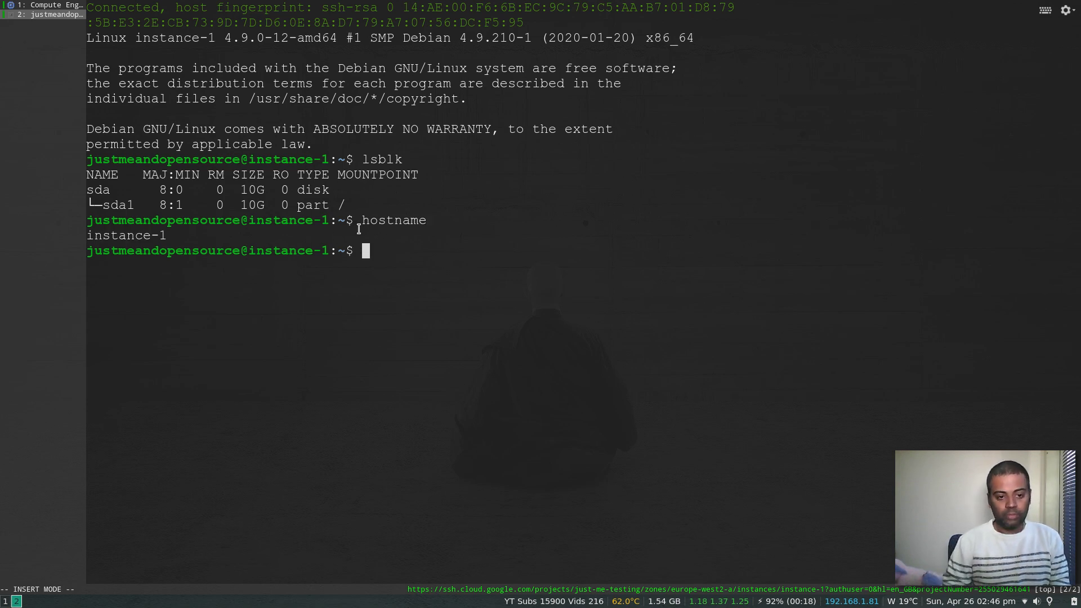
- Open a root shell on instance-1 with sudo su - and log out of it again
type("sudo ")
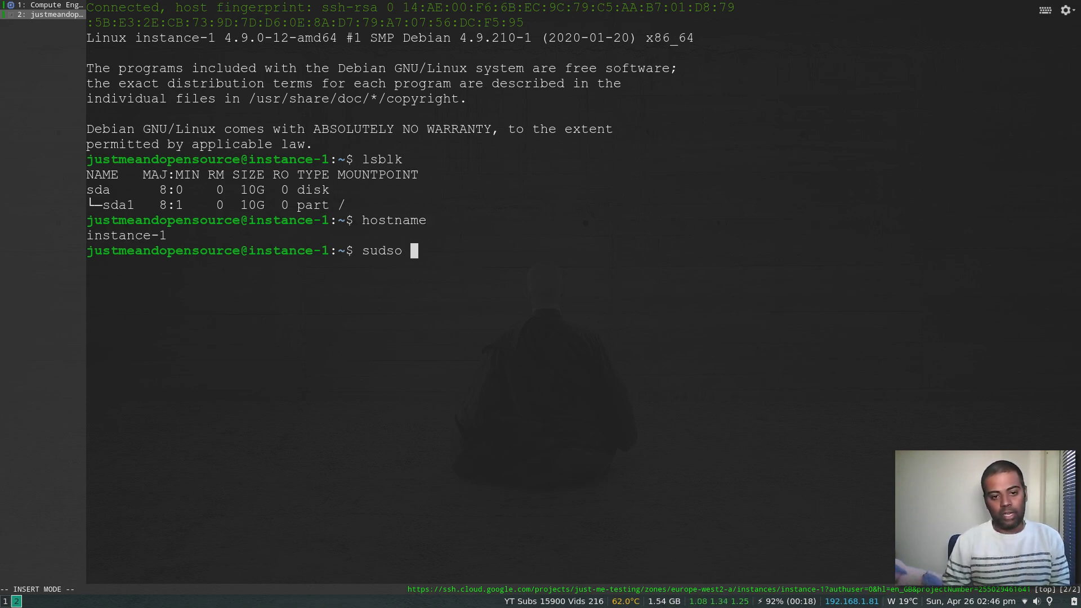
type("su -")
key("Return")
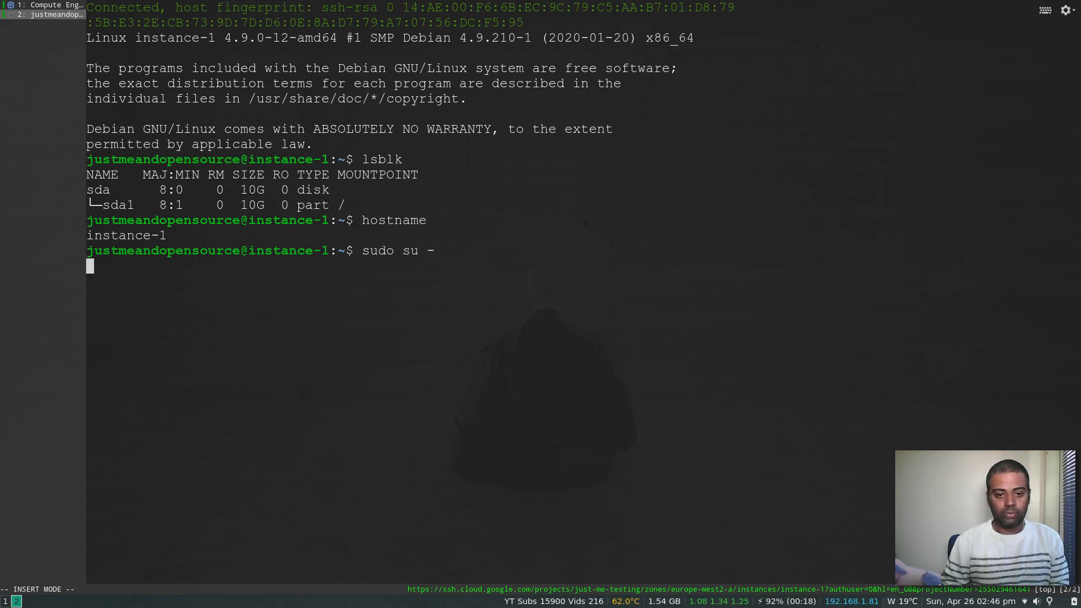
key("ctrl+d")
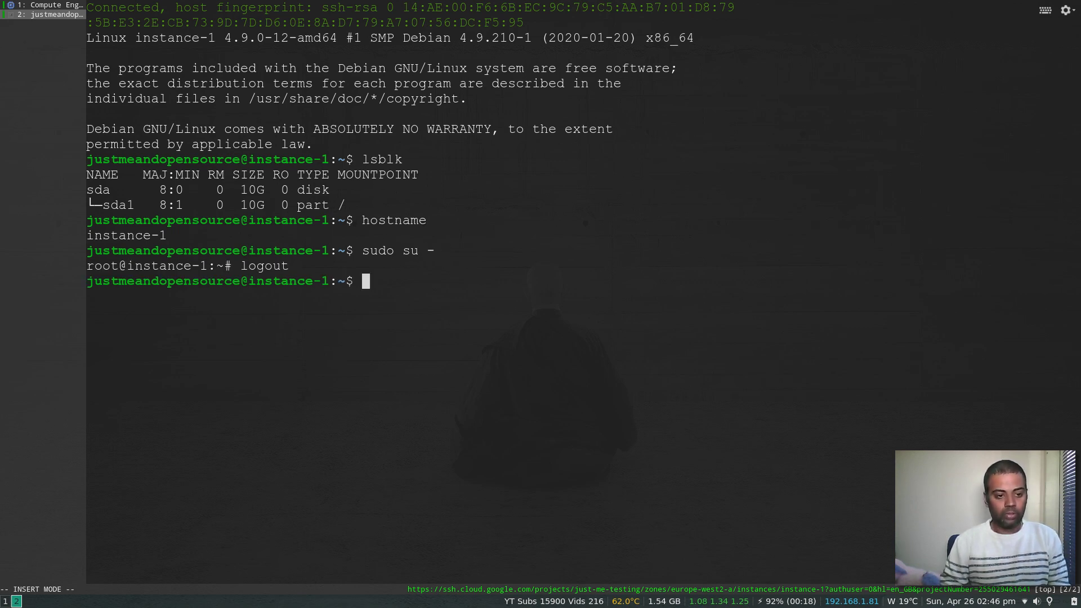
- Display the contents of /etc/os-release on instance-1 and examine the Debian version line
type("cat /etc/")
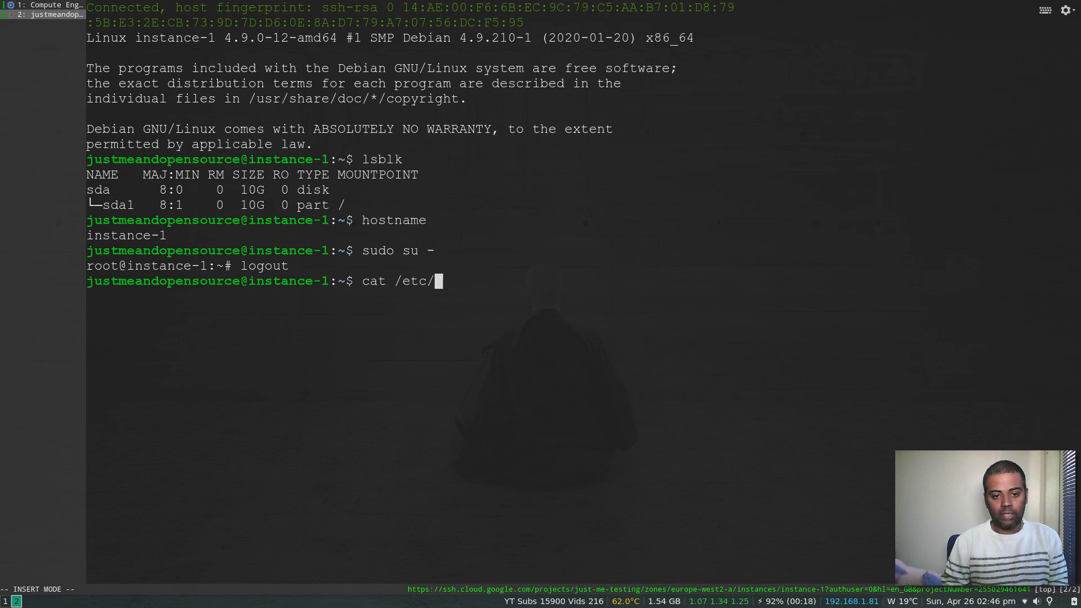
type("os-release")
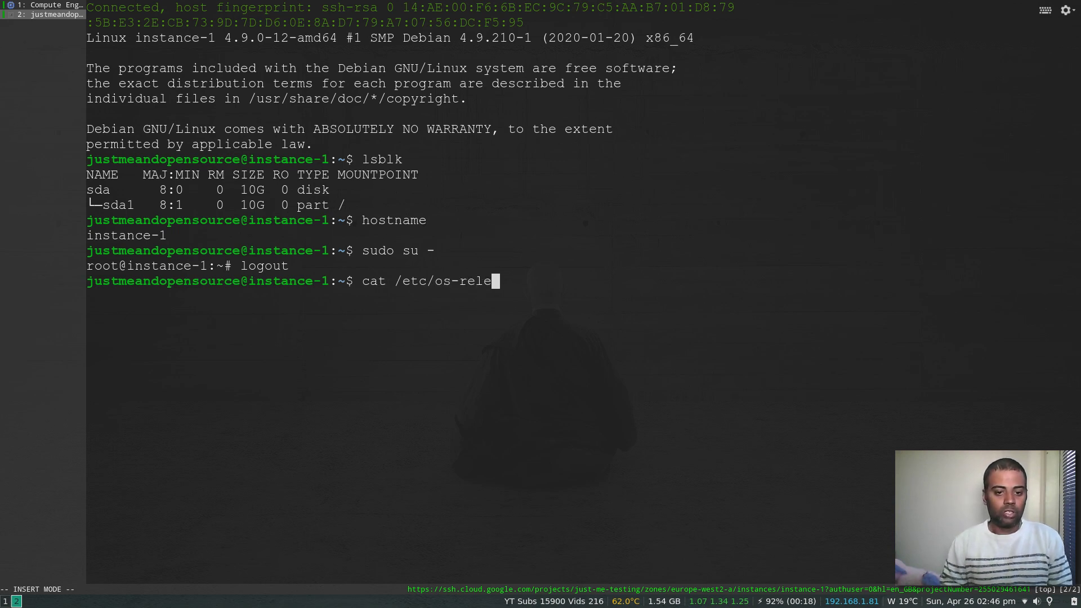
key("Return")
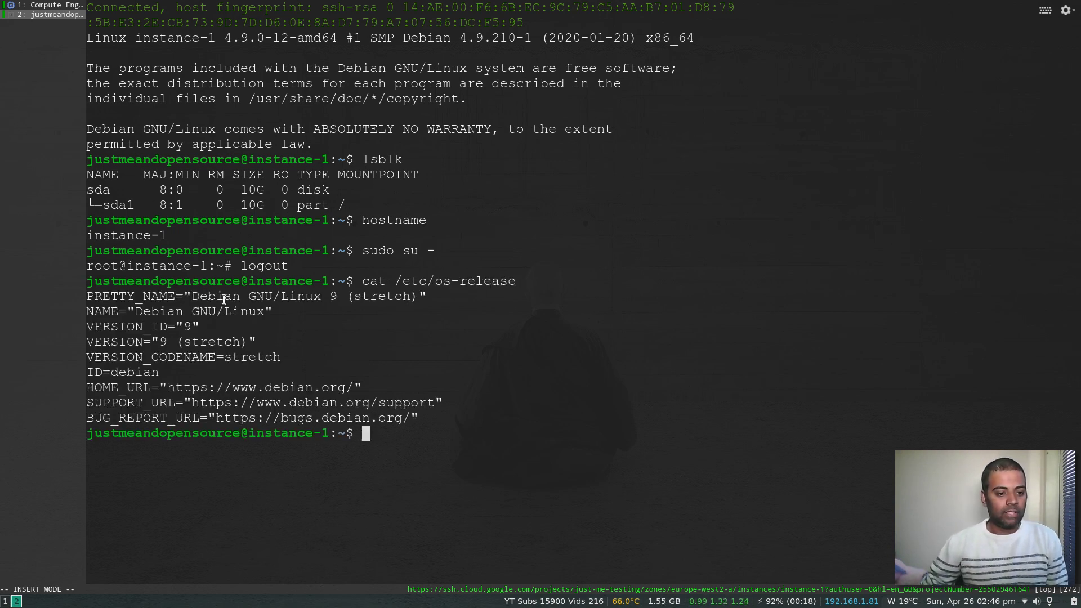
left_click_drag(160, 344, 256, 344)
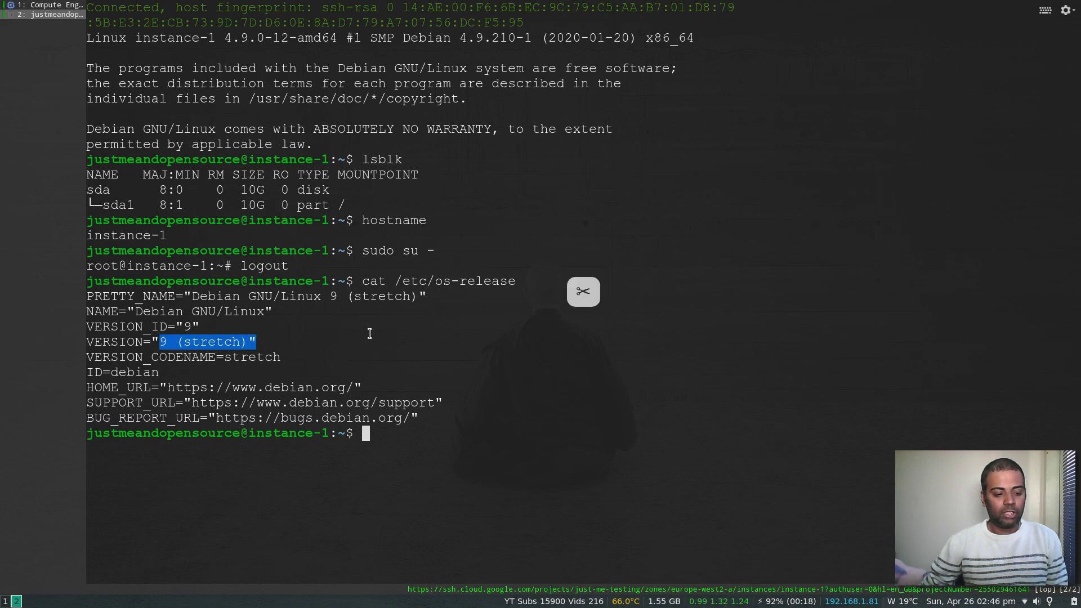
left_click(369, 333)
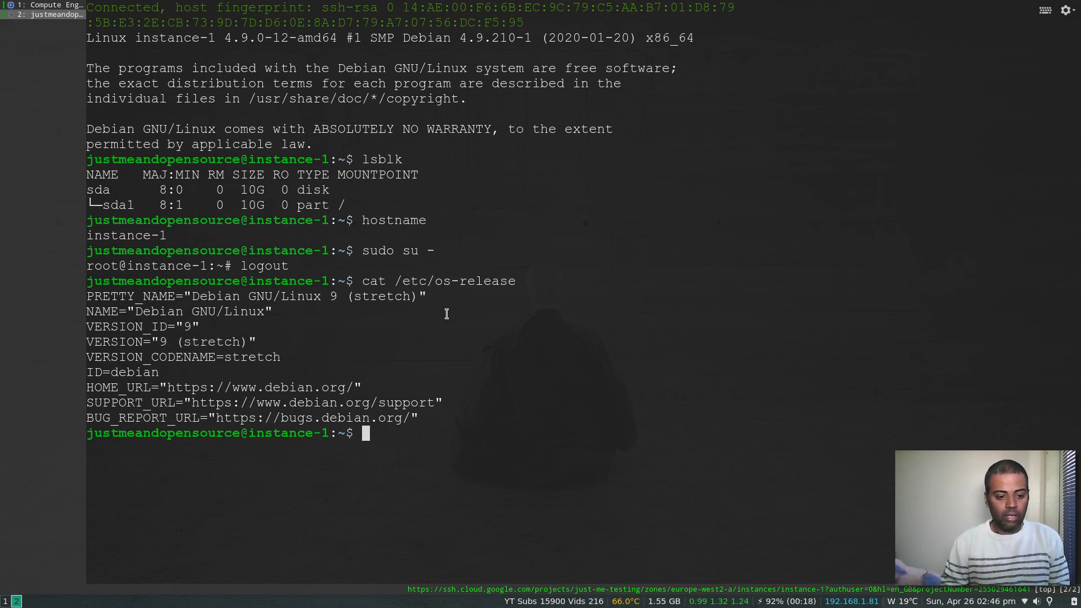
- Close the browser SSH terminal of instance-1 and return to the list of VM instances
key("i")
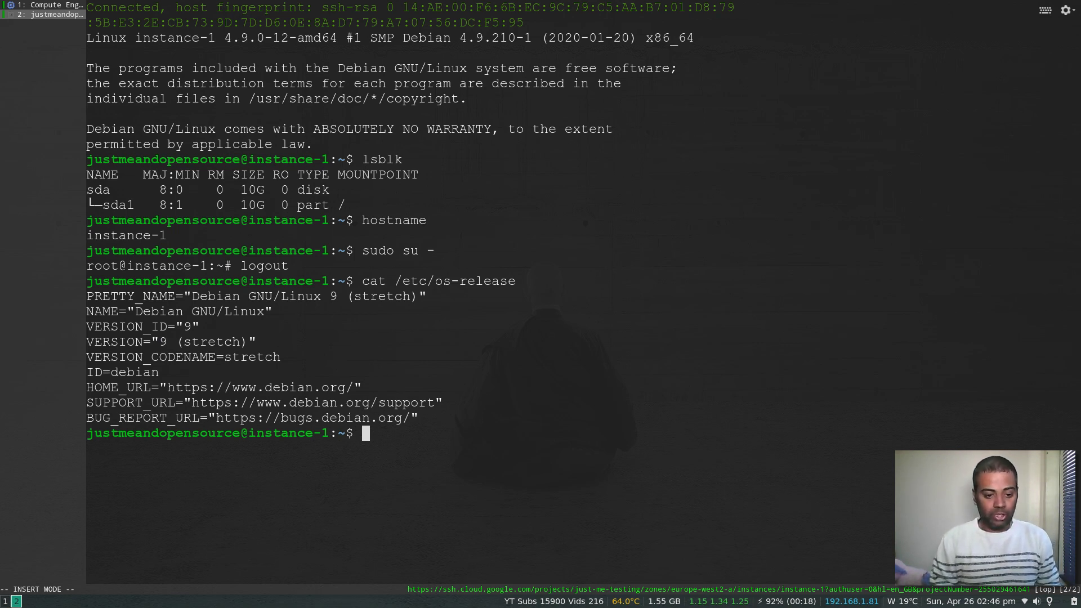
key("Escape")
key("d")
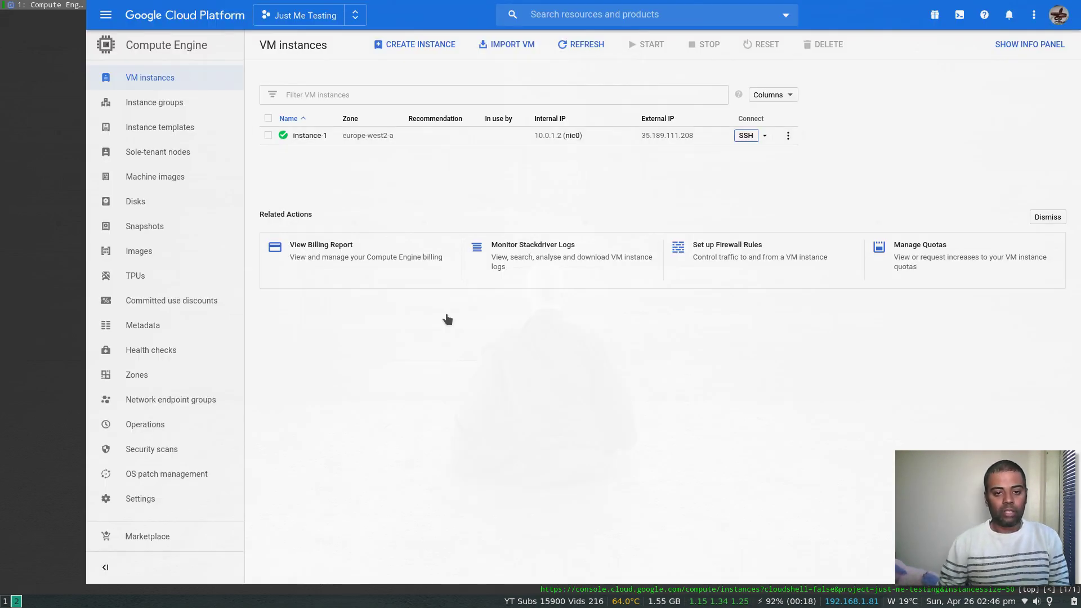
- View the gcloud command for connecting to instance-1 over SSH and send it to Cloud Shell
left_click(766, 135)
left_click(703, 192)
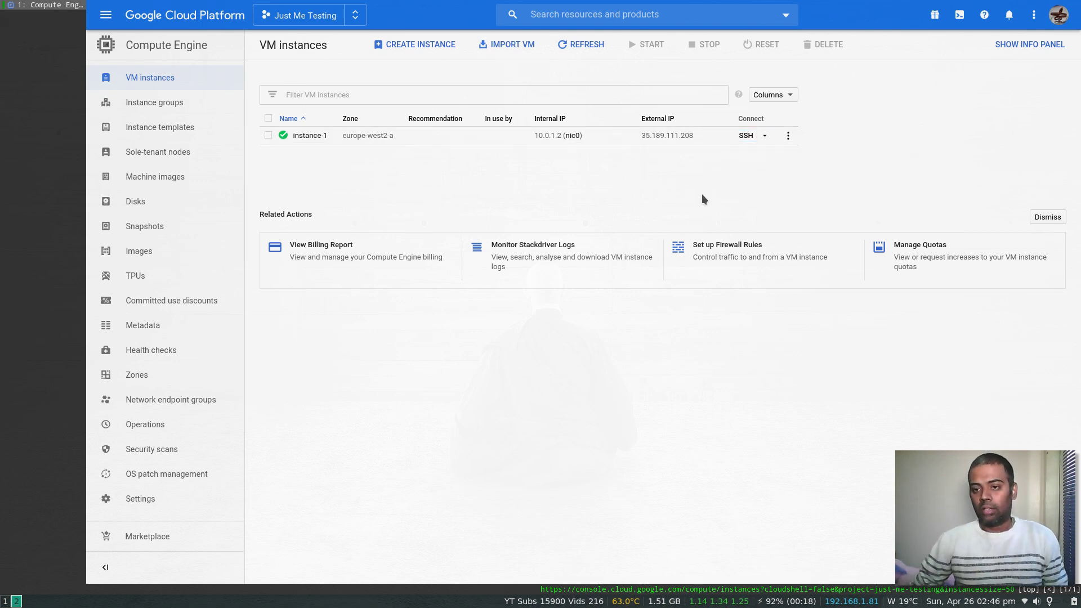
left_click(765, 136)
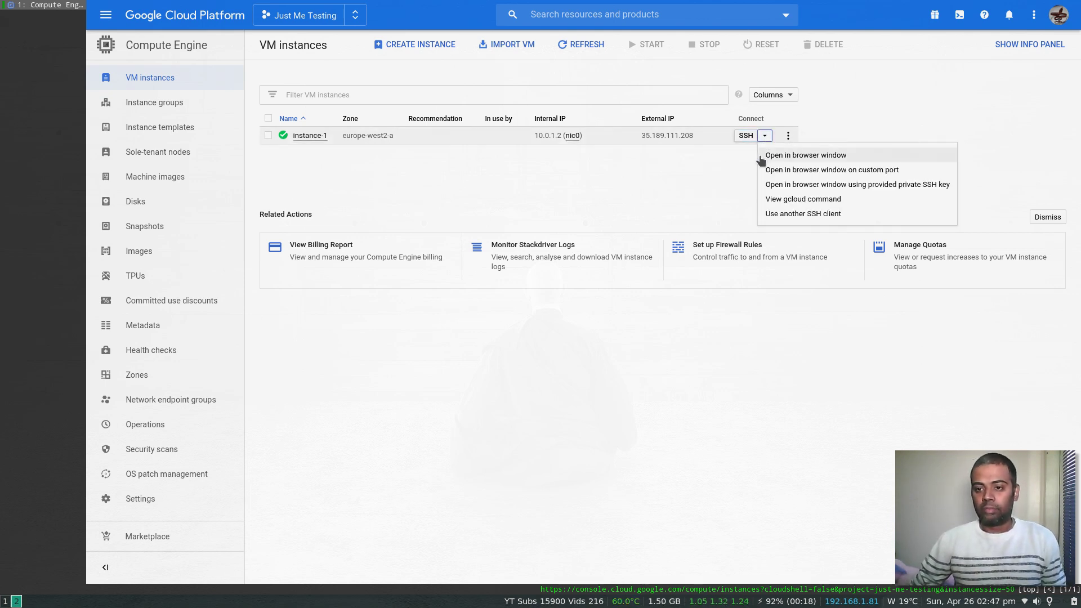
left_click(786, 201)
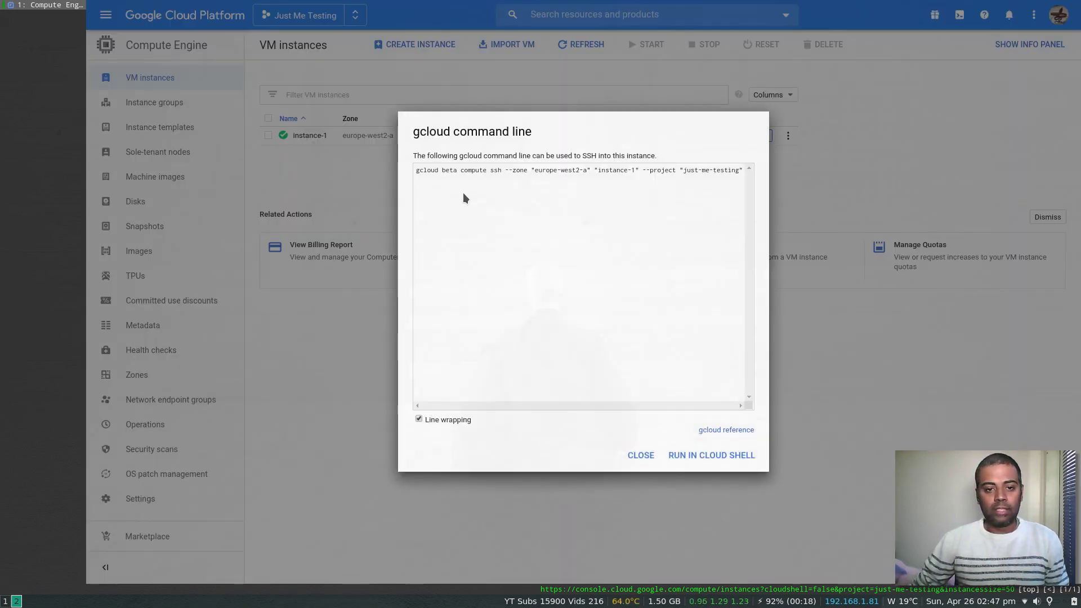
left_click_drag(417, 172, 673, 174)
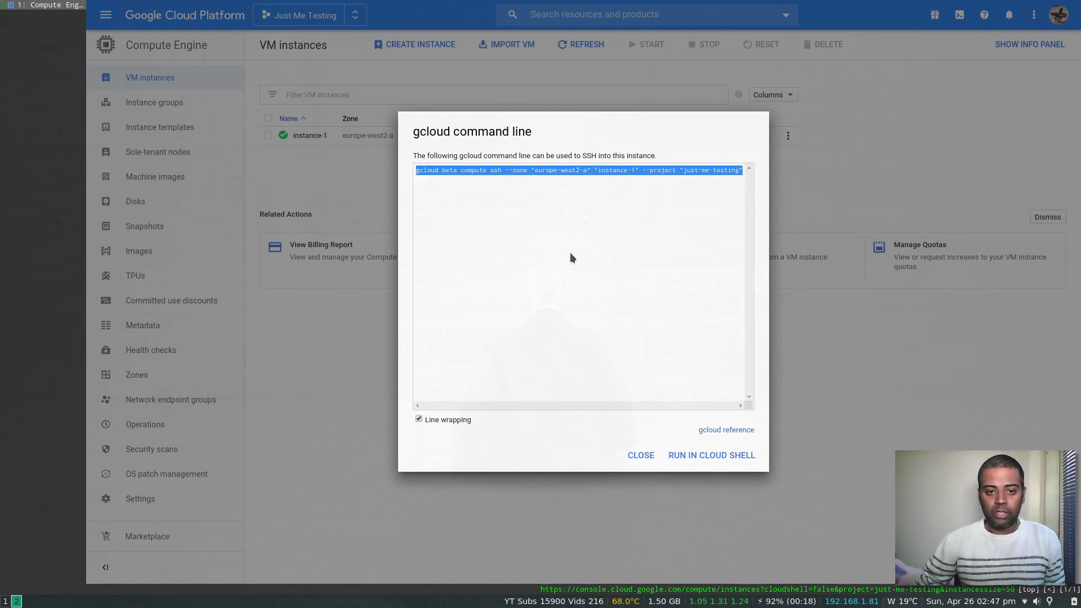
left_click(708, 455)
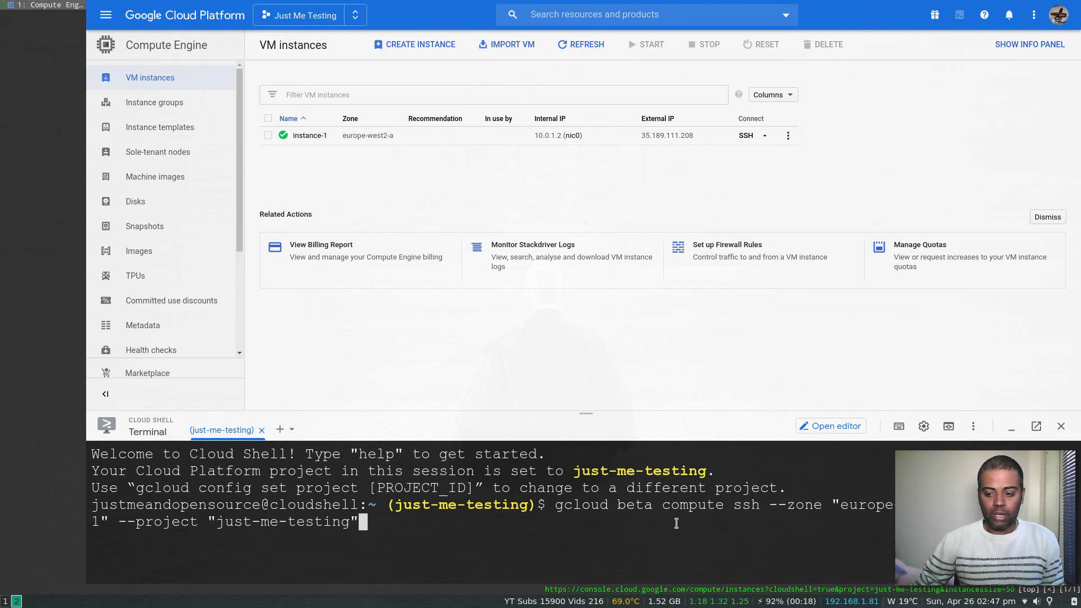
- Execute the prepared gcloud beta compute ssh command and generate the SSH key pair with an empty passphrase
left_click(975, 374)
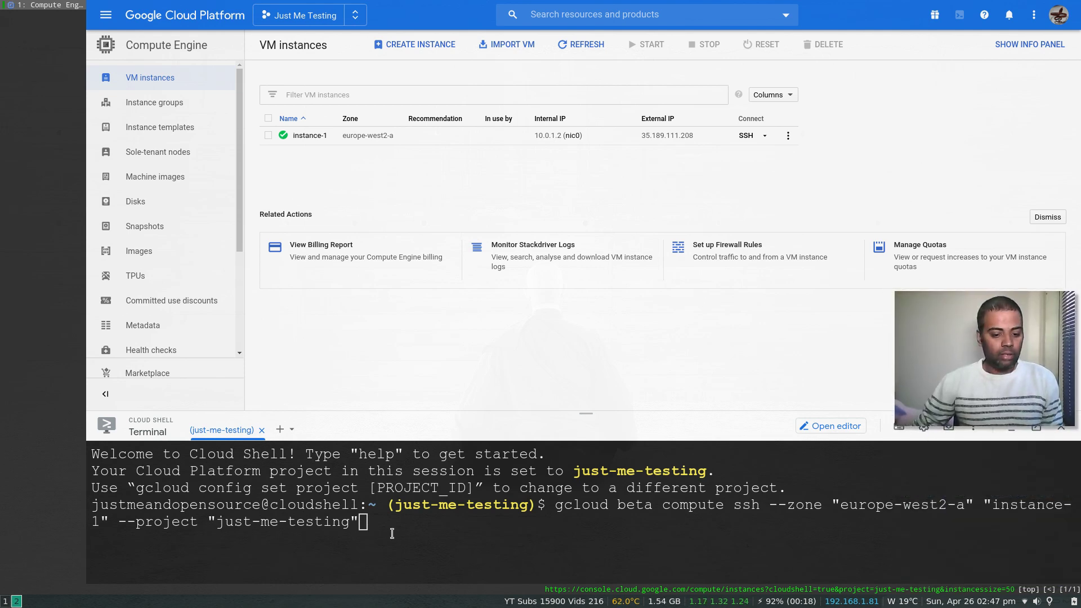
left_click_drag(553, 506, 375, 522)
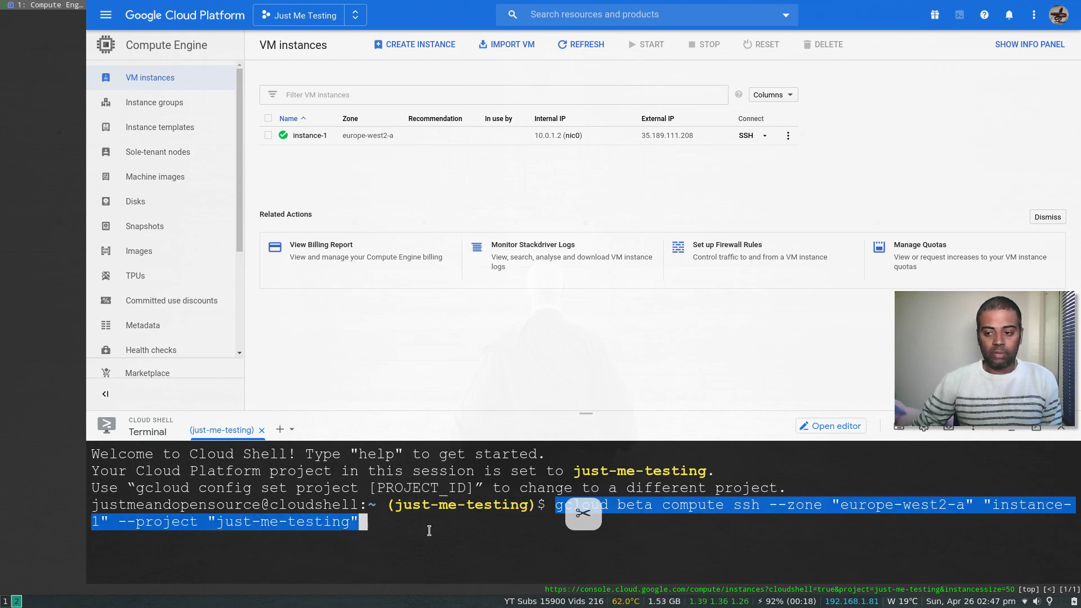
left_click(586, 509)
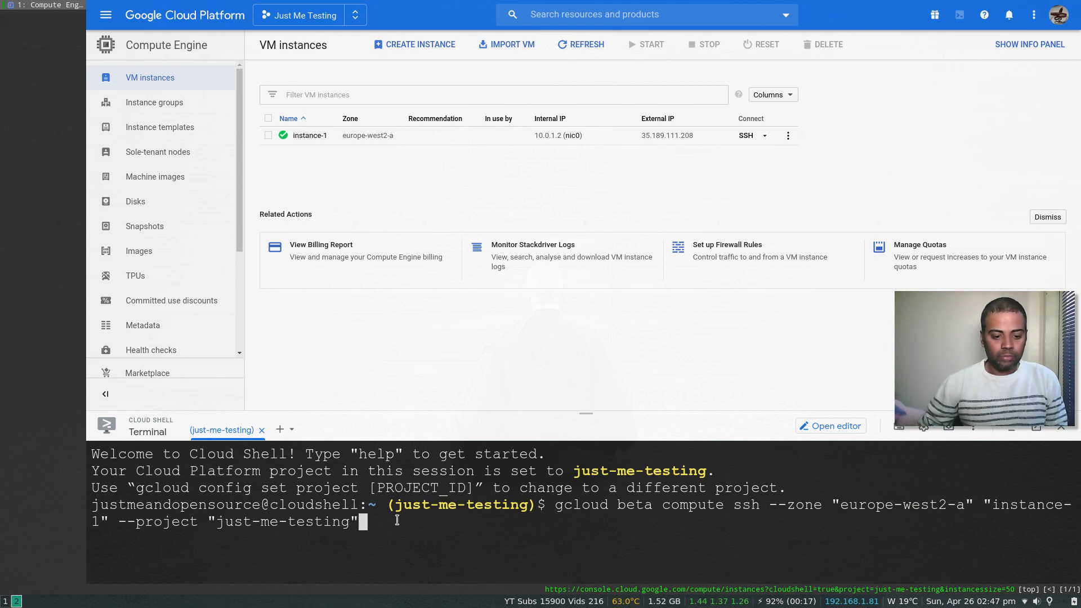
key("i")
key("Return")
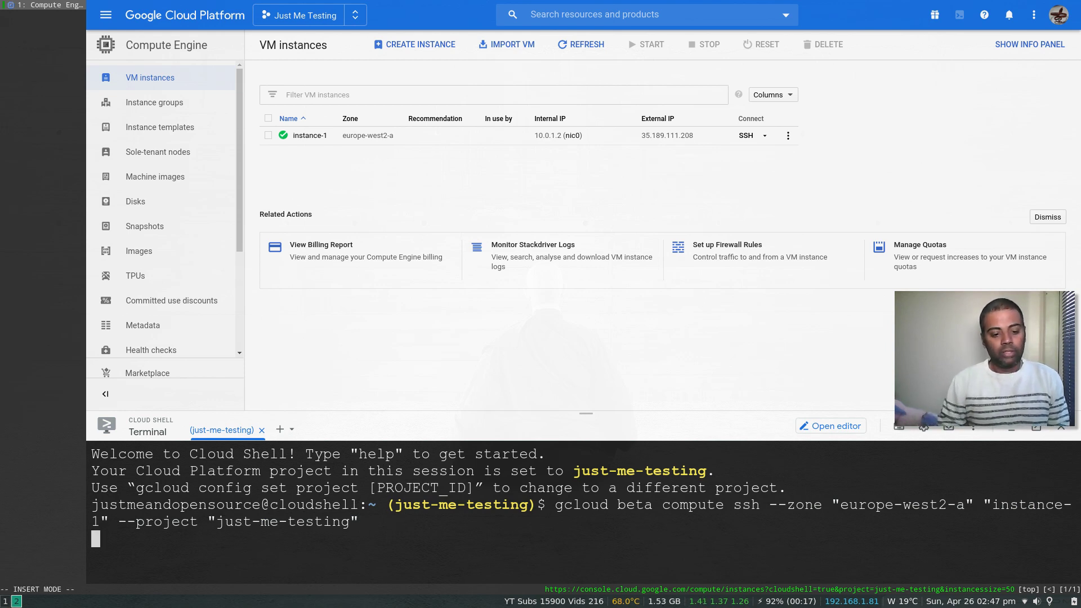
key("Return")
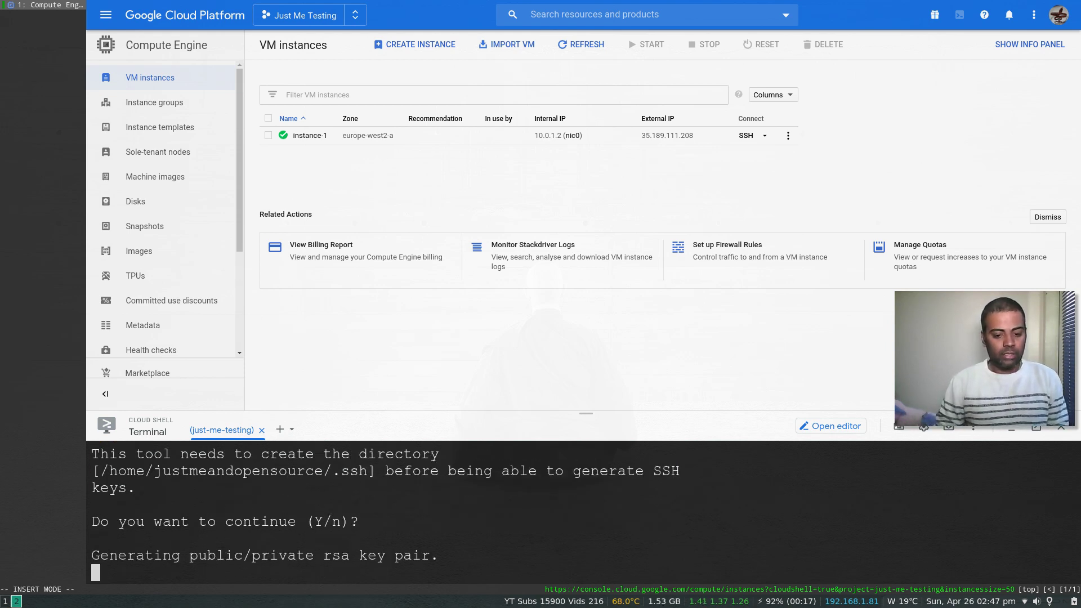
key("Return")
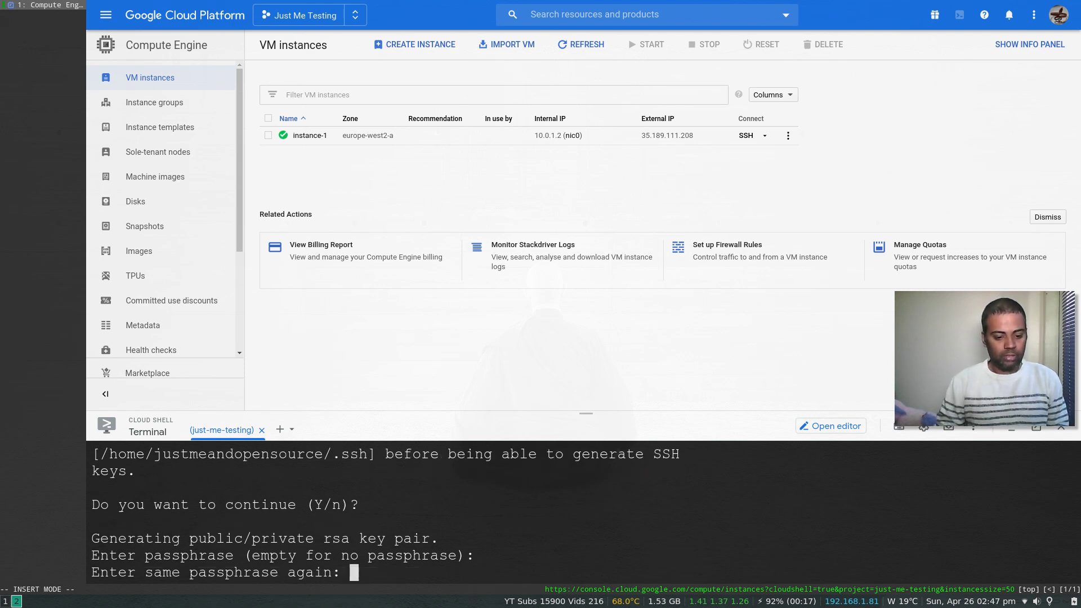
key("Return")
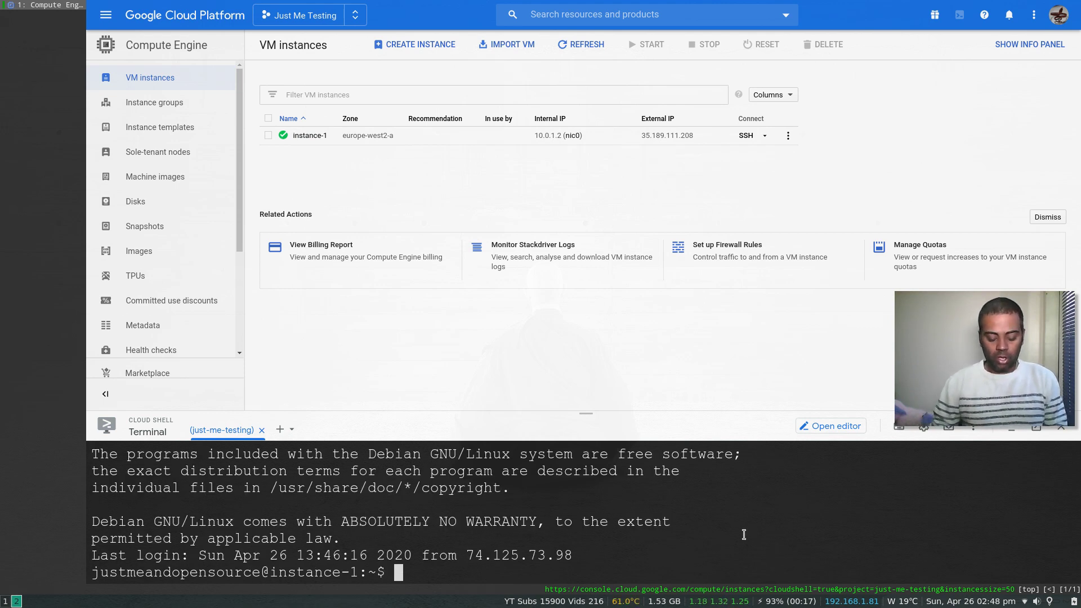
- Display /etc/os-release in the Cloud Shell SSH session, clear the terminal and print the hostname
type("cat ")
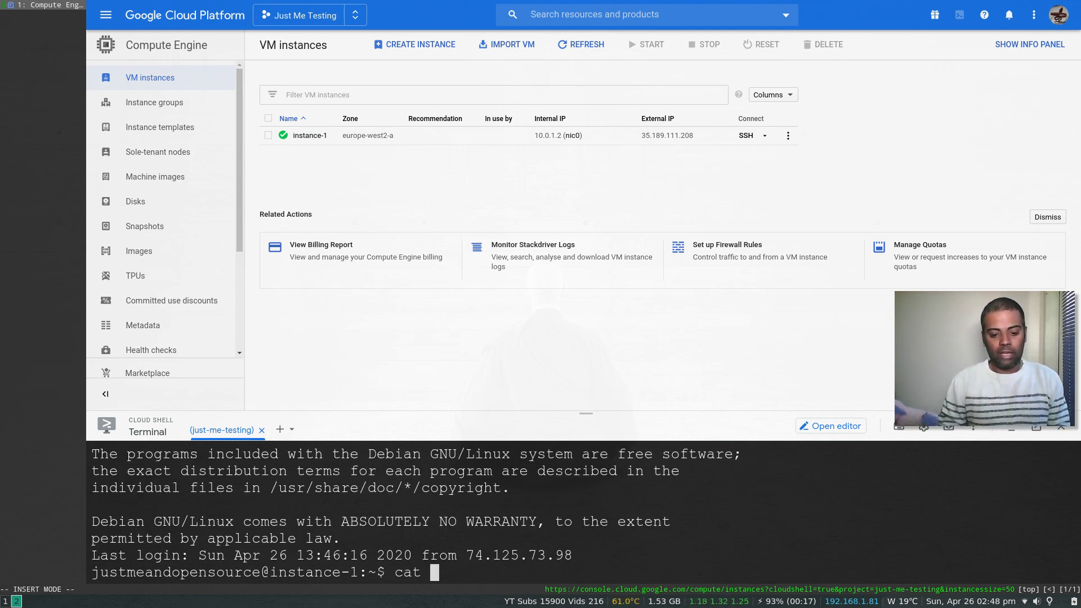
type("/etc/os-release")
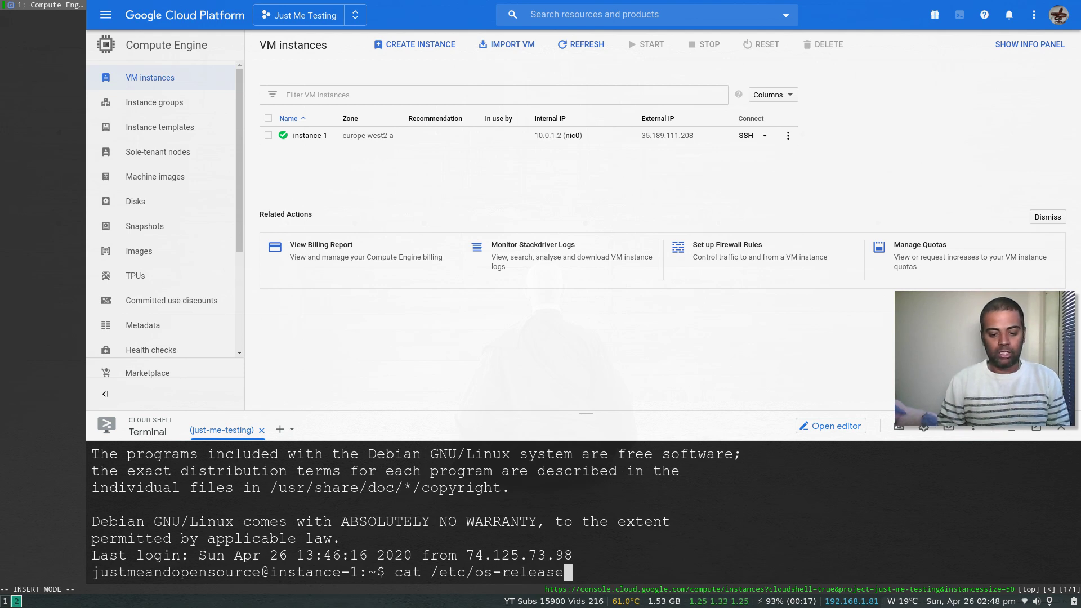
key("Return")
type("clear")
key("Return")
type("hostname")
key("Return")
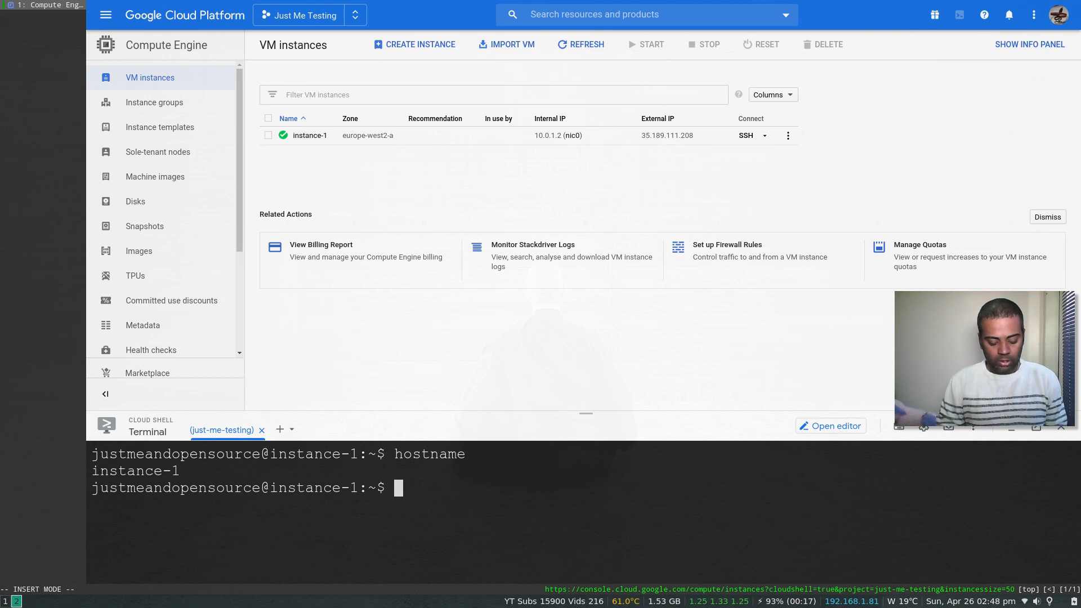
- Log out of instance-1 and exit the Cloud Shell session
key("ctrl+d")
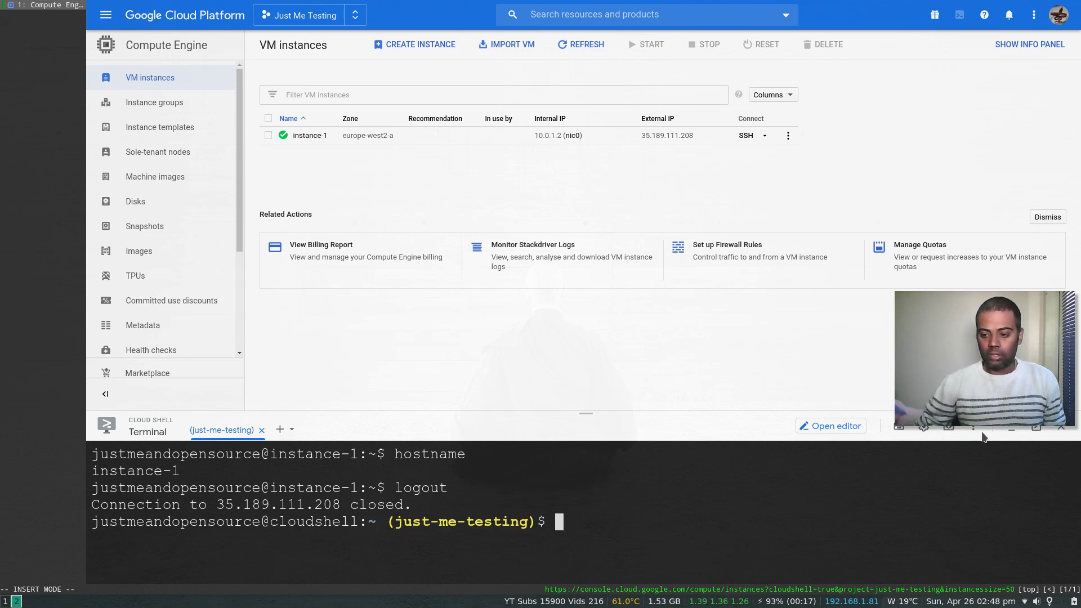
key("ctrl+d")
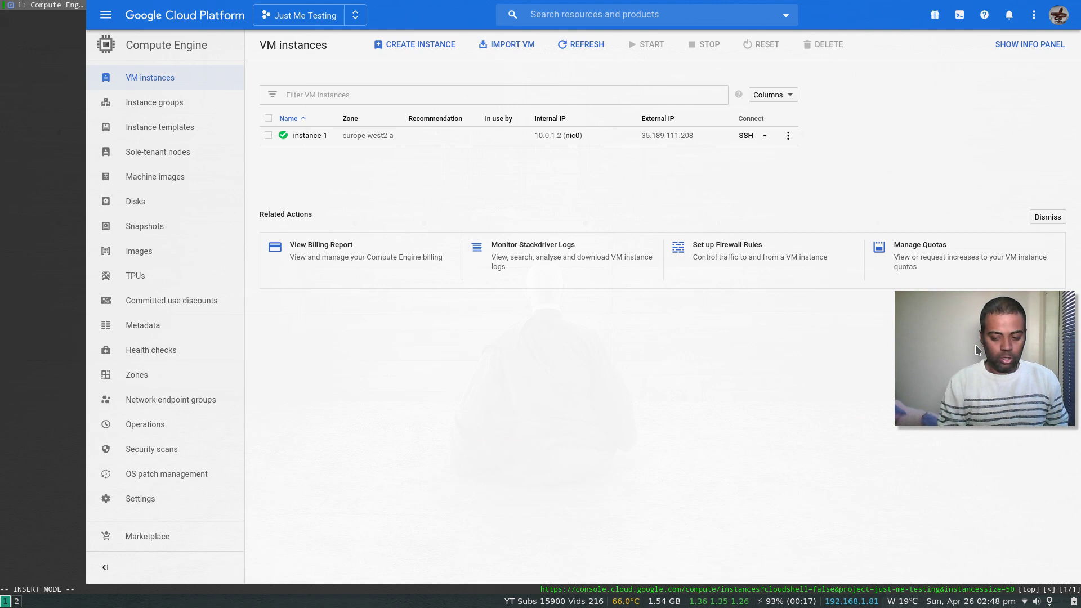
- Switch to the local terminal and locate the gcloud executable with which gcloud
key("super+1")
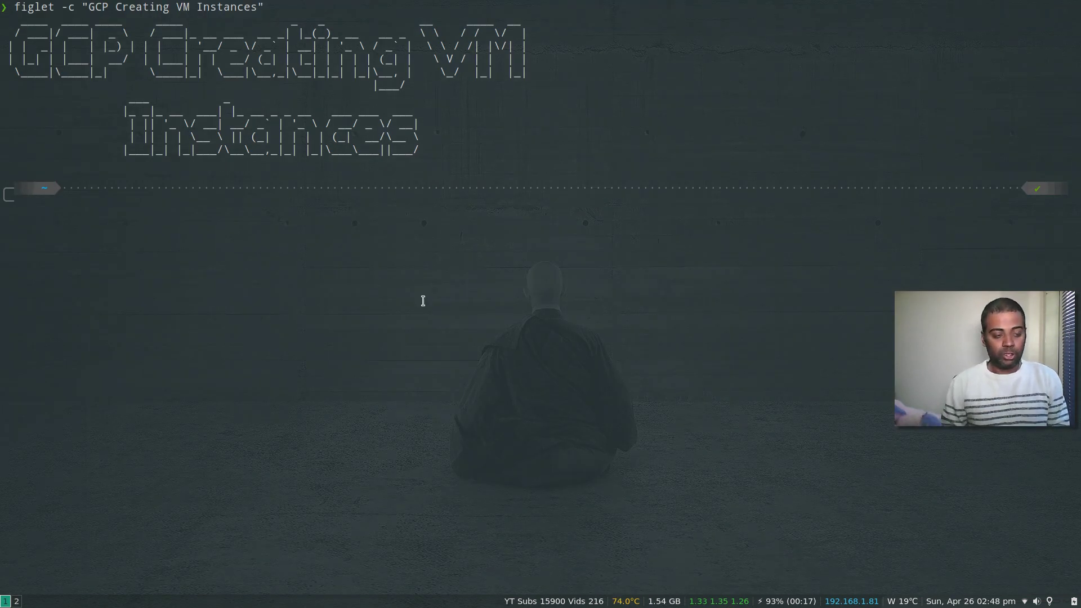
type("which")
key("Return")
type("wh")
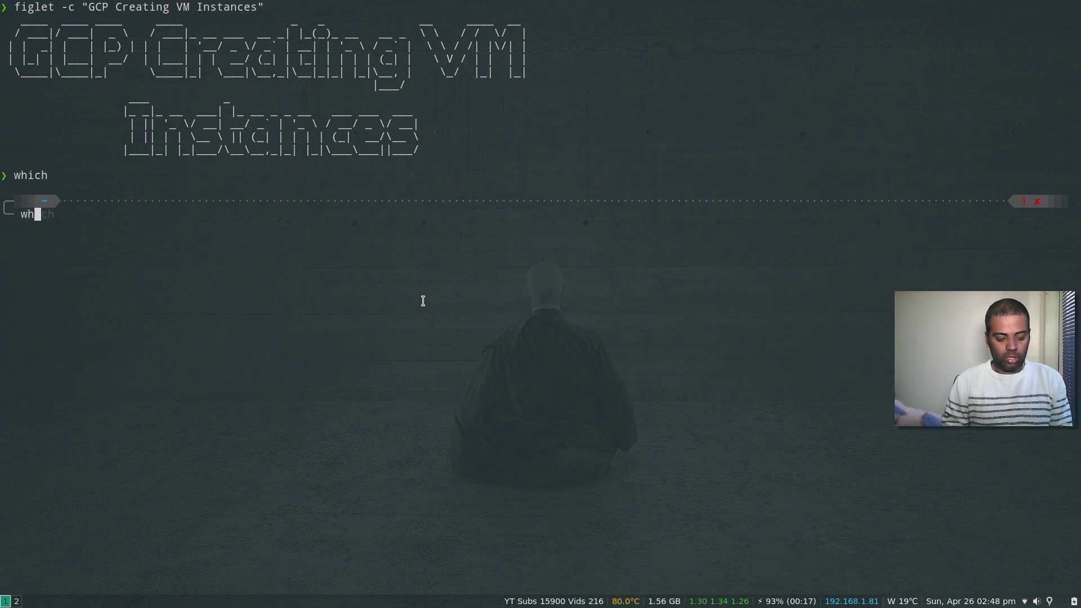
type("ich gcloud")
key("Return")
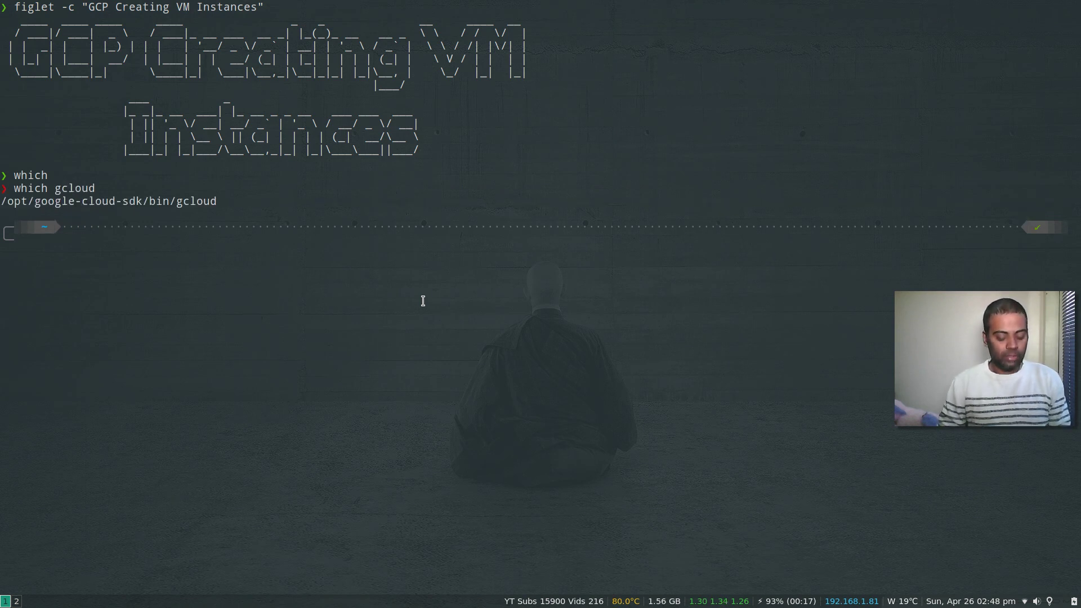
- Try to list the gcloud configurations on the local machine
type("gcloud config")
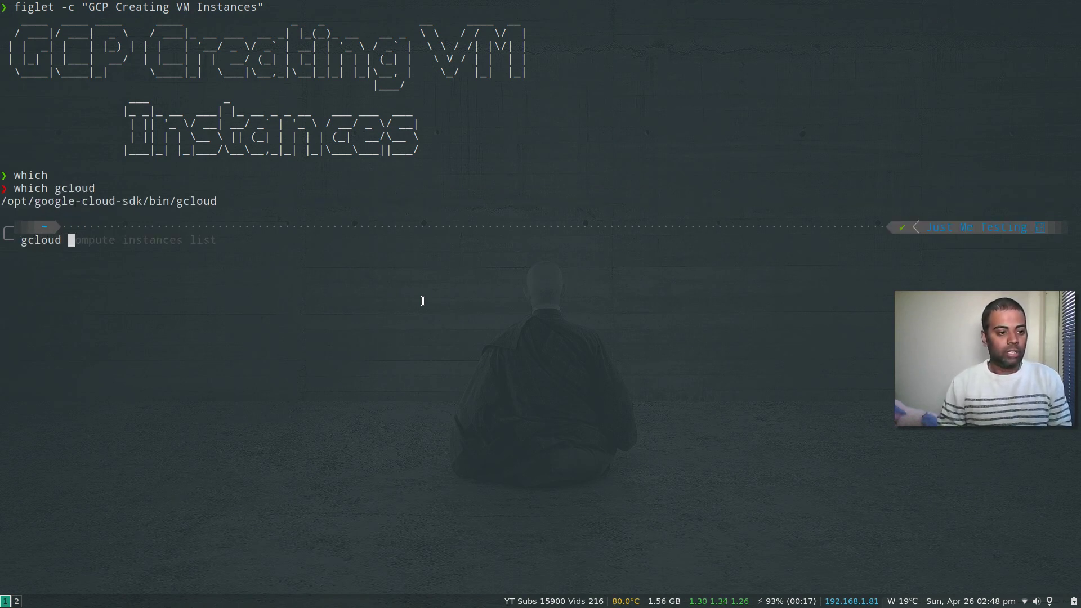
type("configurations lis")
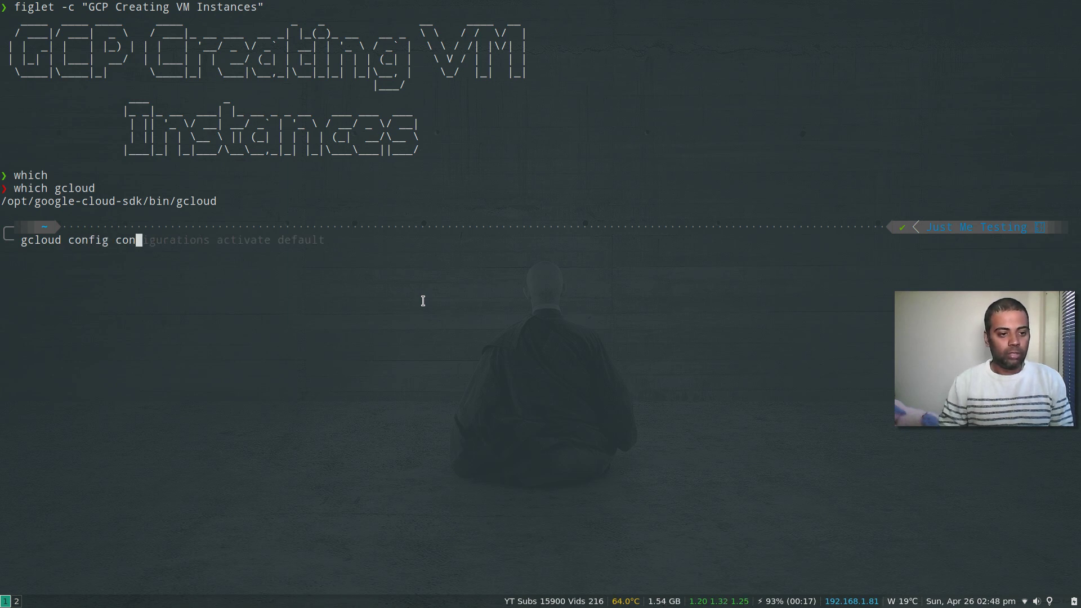
key("Return")
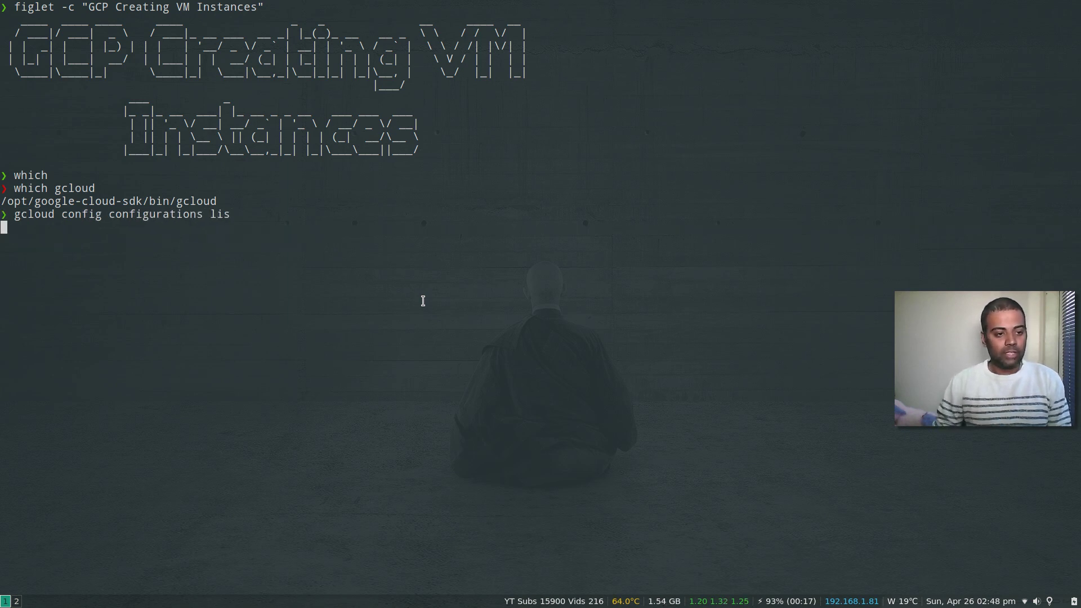
- List the local gcloud configurations with the corrected command gcloud config configurations list
key("Up")
key("BackSpace")
type("t")
key("BackSpace")
type("st")
key("Return")
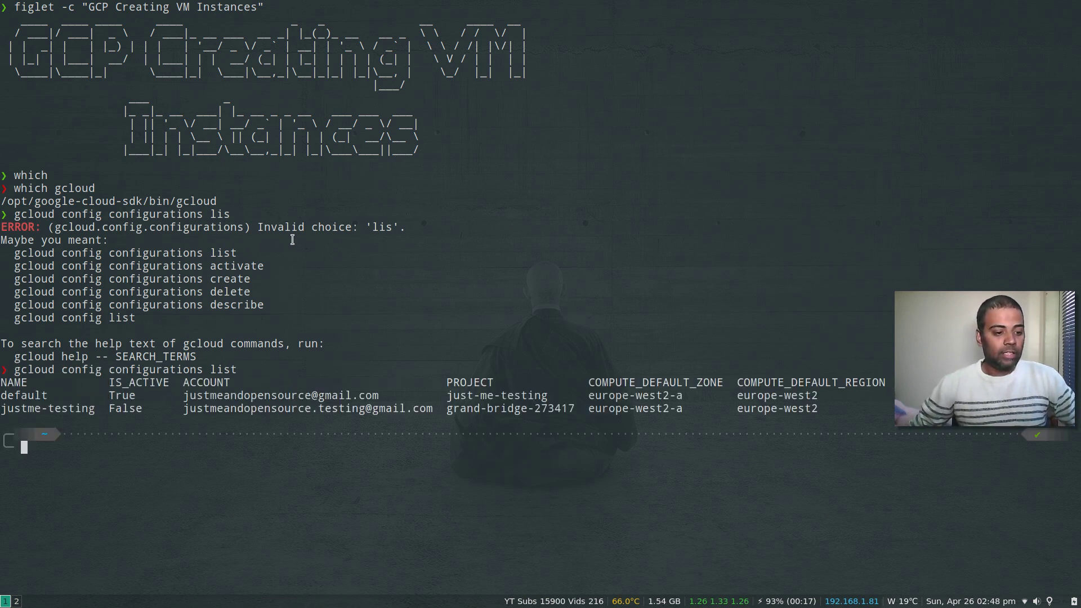
- Examine the active default configuration's account and project, and compare the project with the one open in the Google Cloud console
mouse_move(20, 396)
left_mouse_down()
mouse_move(117, 396)
mouse_move(20, 396)
left_mouse_up()
left_click_drag(156, 396, 4, 395)
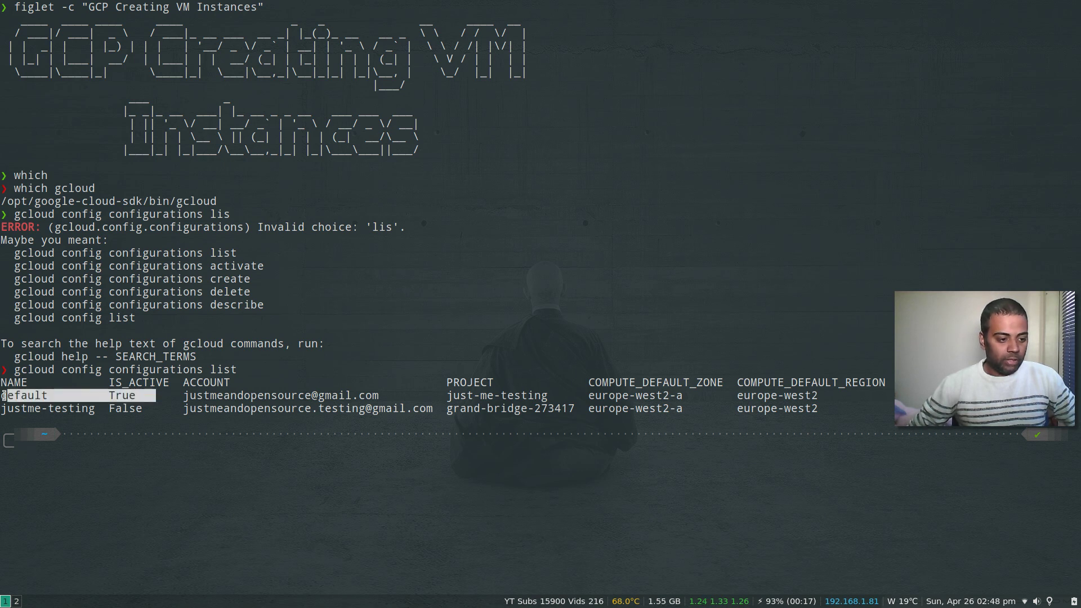
left_click_drag(191, 395, 373, 395)
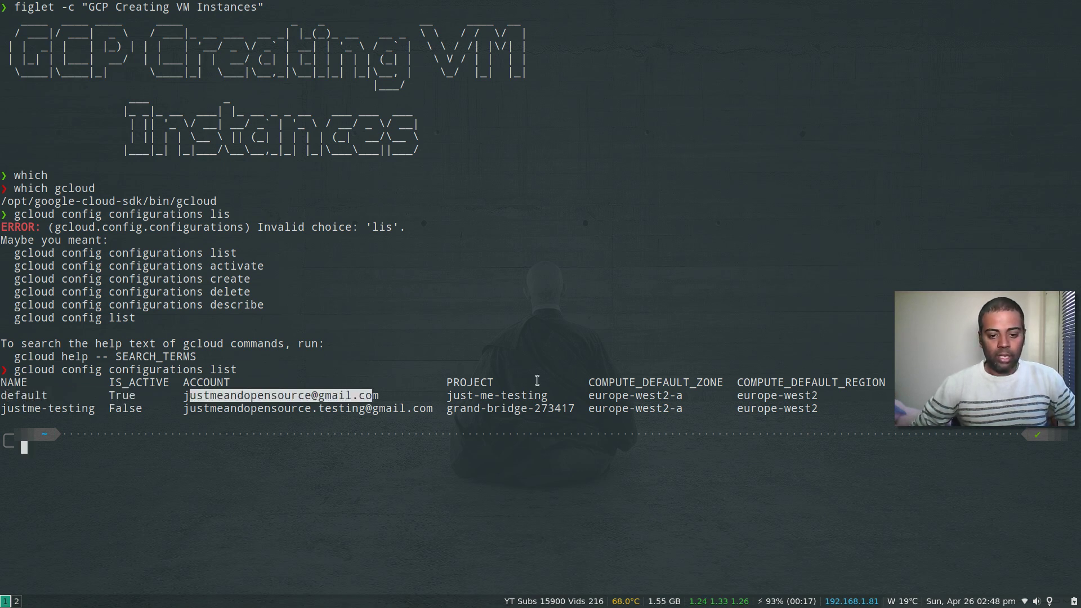
left_click_drag(447, 395, 545, 396)
key("super+2")
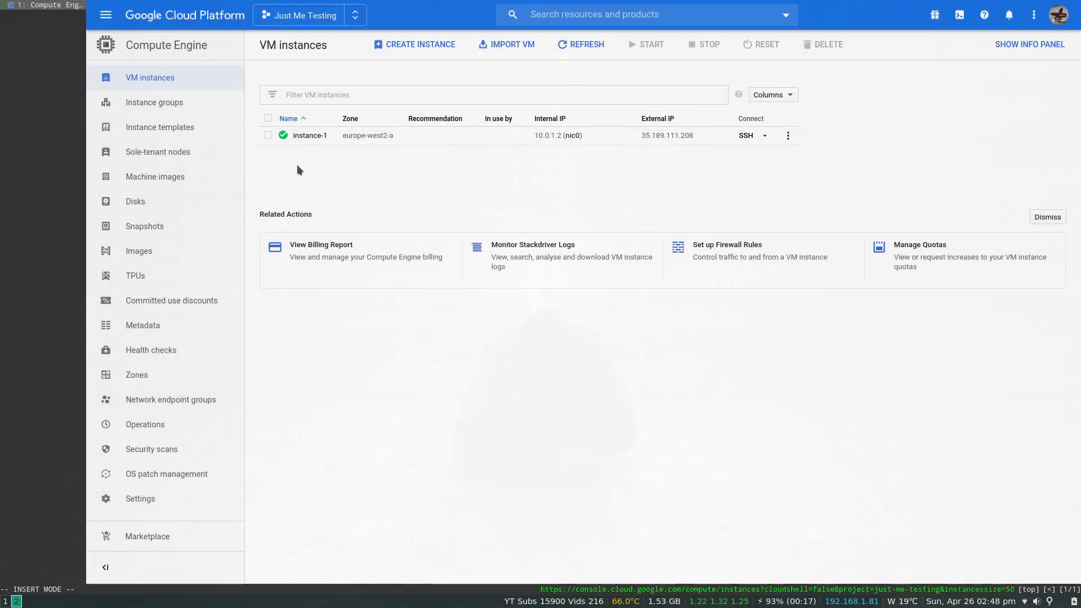
key("super+1")
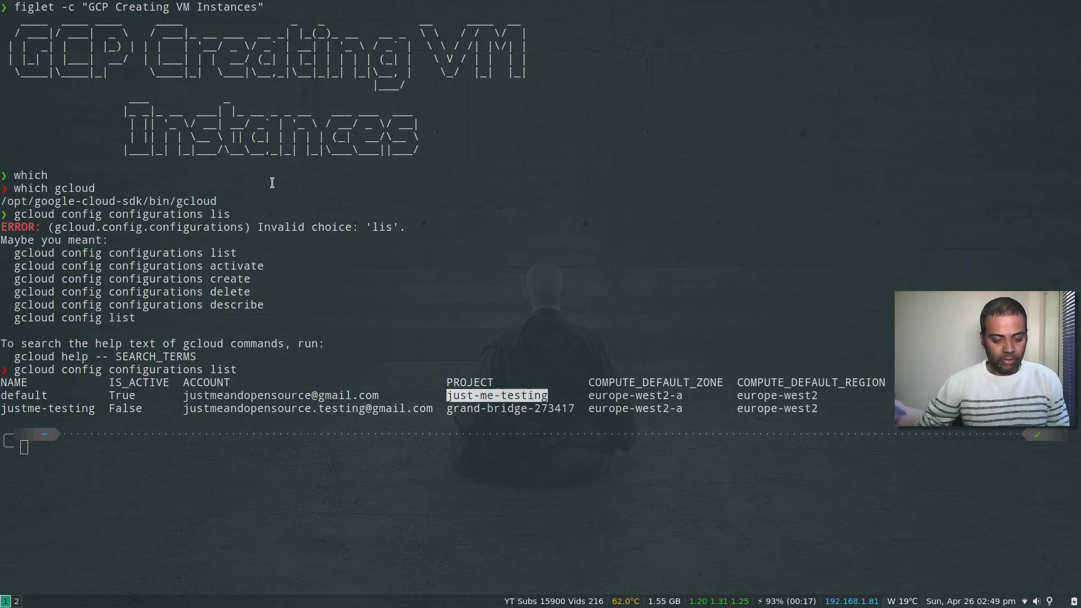
- List the project's VM instances from the local terminal with gcloud compute instances list and check the instance's name and zone
type("g")
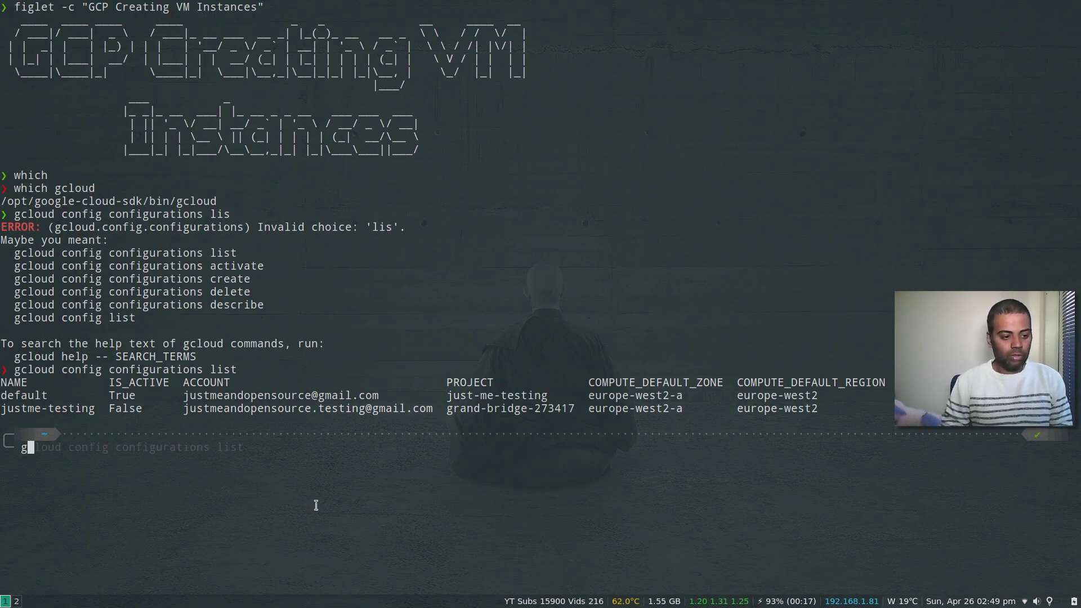
type("cloud ")
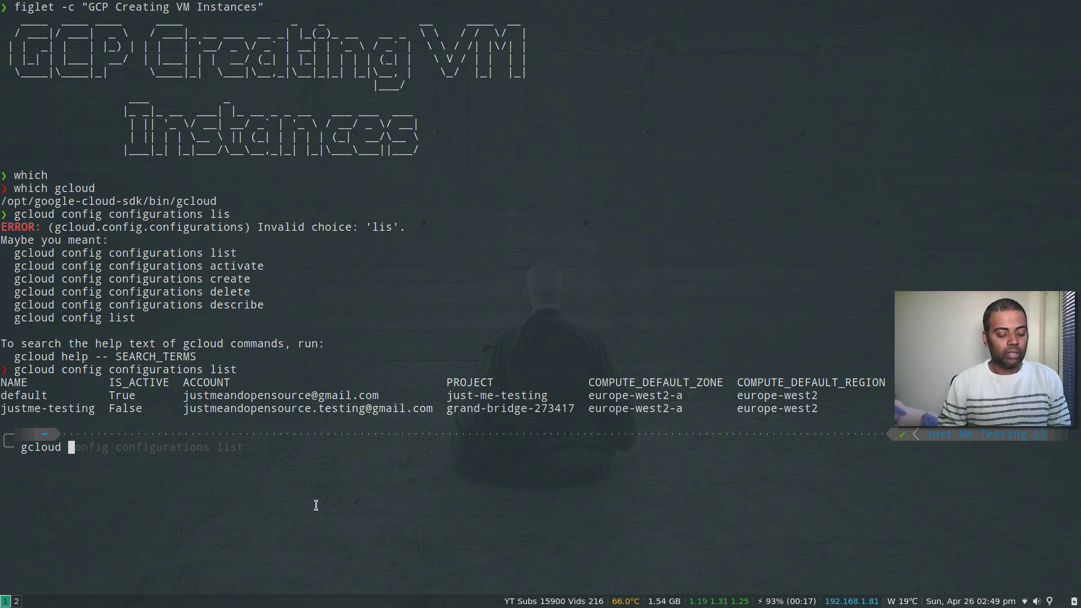
type("compute instal")
type("ces list")
key("Return")
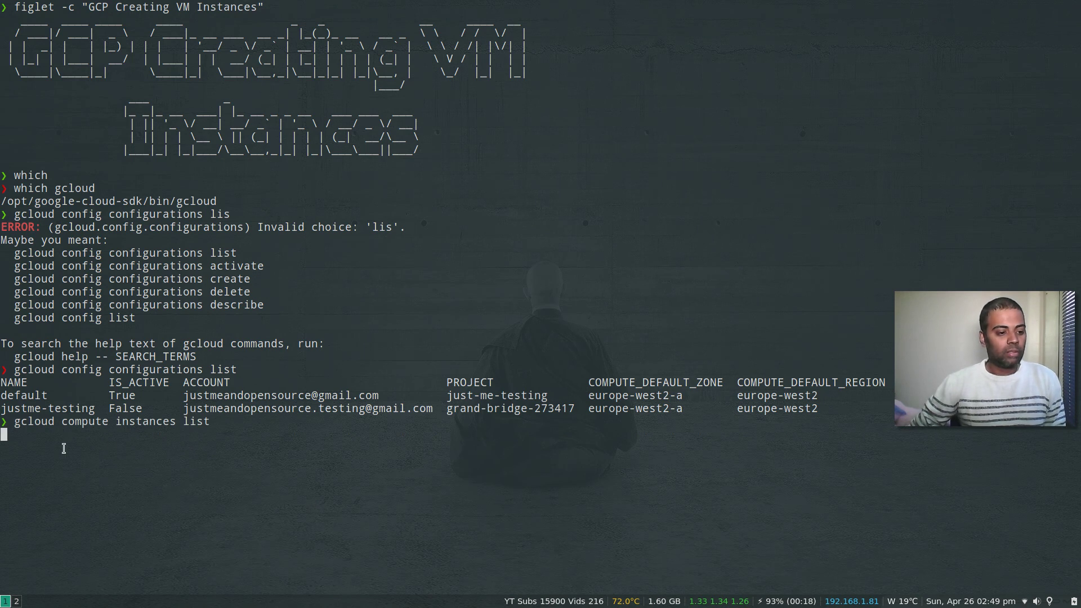
left_click_drag(5, 448, 113, 448)
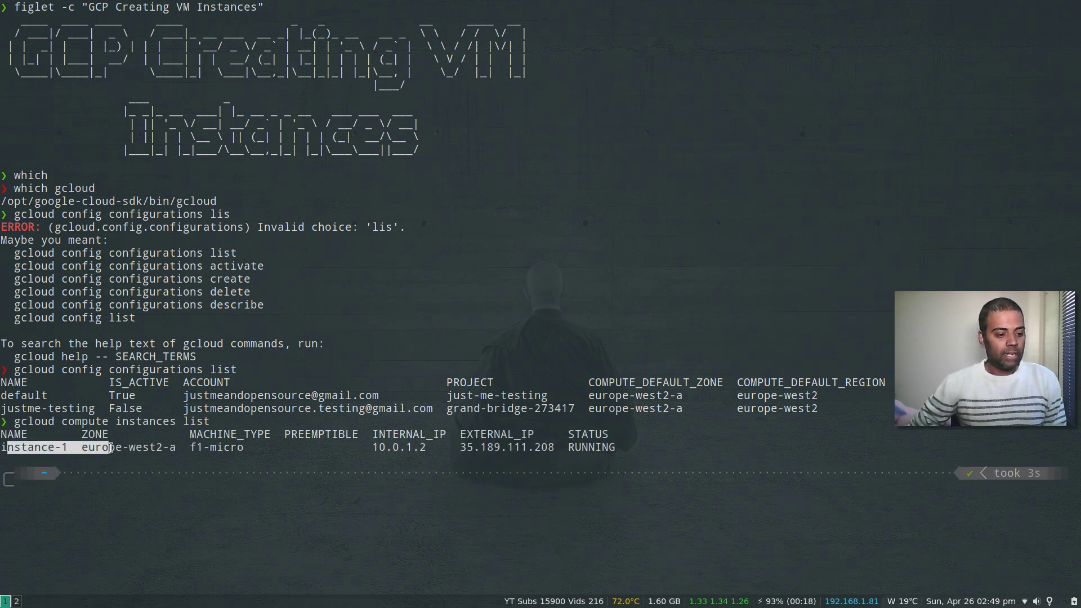
- Connect to the VM over SSH from the local terminal with gcloud compute ssh instance-1
type("gcloud comute")
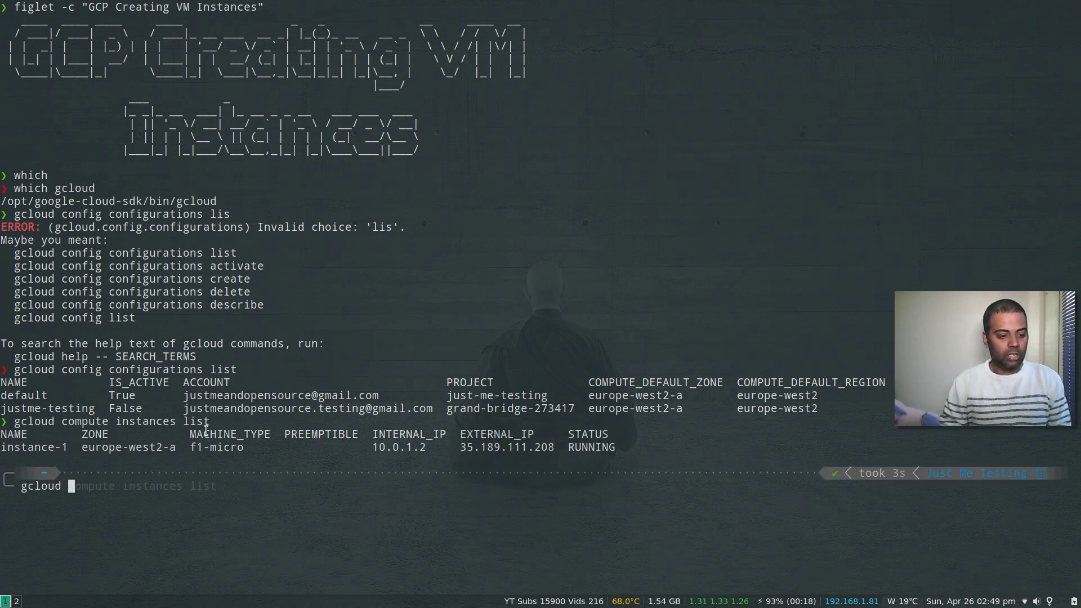
key("BackSpace")
key("BackSpace")
key("BackSpace")
type("pute")
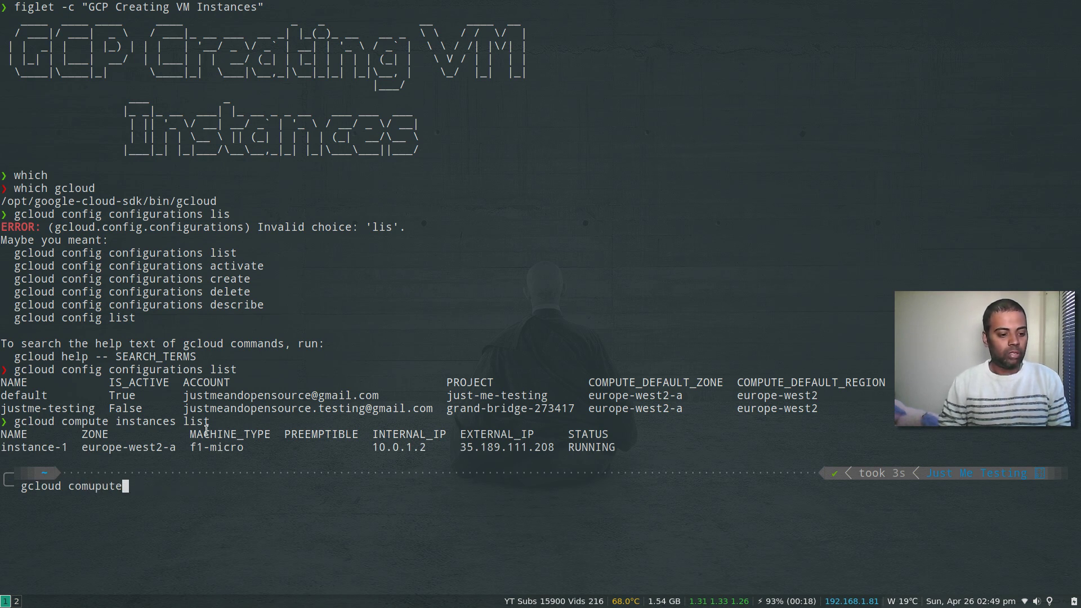
key("BackSpace")
key("BackSpace")
key("BackSpace")
key("BackSpace")
key("BackSpace")
key("BackSpace")
type("pute ssh instance")
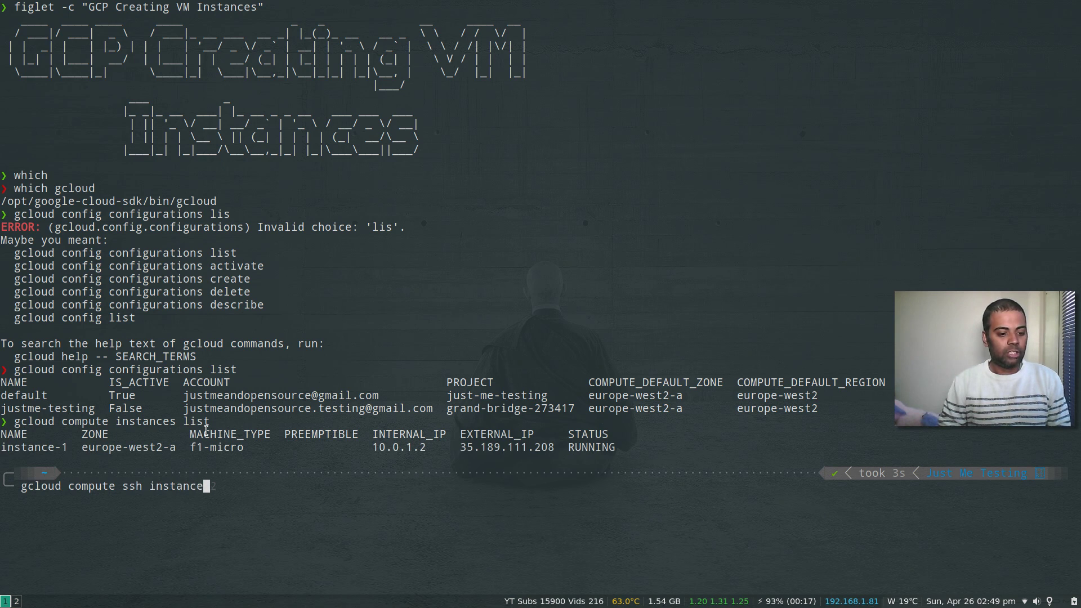
type("-1")
key("Return")
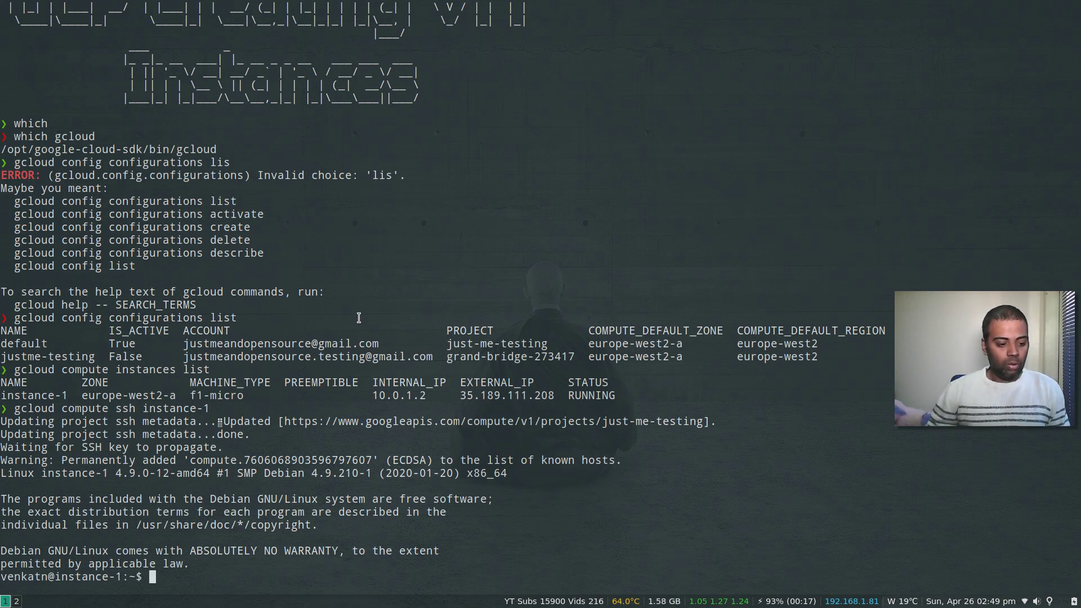
- Display /etc/os-release and the hostname on instance-1, and close the SSH session
type("cat /etc/os")
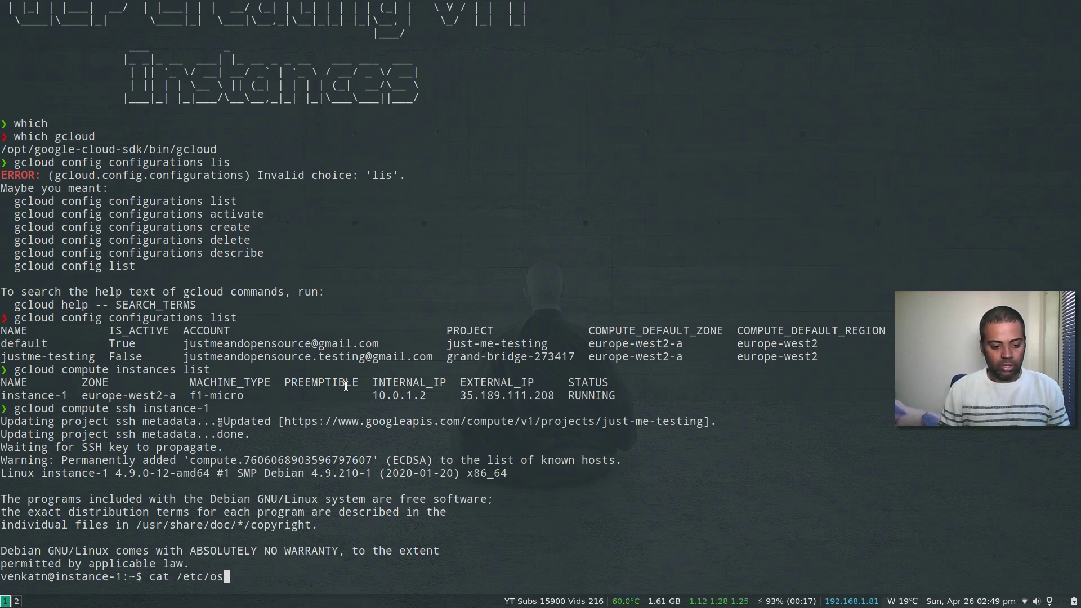
type("-release")
key("Return")
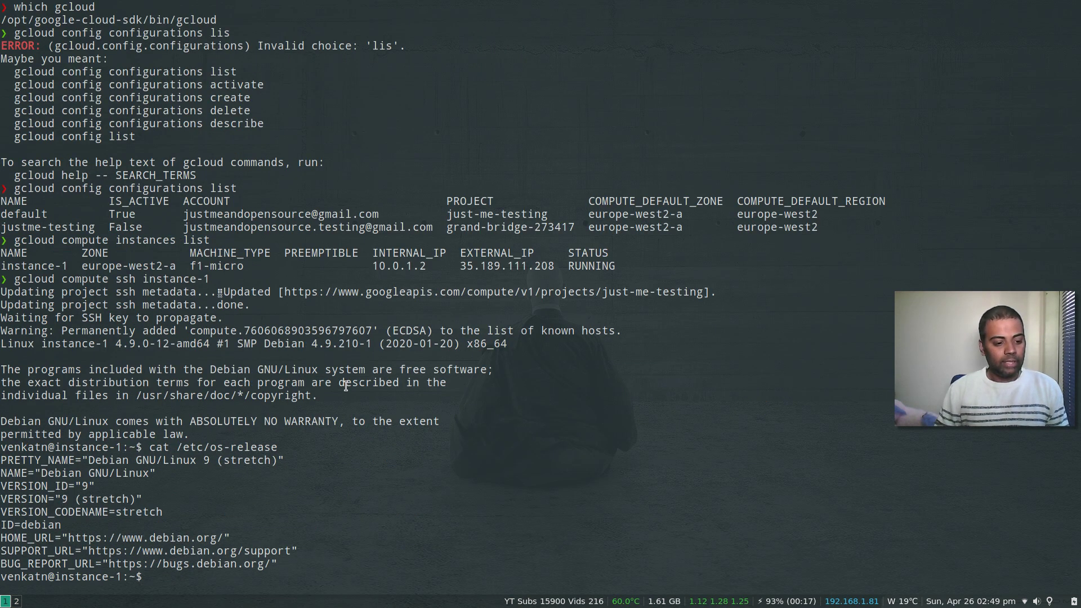
type("hostname")
key("Return")
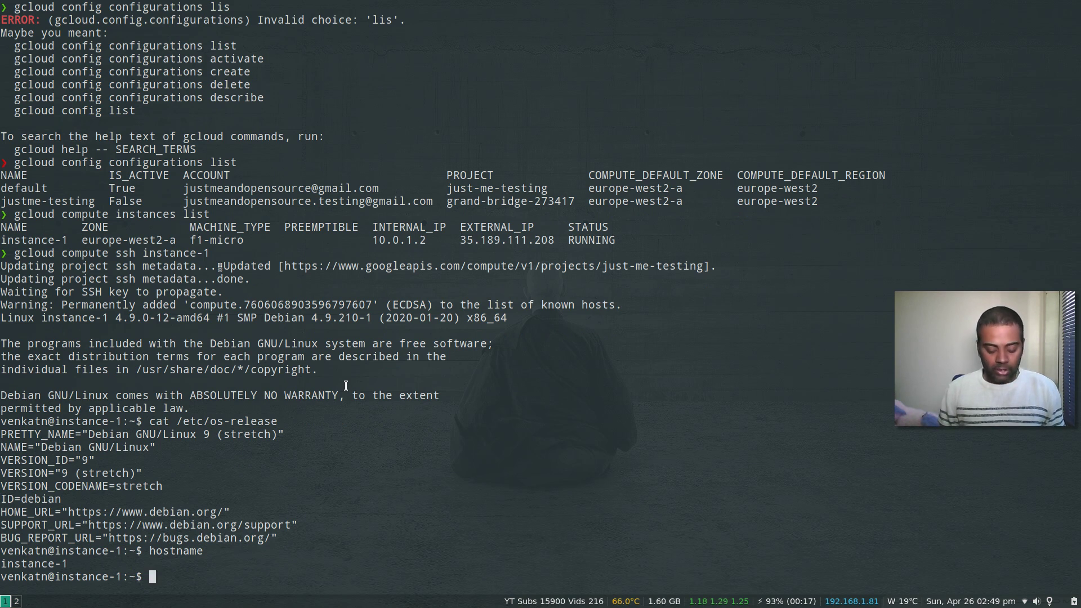
key("ctrl+d")
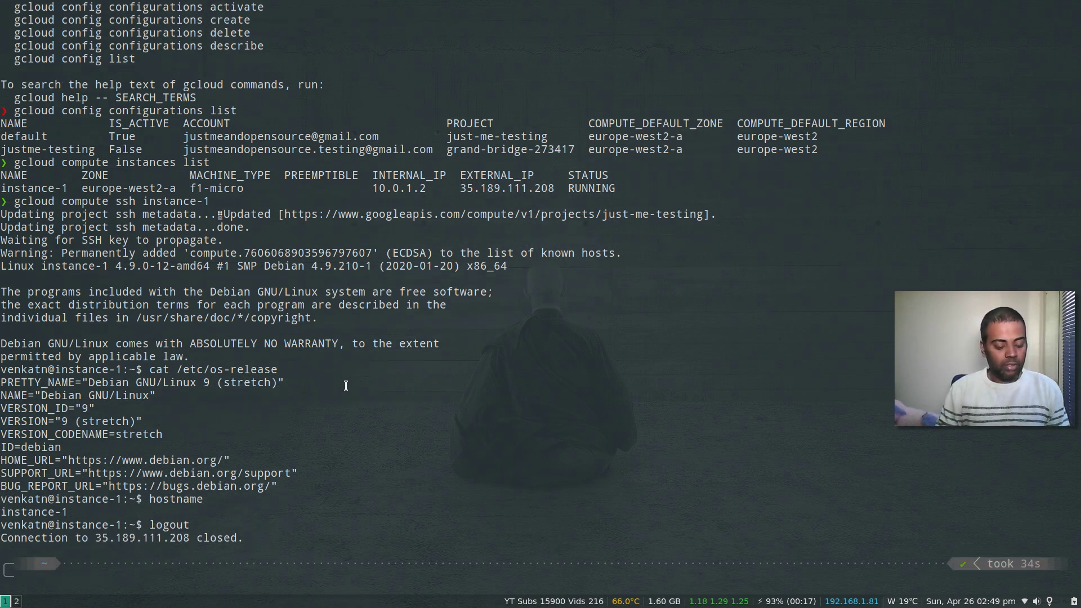
- Clear the local terminal and list the .ssh/google* files in long format to examine the google_compute_engine key pair
key("ctrl+l")
type("ls")
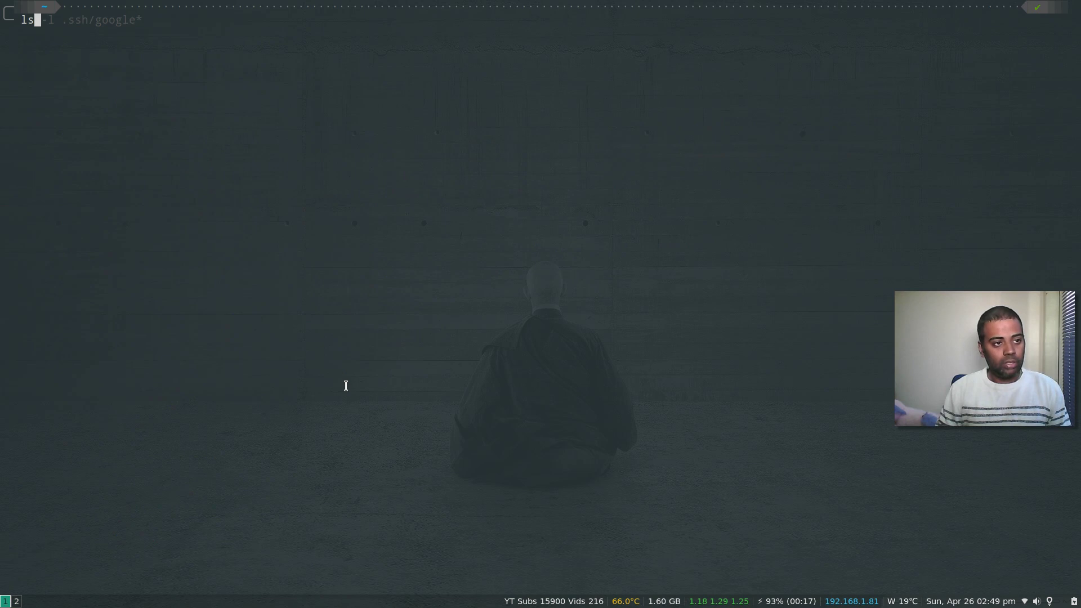
type(" -l .")
key("Right")
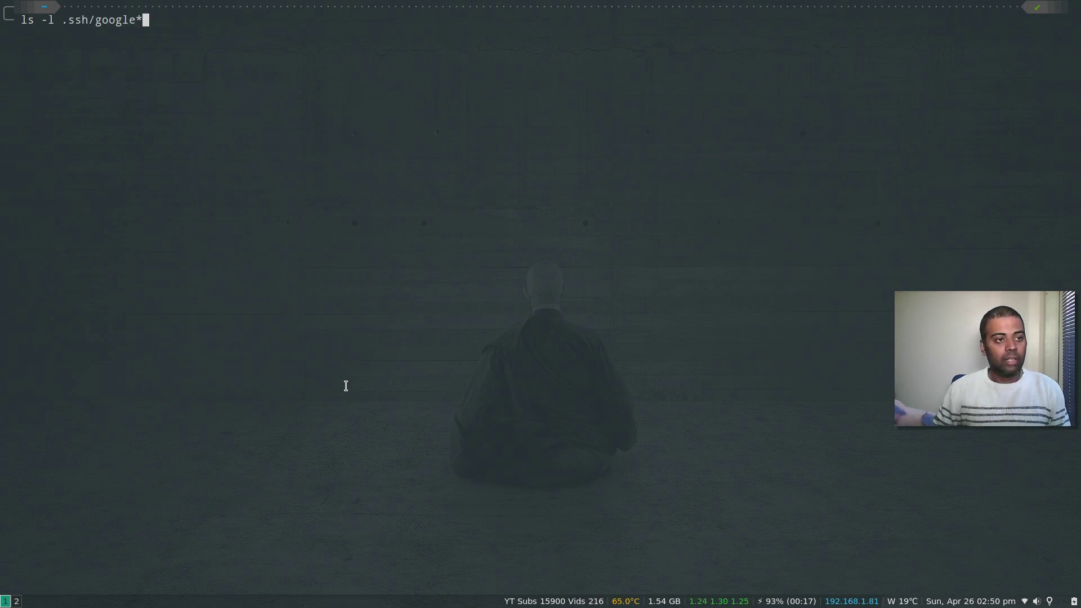
key("Return")
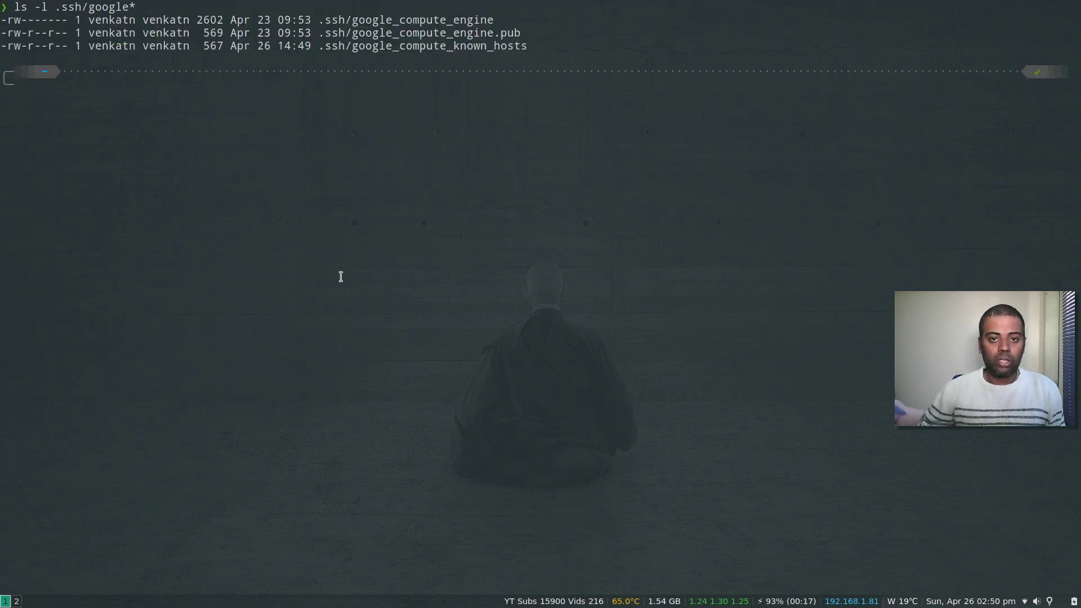
left_click_drag(526, 33, 1, 22)
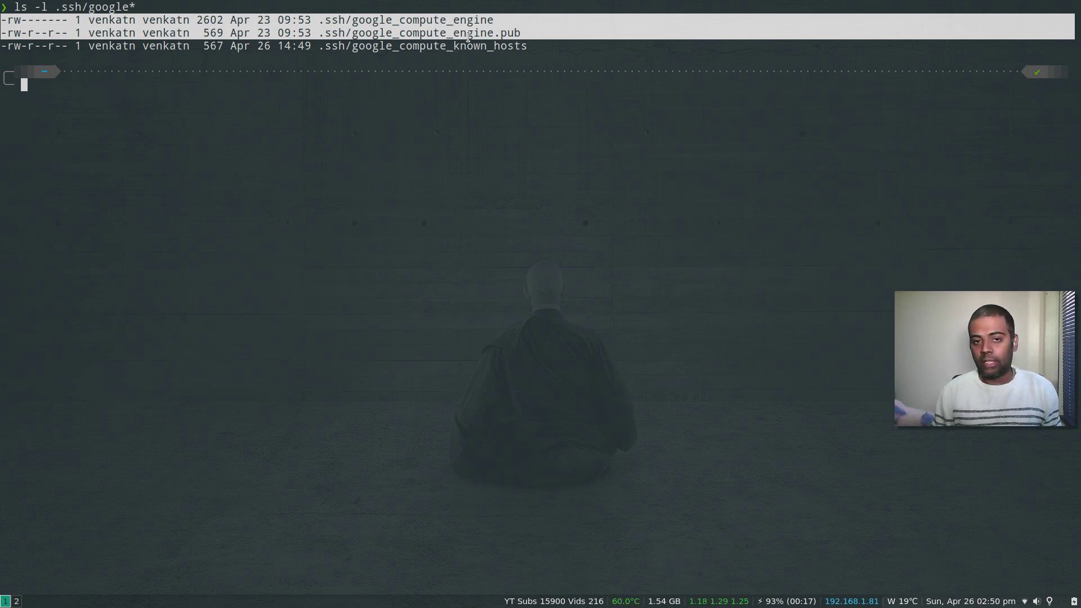
left_click(533, 32)
left_click_drag(533, 33, 500, 33)
triple_click(446, 33)
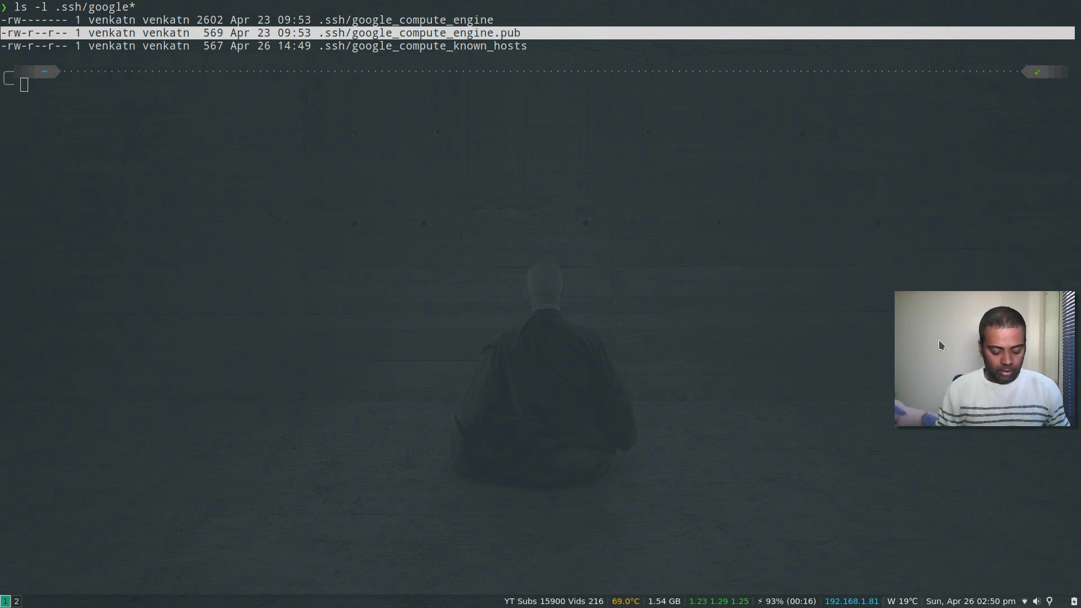
- Switch to the Google Cloud console and view the Compute Engine disks with the info panel hidden
key("super+2")
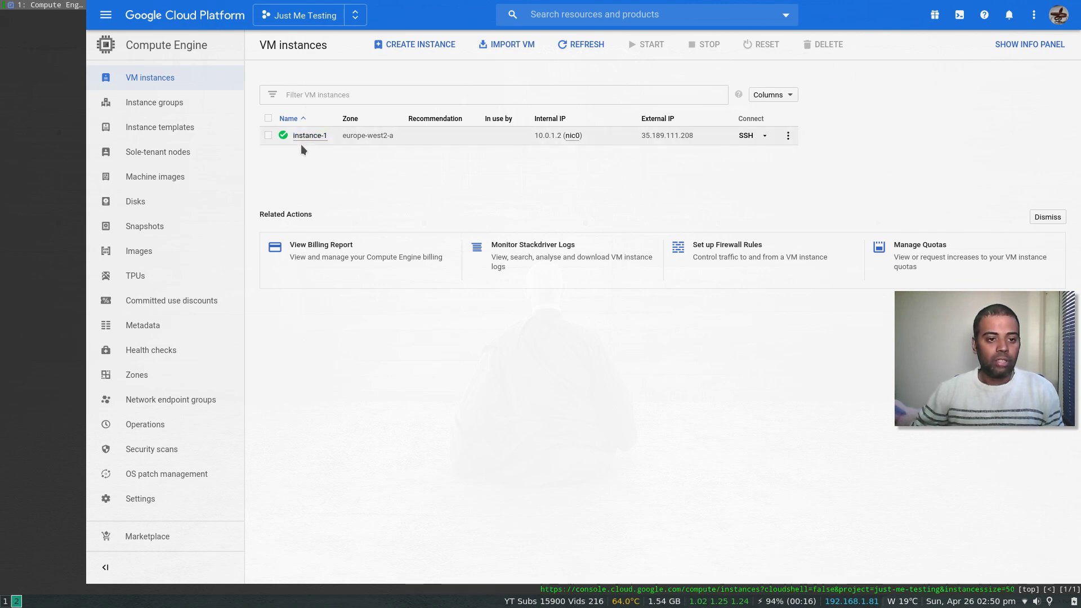
left_click(148, 201)
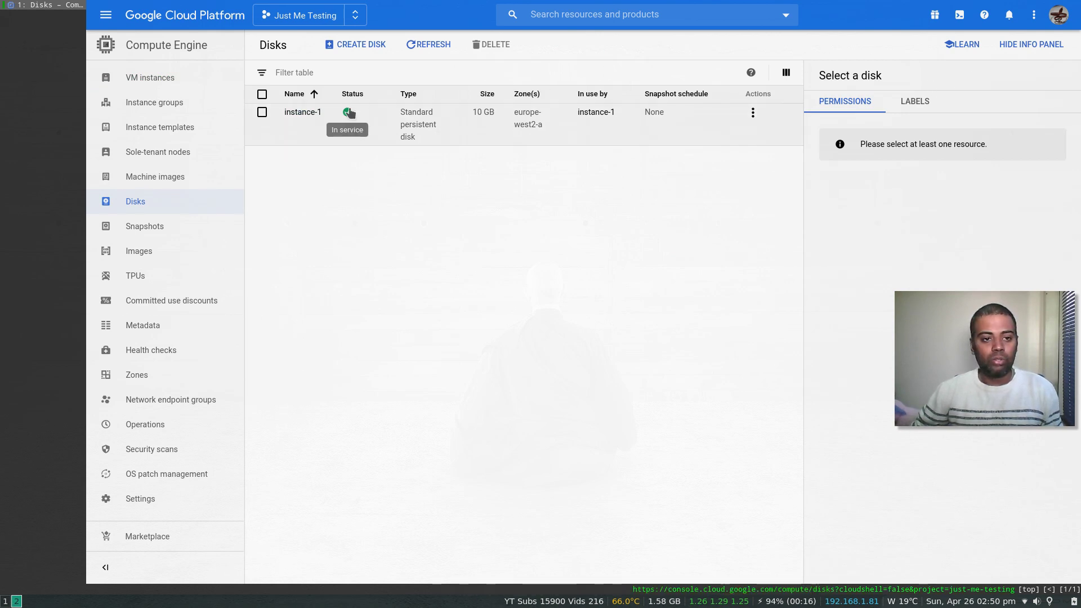
left_click(1032, 45)
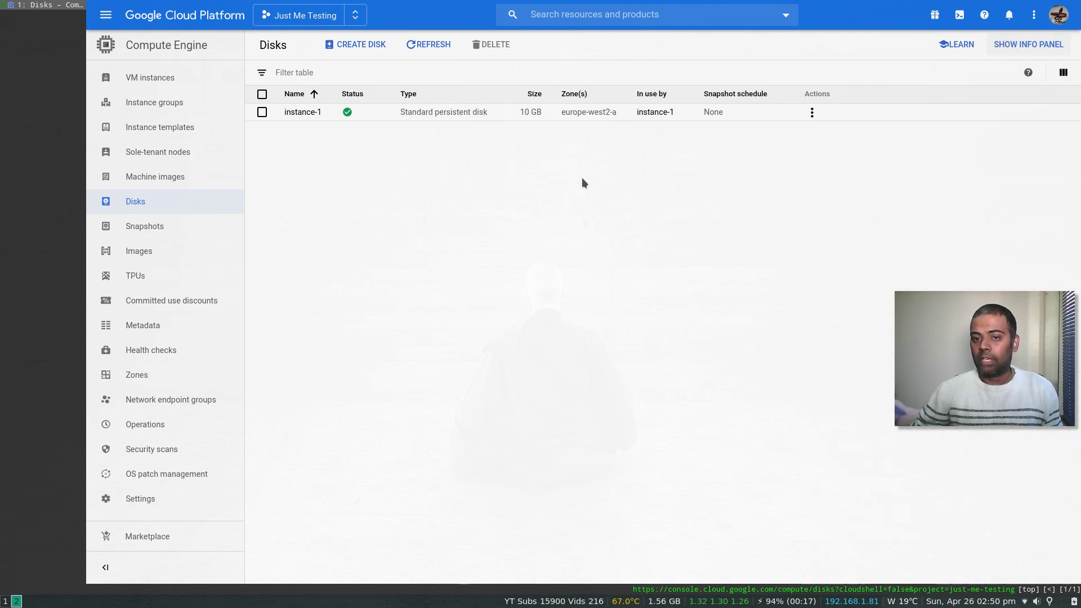